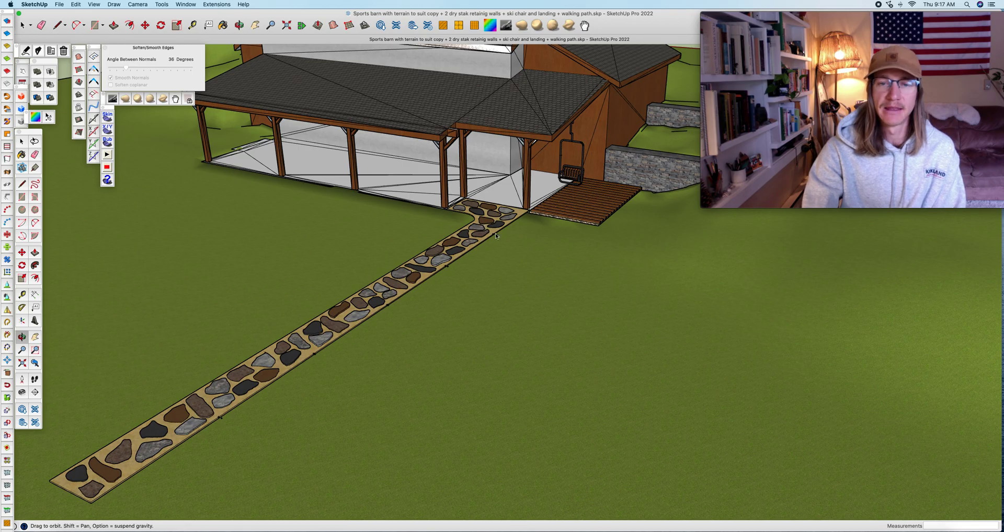
- Examine the stone walking path leading to the barn's porch from closer up and from different angles
scroll(490, 232, up, 5)
scroll(490, 232, down, 3)
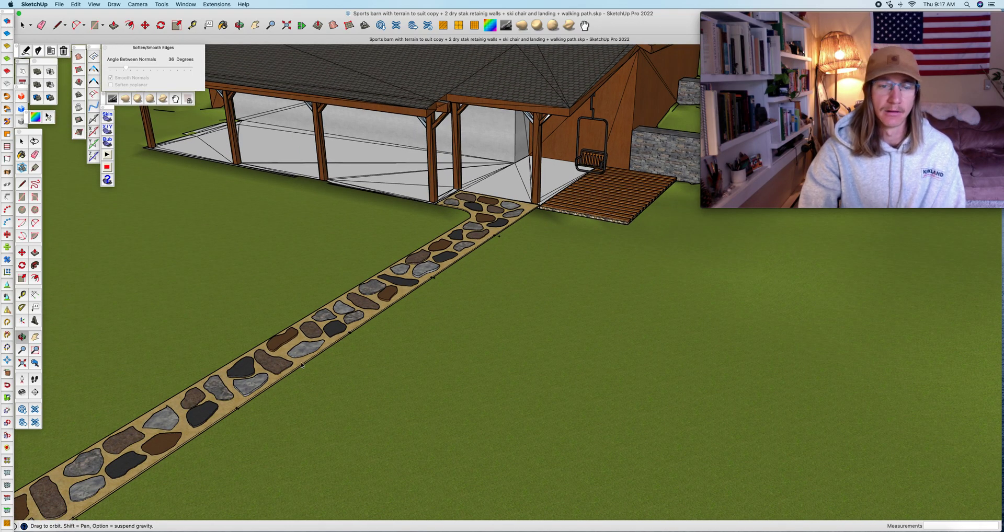
middle_drag(518, 261, 418, 289)
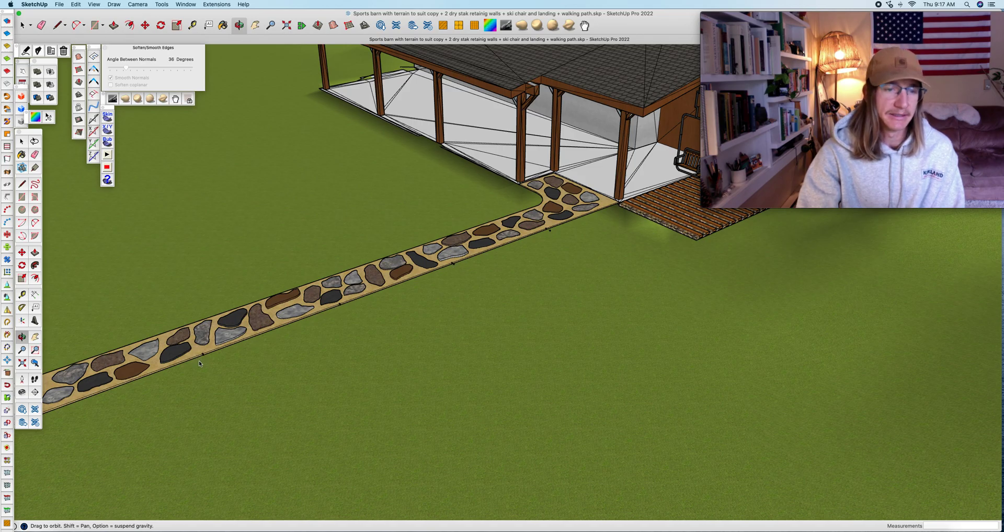
scroll(472, 351, down, 5)
scroll(259, 385, up, 8)
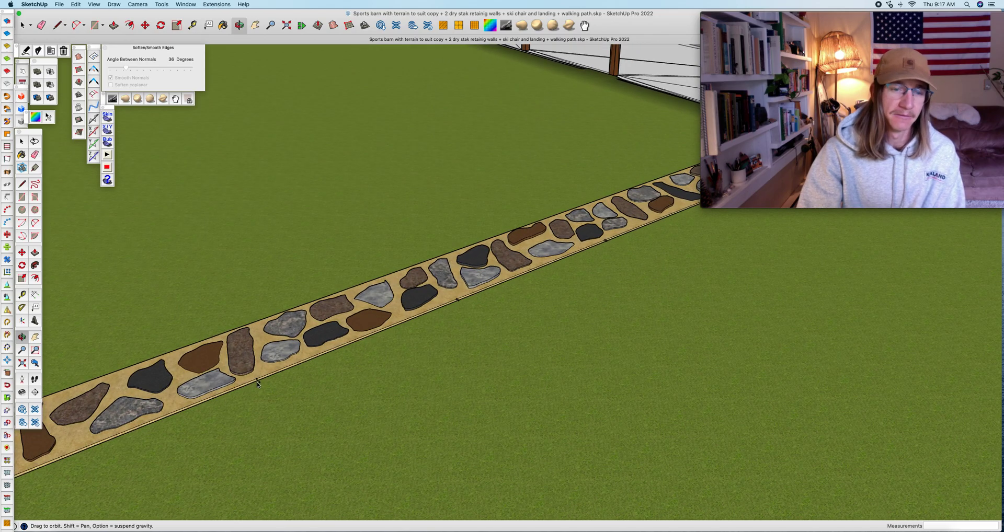
scroll(545, 356, down, 6)
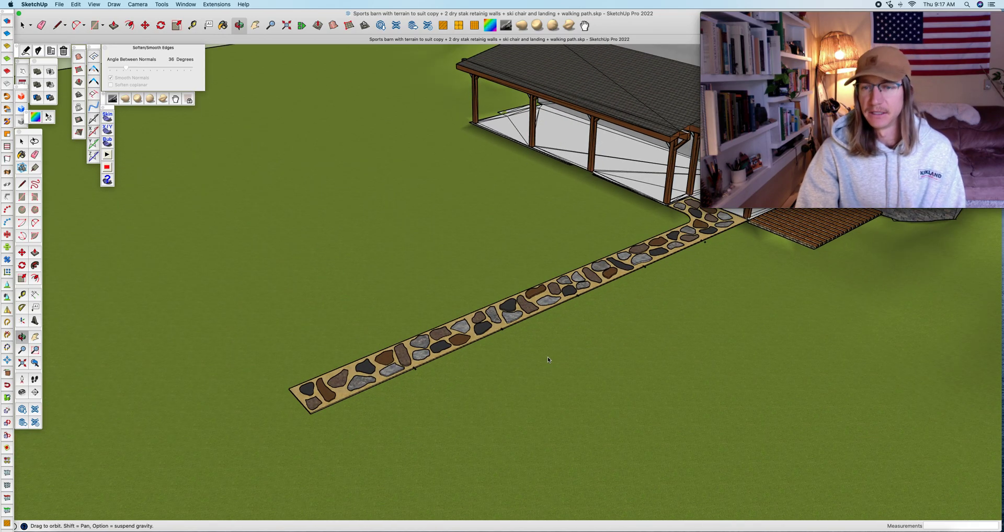
middle_drag(559, 358, 679, 338)
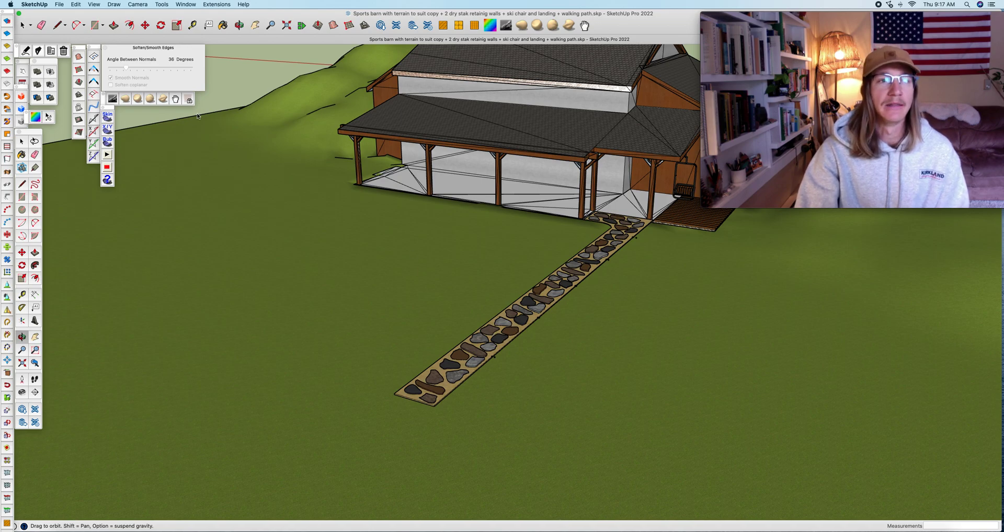
- Create a new model file and delete the default scale figure from it
click(60, 5)
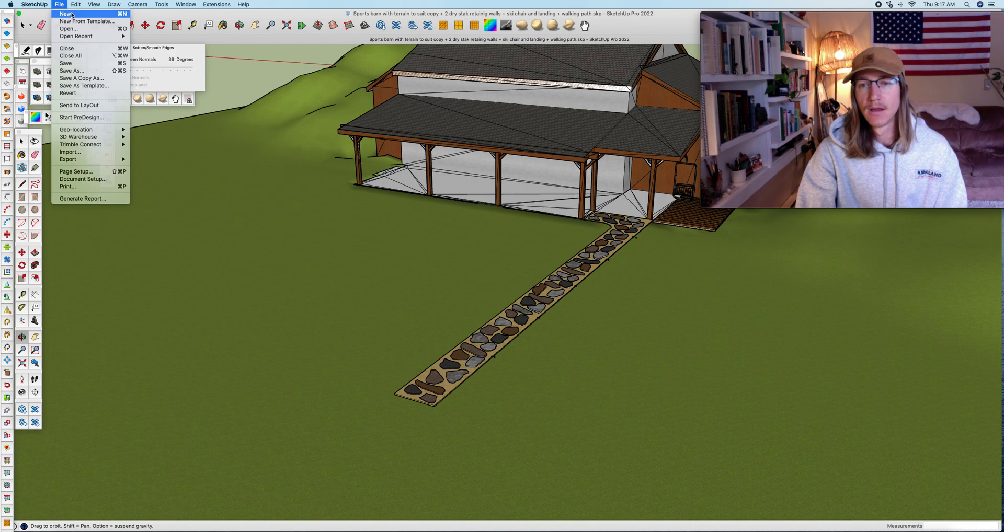
click(72, 15)
click(348, 263)
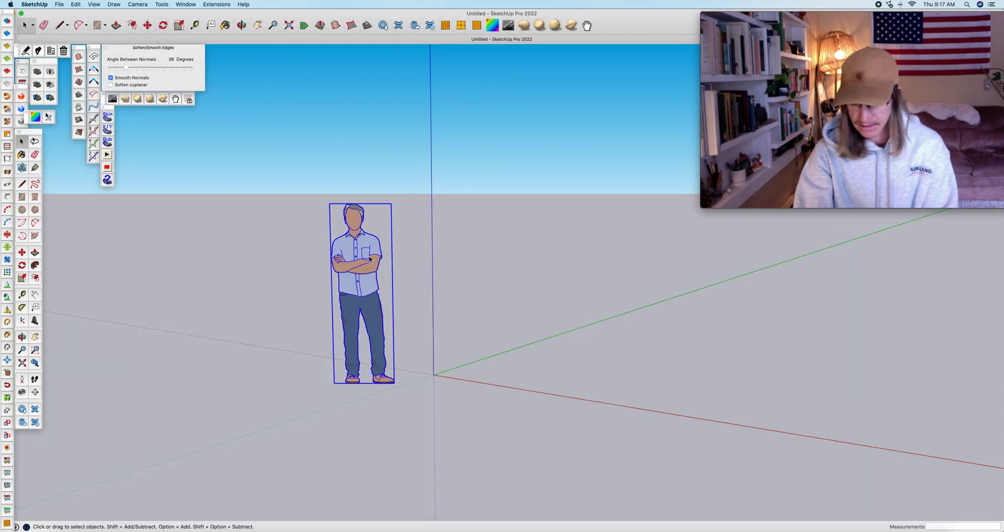
key(Delete)
- Draw a 4" by 4" square flat on the ground
middle_drag(397, 328, 495, 383)
middle_drag(569, 385, 569, 385)
key(r)
click(533, 397)
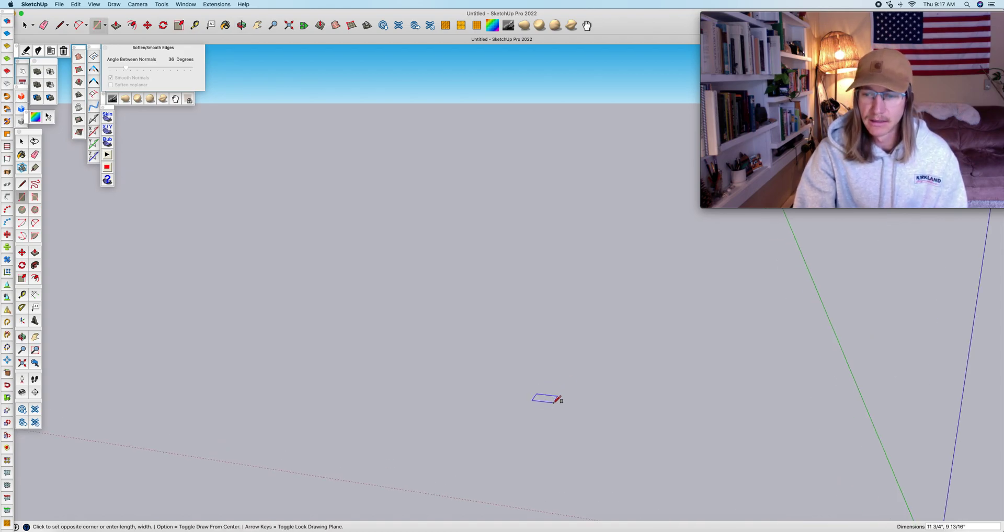
scroll(557, 400, up, 3)
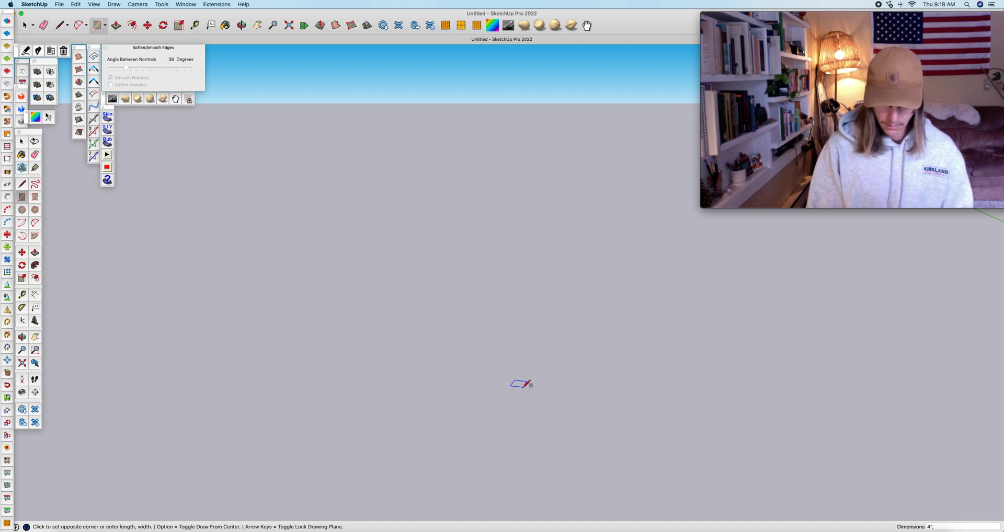
click(525, 386)
- Push/Pull the square up 4' to form a vertical post and bring its upper end into close view
key(p)
click(522, 385)
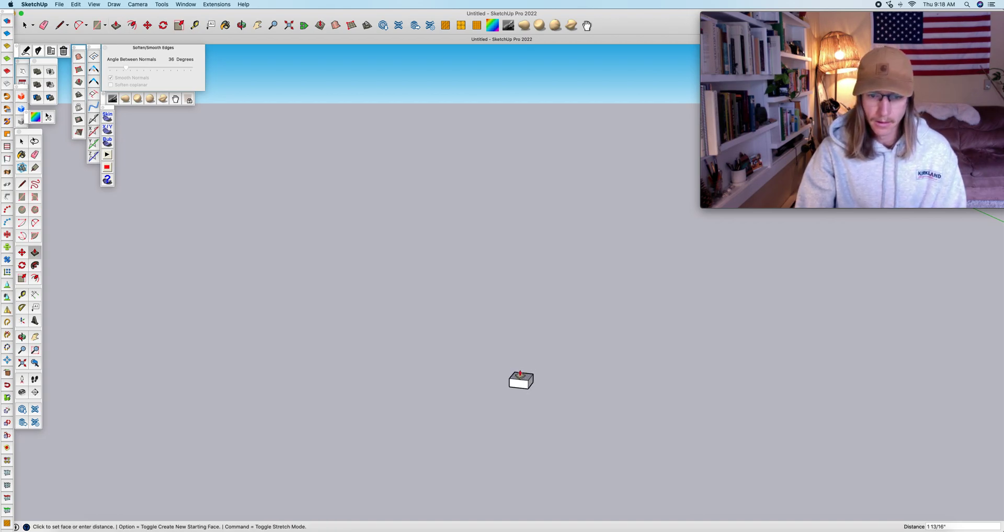
text(4')
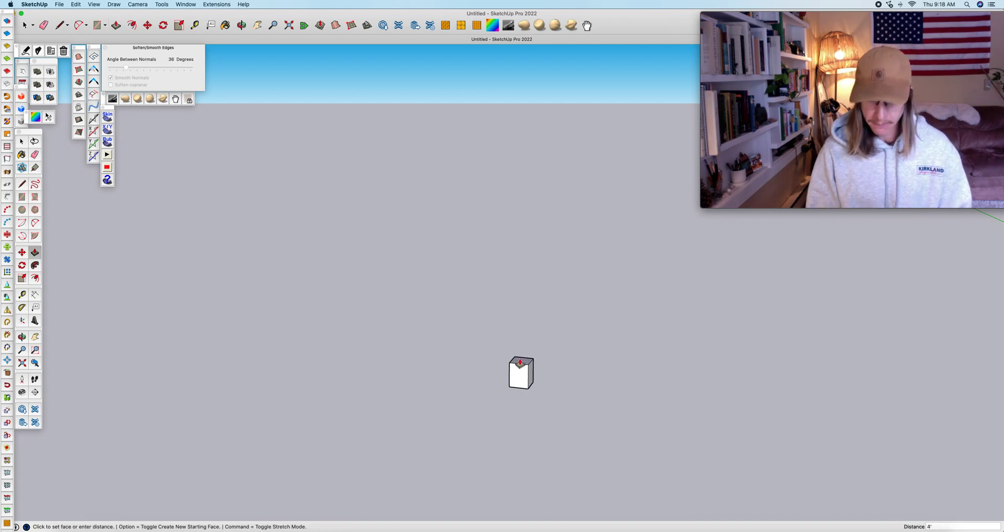
key(Return)
key(o)
drag(526, 245, 573, 280)
scroll(514, 163, up, 3)
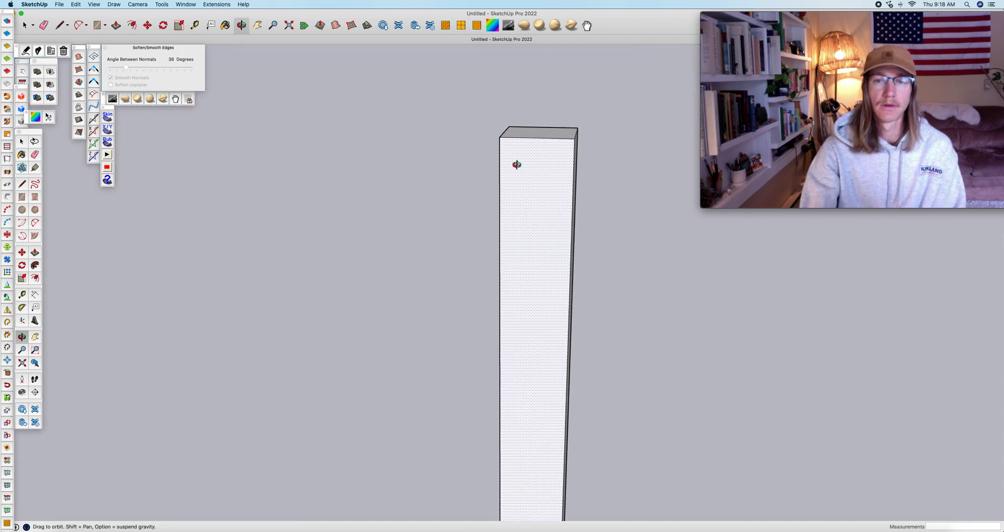
key(t)
click(574, 138)
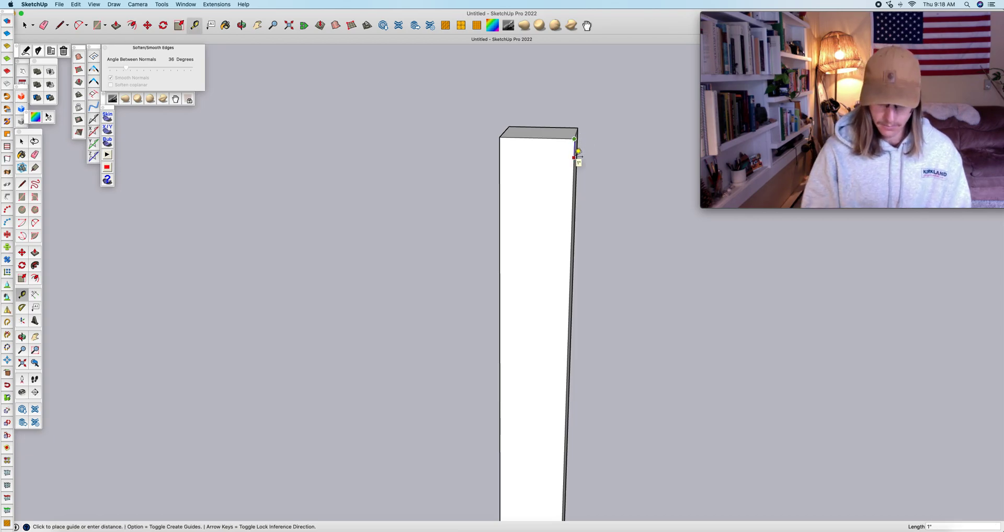
click(579, 152)
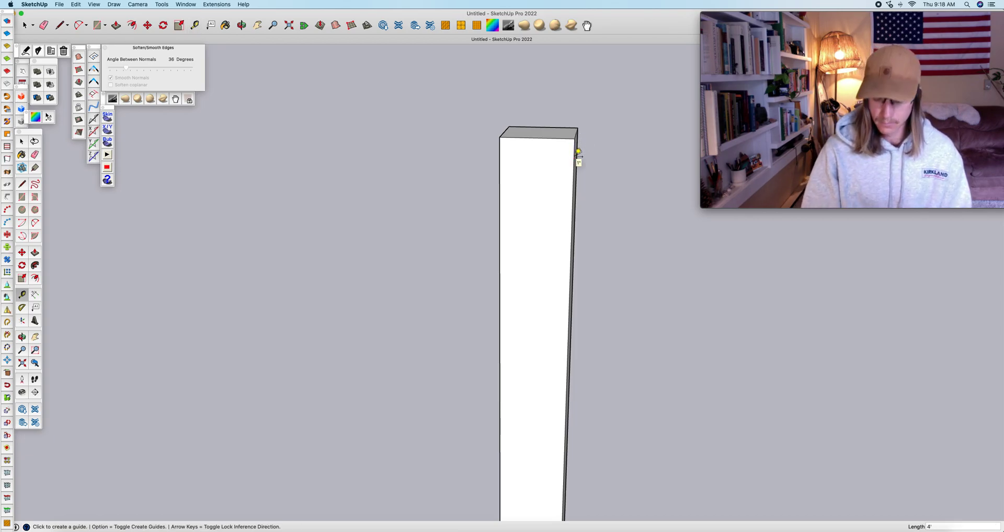
key(super+z)
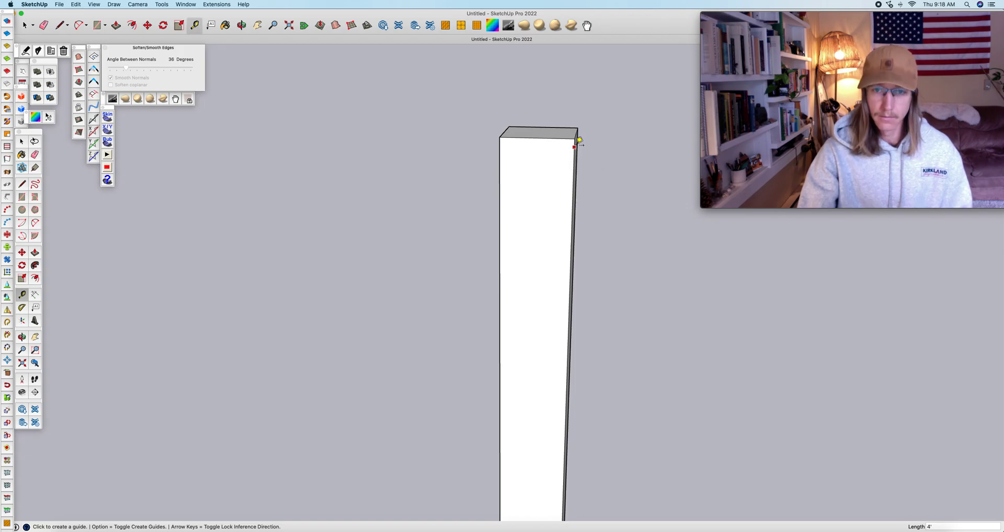
- Place a guide point 4" down the post's vertical edge from its top corner
click(579, 136)
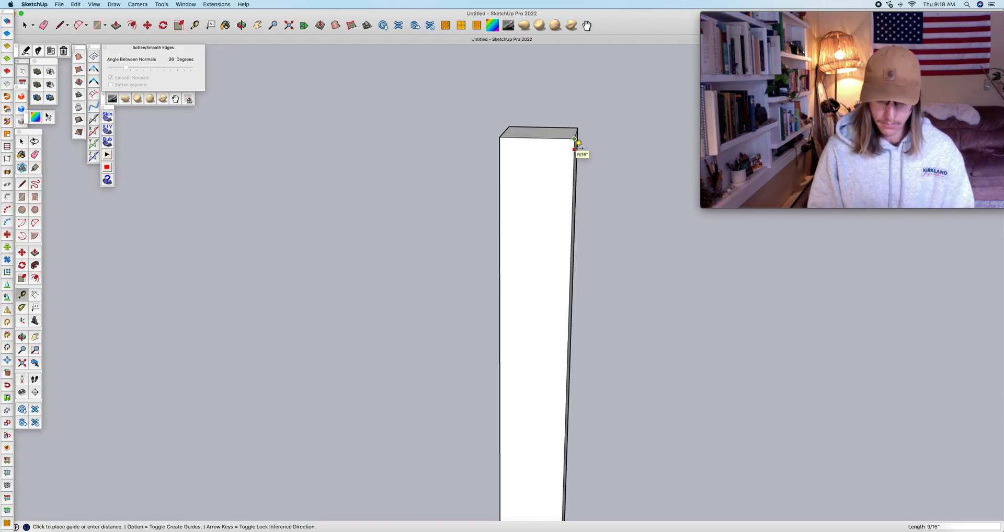
text(4)
key(Return)
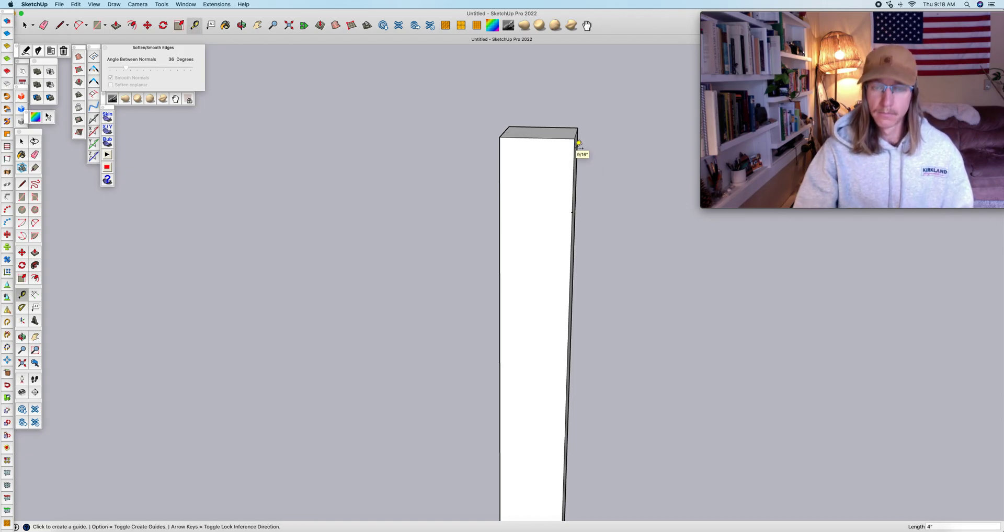
- Draw a diagonal from the 4" guide point to the face's opposite top corner, and a level line across the adjoining face
key(l)
click(571, 212)
click(501, 138)
middle_drag(563, 167, 455, 190)
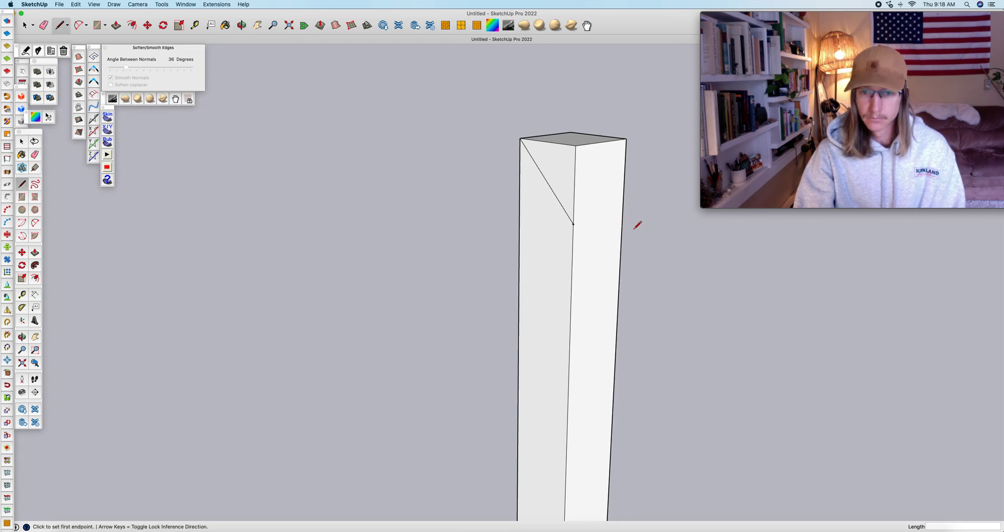
click(574, 223)
click(622, 212)
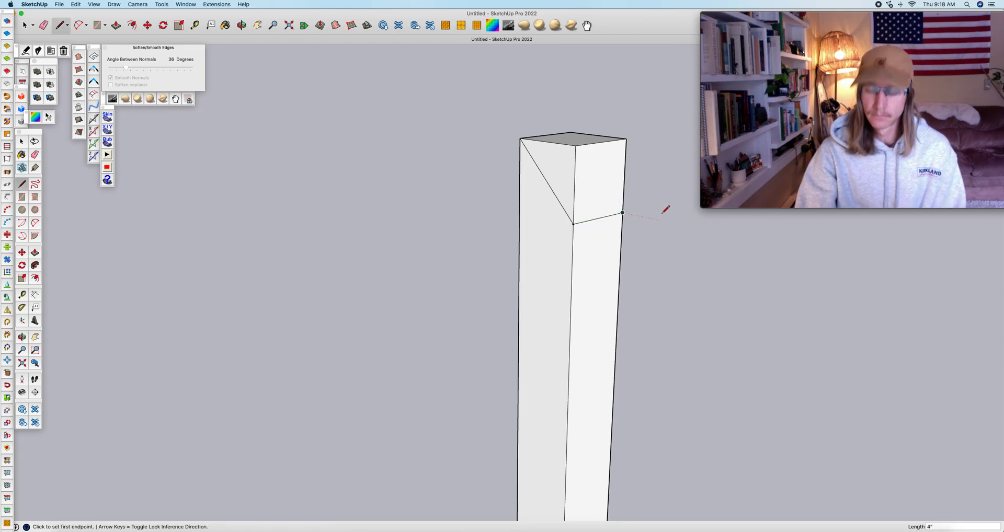
- Draw the matching diagonal on the opposite face, from the level line's end to the opposite top corner
key(o)
drag(654, 222, 419, 253)
key(l)
click(575, 264)
click(681, 159)
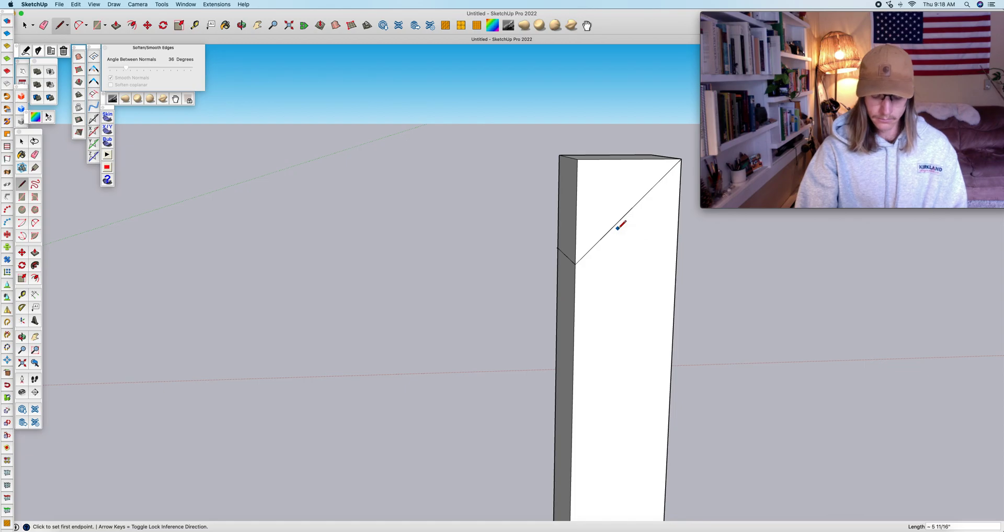
- Erase the edges of the corner wedge above the diagonals to leave a sloped post top
key(e)
click(588, 159)
click(577, 158)
click(566, 157)
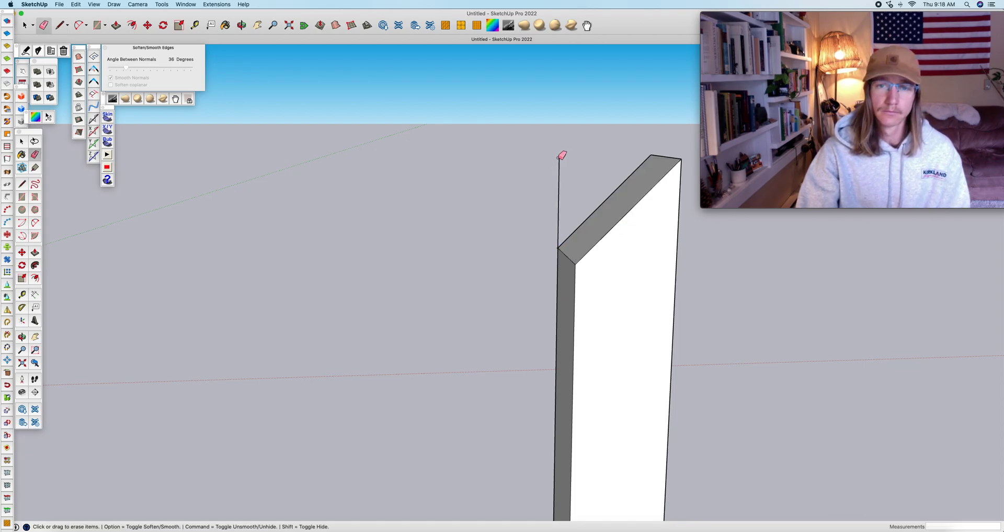
click(559, 163)
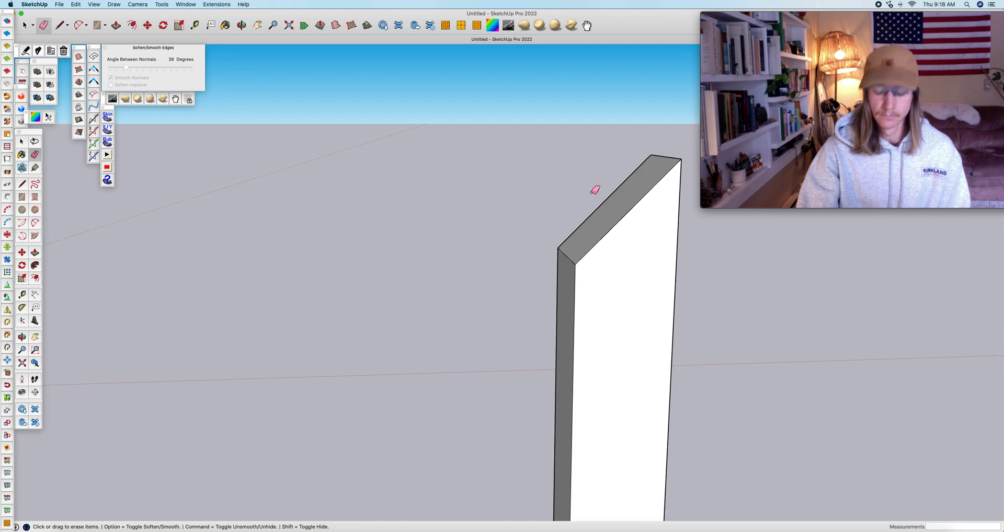
- Place a guide point 1" in from one top corner along the upper edge of the post's tall face
key(o)
mouse_move(636, 222)
mouse_down()
mouse_move(601, 237)
mouse_move(591, 256)
mouse_move(692, 265)
mouse_move(452, 255)
mouse_move(513, 275)
mouse_up()
scroll(591, 257, down, 5)
scroll(578, 258, up, 5)
drag(641, 352, 558, 253)
key(t)
click(512, 180)
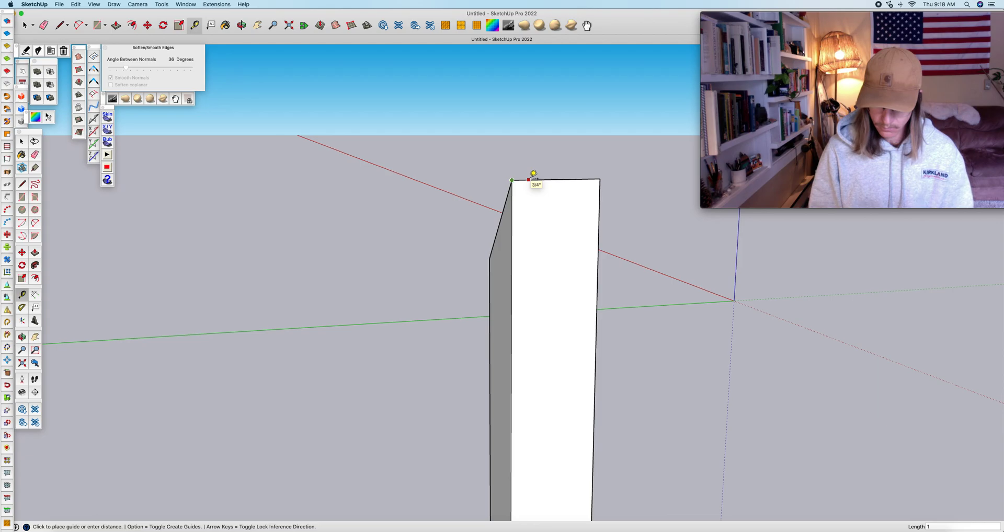
text(1)
key(Return)
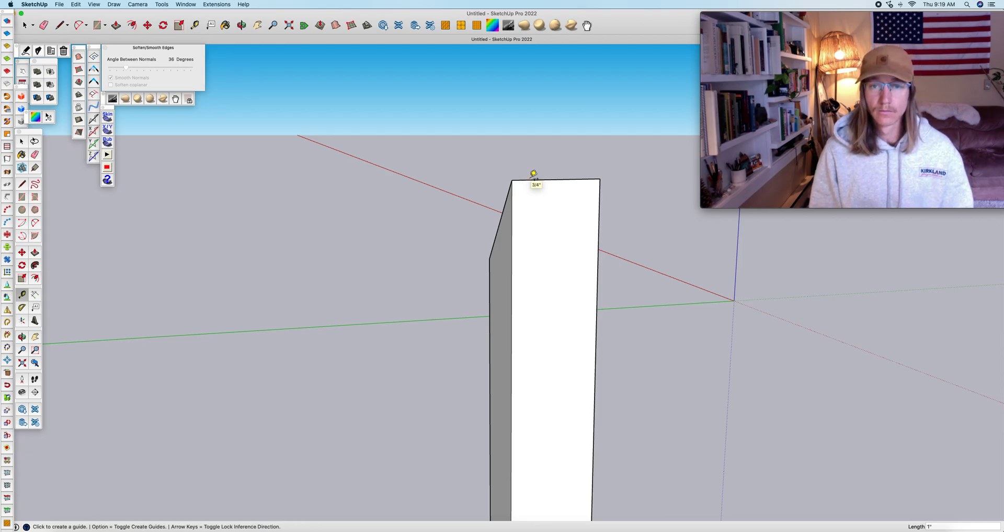
- Drop a 2" vertical guide down the tall face from the 1" guide point
scroll(544, 177, up, 4)
click(512, 167)
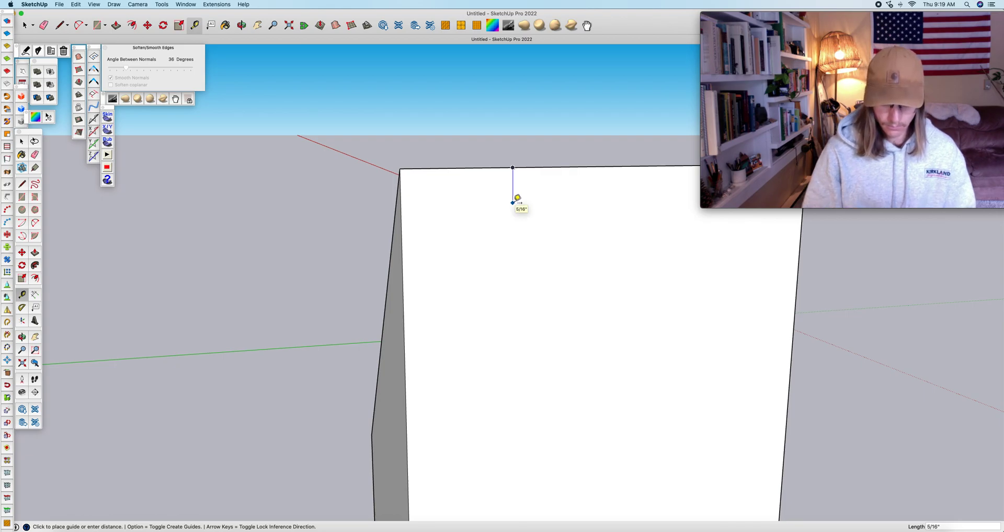
key(Return)
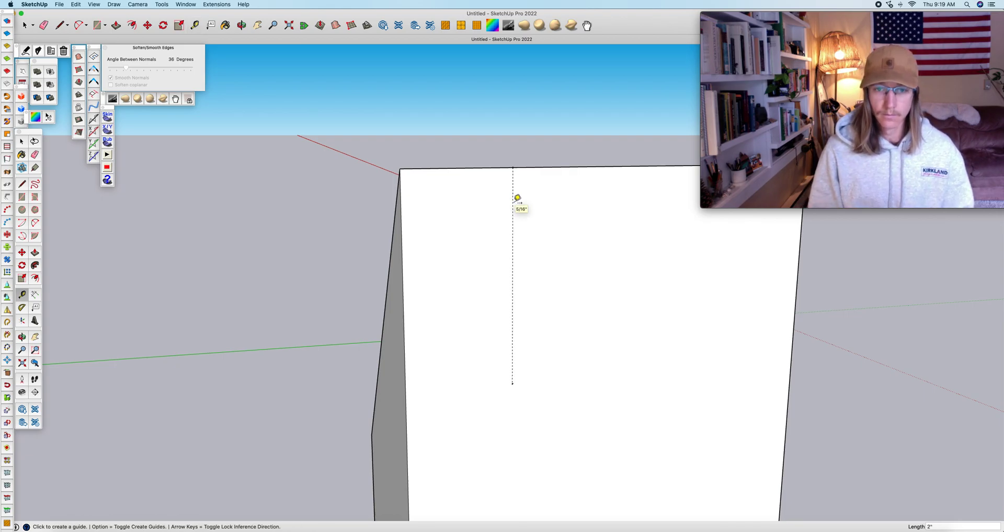
- Place a guide point 1" in from the other top corner of the tall face and drop a 2" vertical guide from it
scroll(437, 214, down, 5)
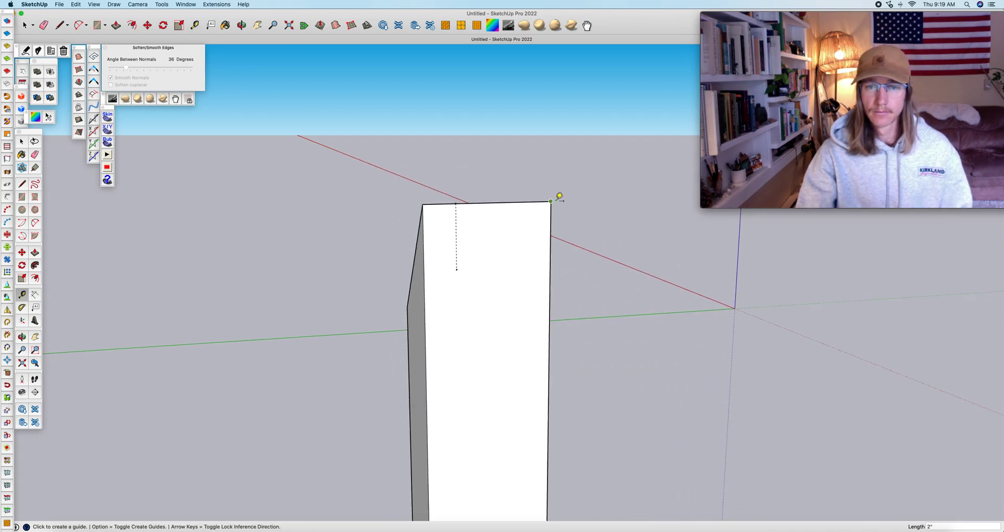
scroll(544, 200, up, 5)
click(539, 202)
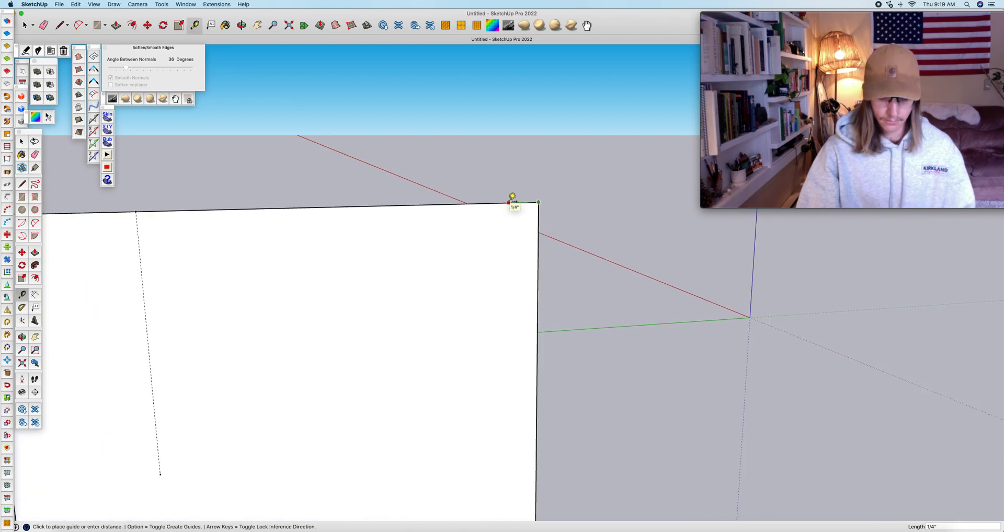
key(Return)
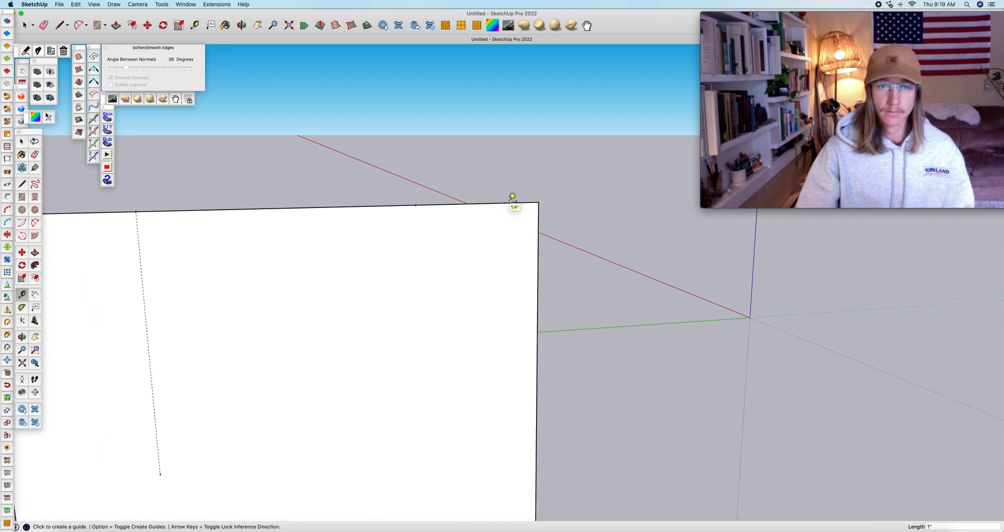
click(415, 205)
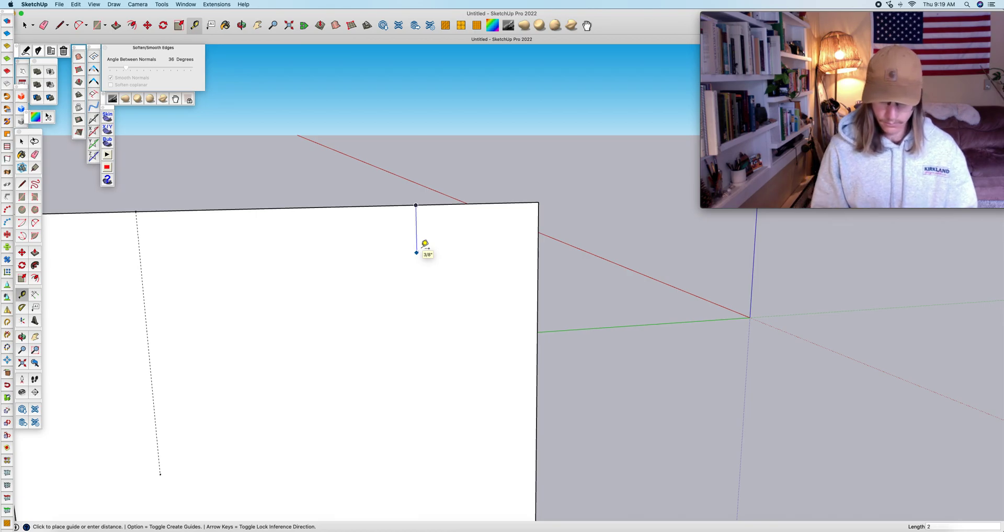
text(2)
key(Return)
- Draw a rectangle about 3 1/4" tall and 2" wide on the tall face, starting from the lower ends of the guides
scroll(516, 190, down, 4)
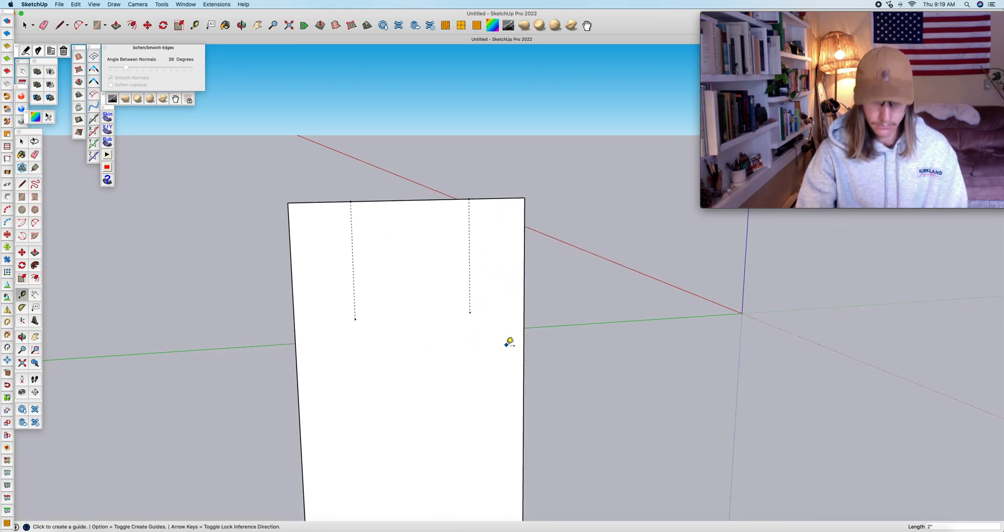
key(h)
drag(437, 303, 457, 210)
key(r)
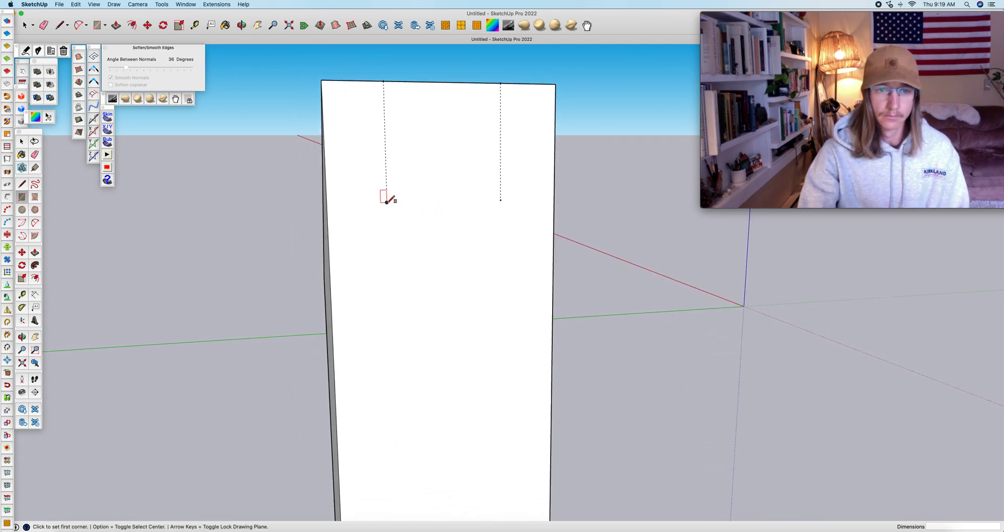
click(387, 203)
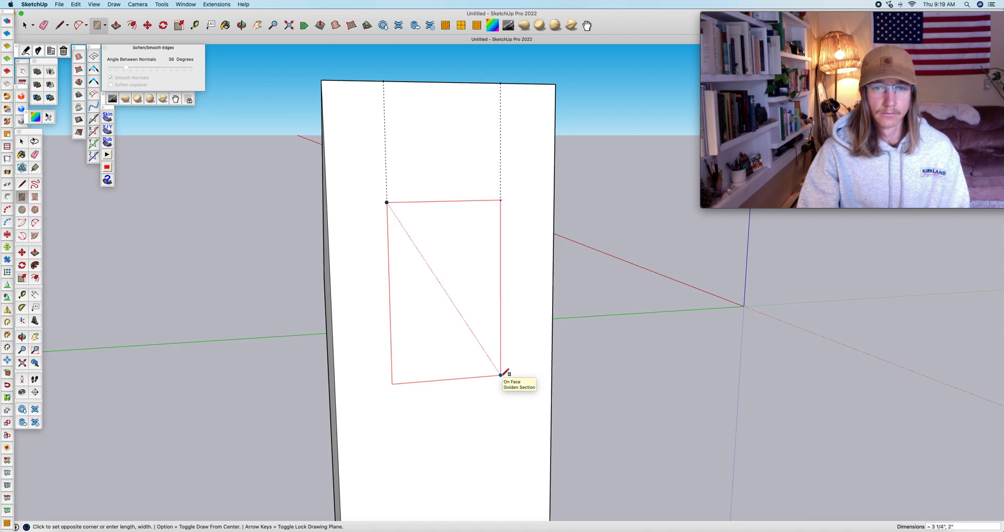
click(501, 375)
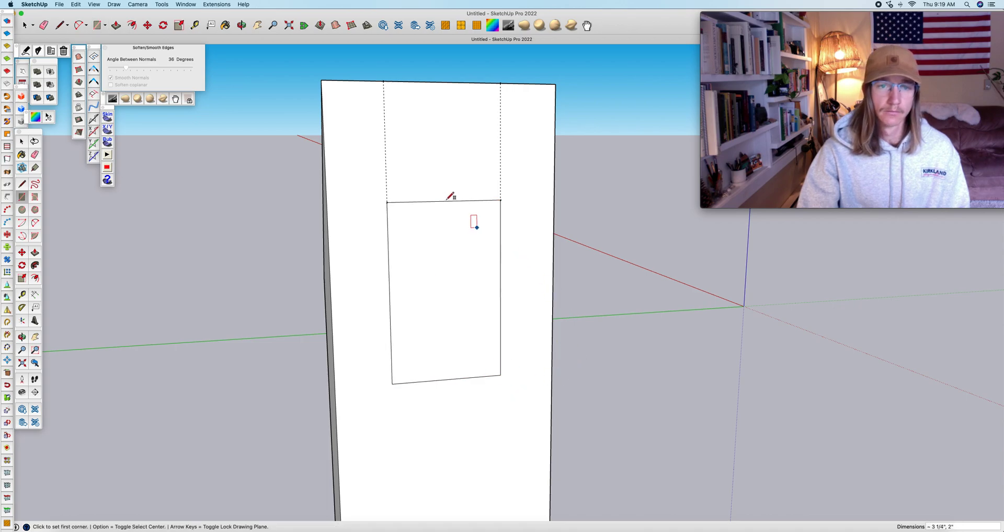
- Erase the guides above the rectangle together with the segmented top edge of the post's tall face
key(e)
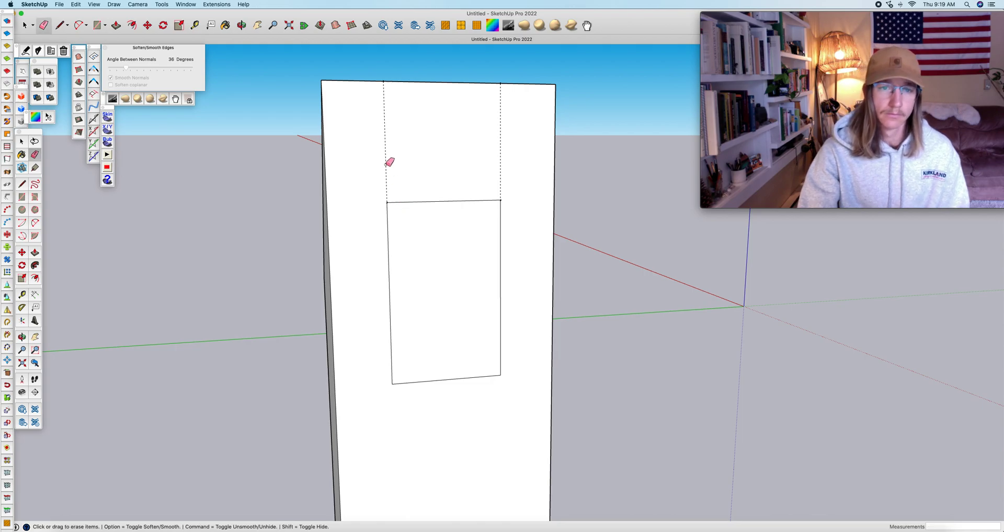
click(402, 82)
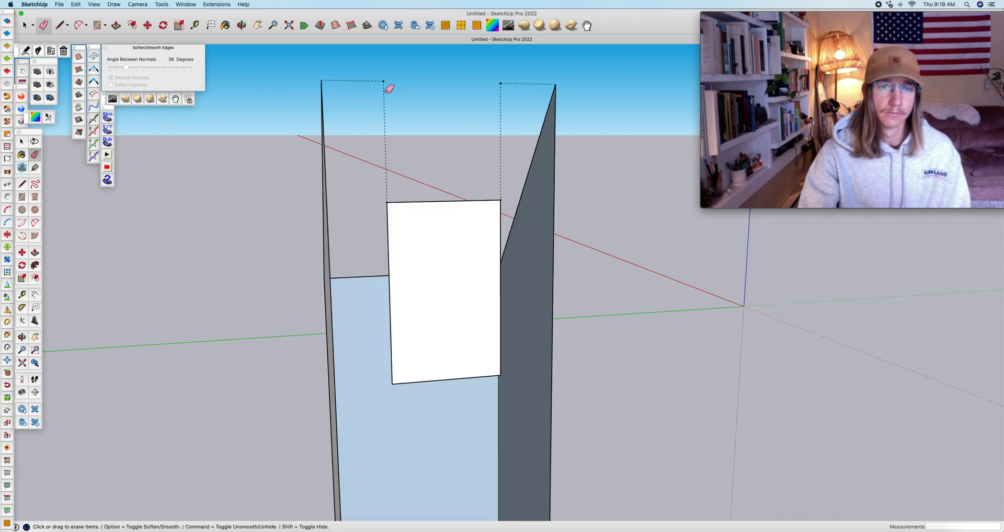
click(383, 81)
click(511, 83)
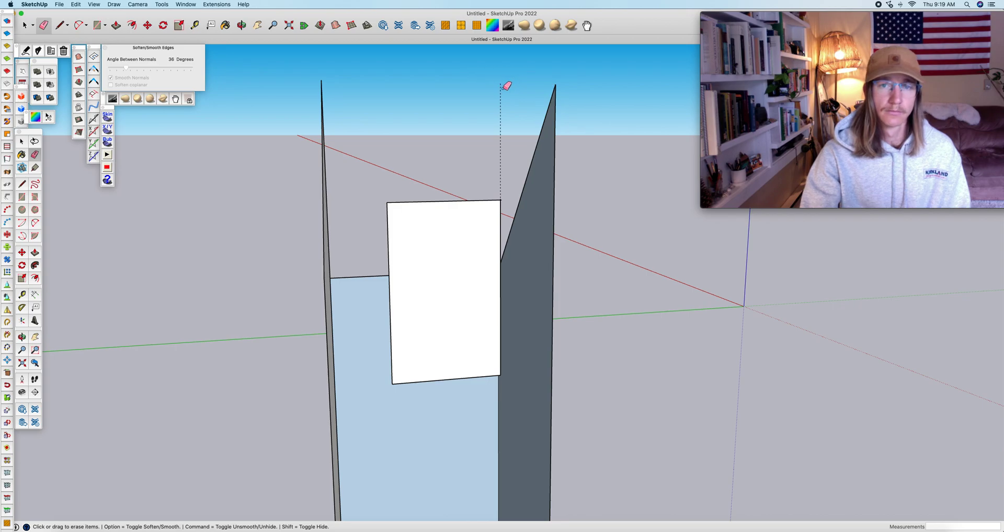
click(502, 92)
- Redraw the tall face's top edge as a single 4" line between its two corners to restore the face
key(l)
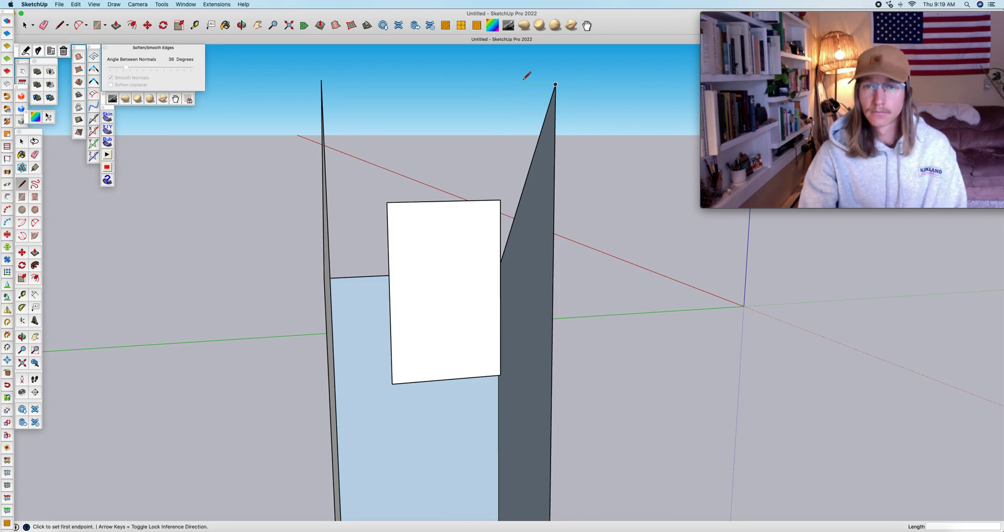
click(555, 84)
click(321, 80)
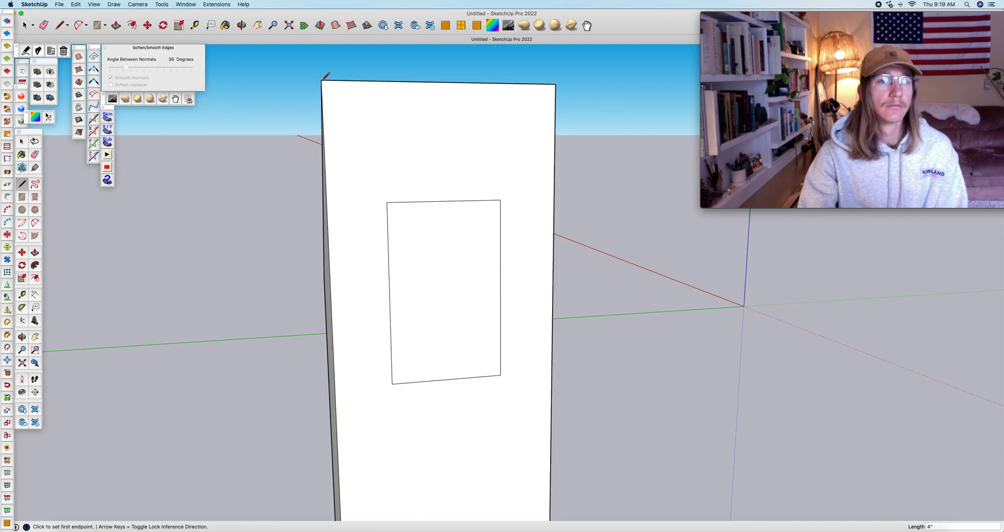
- Extrude the rectangle on the tall face outward 2"
key(p)
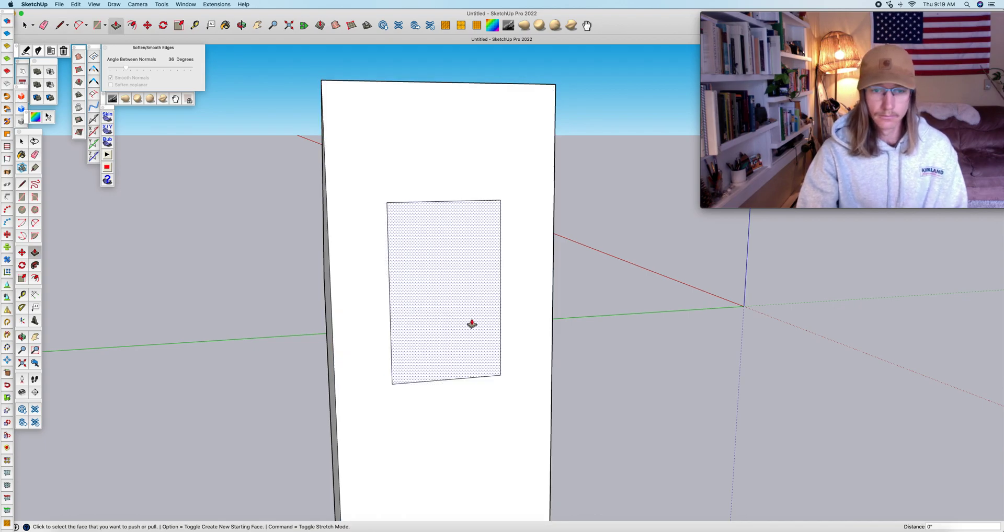
click(471, 325)
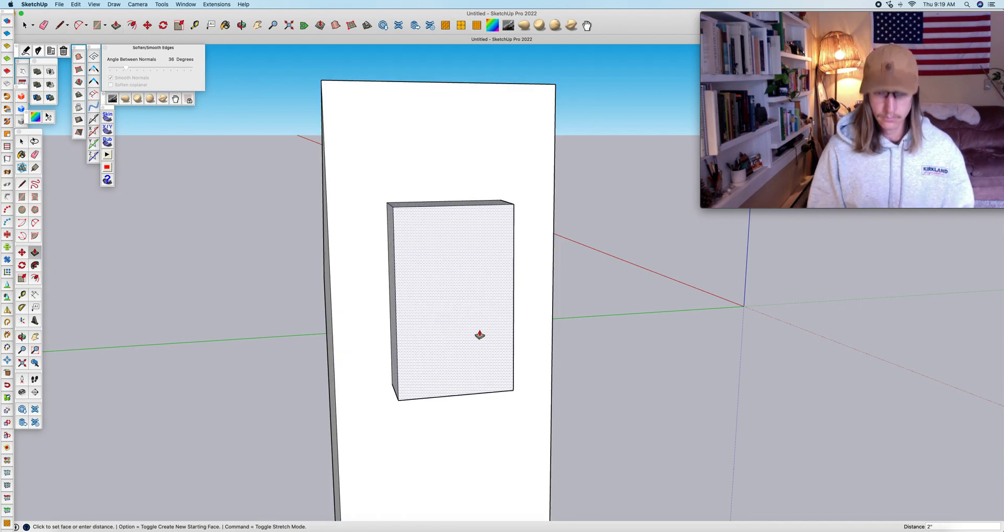
key(Return)
- Move the extruded block's upper outer edge 2" back against the post so its front becomes a slope
middle_drag(547, 320, 434, 314)
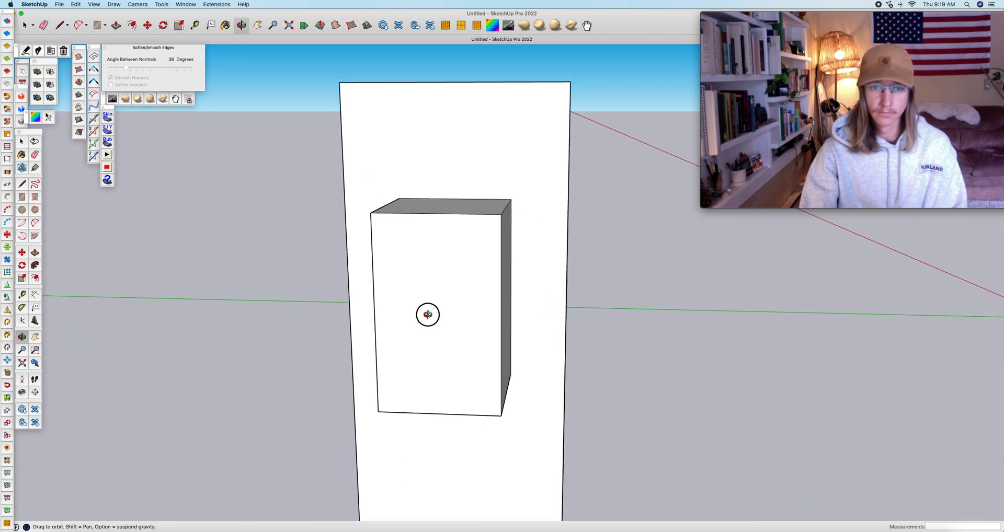
drag(434, 314, 300, 314)
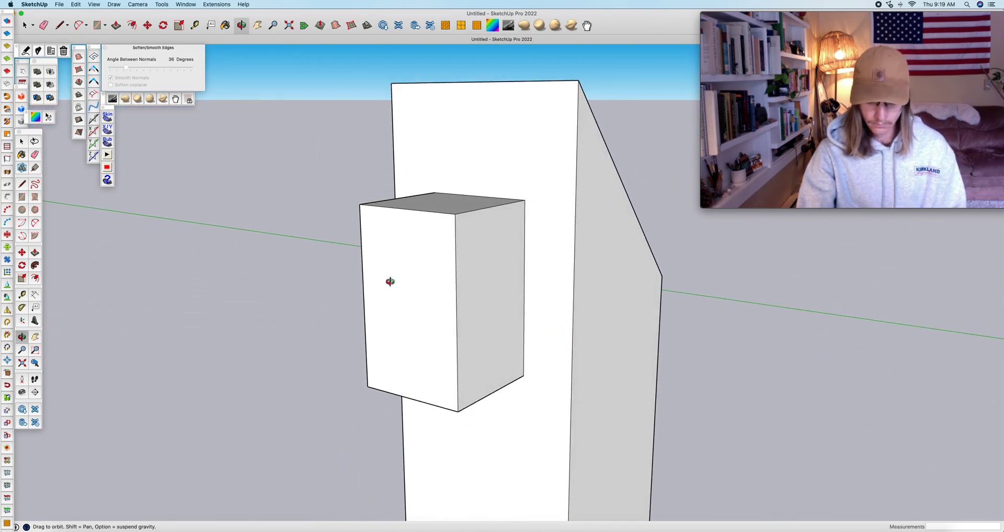
key(m)
click(408, 209)
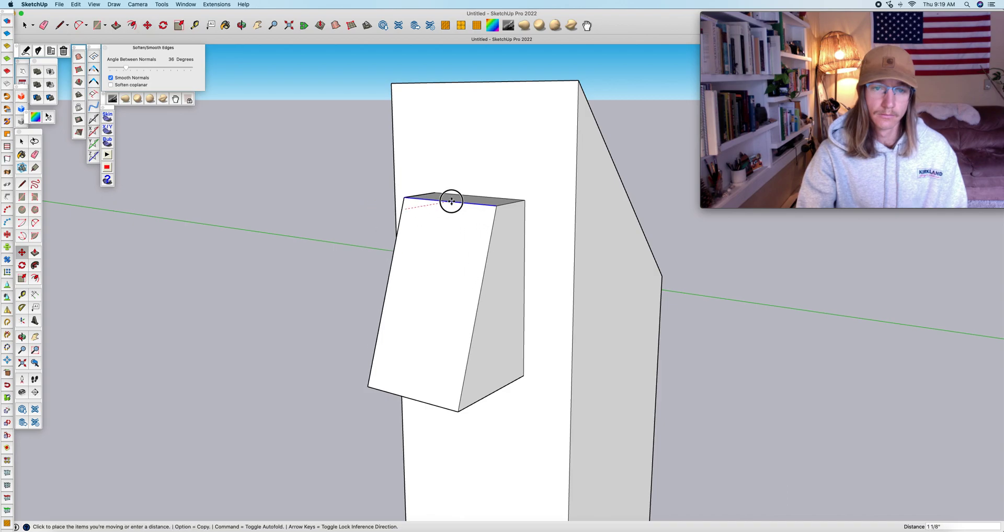
click(472, 196)
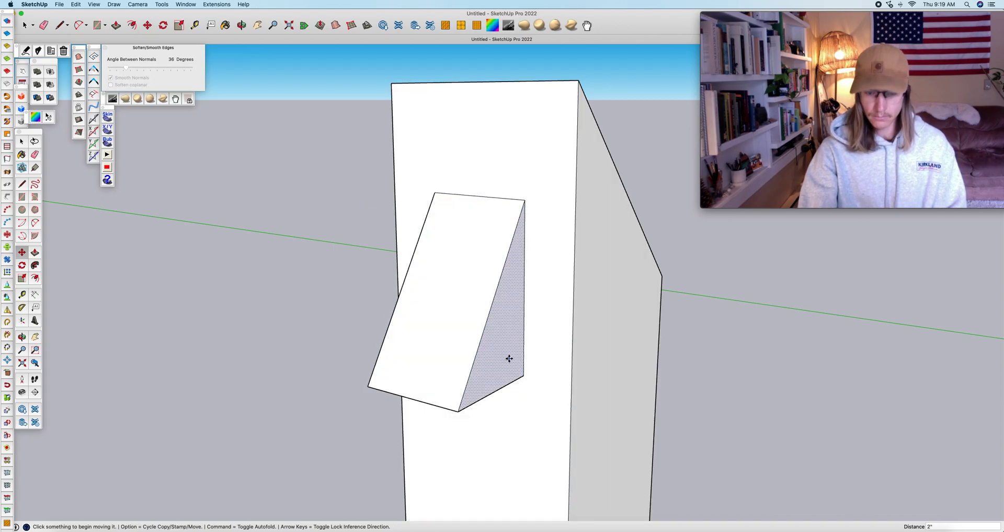
- Extrude the underside of the sloped block 3' 6" downward along the post
key(o)
drag(515, 364, 448, 333)
scroll(494, 385, up, 3)
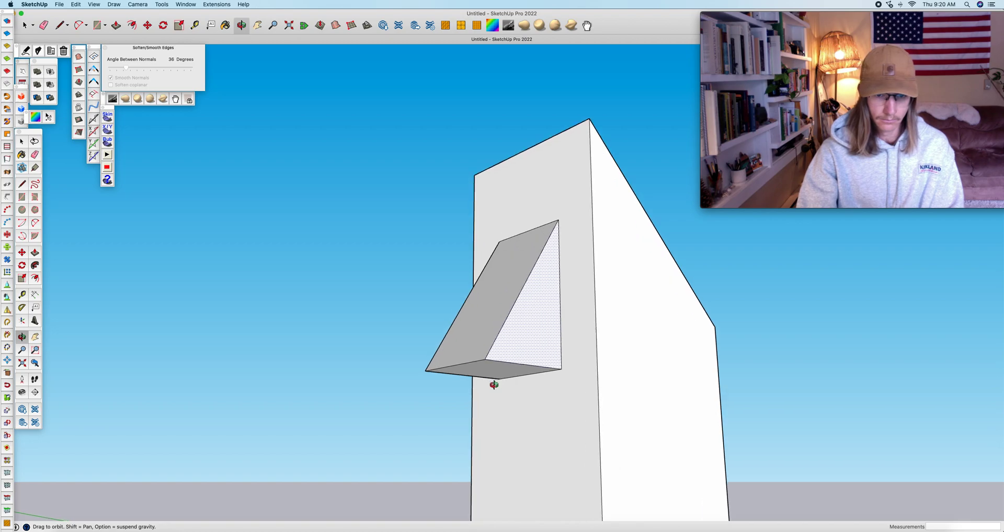
scroll(493, 384, up, 1)
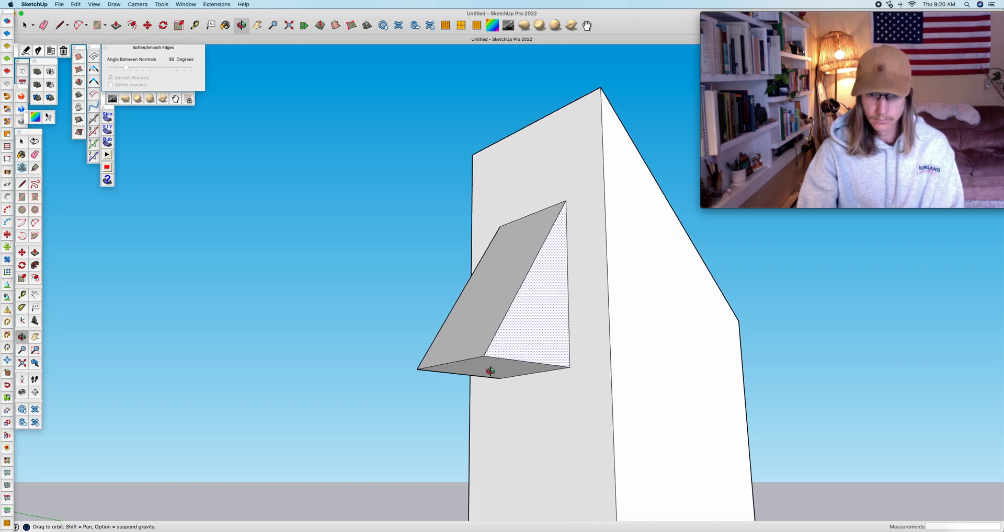
key(p)
click(491, 368)
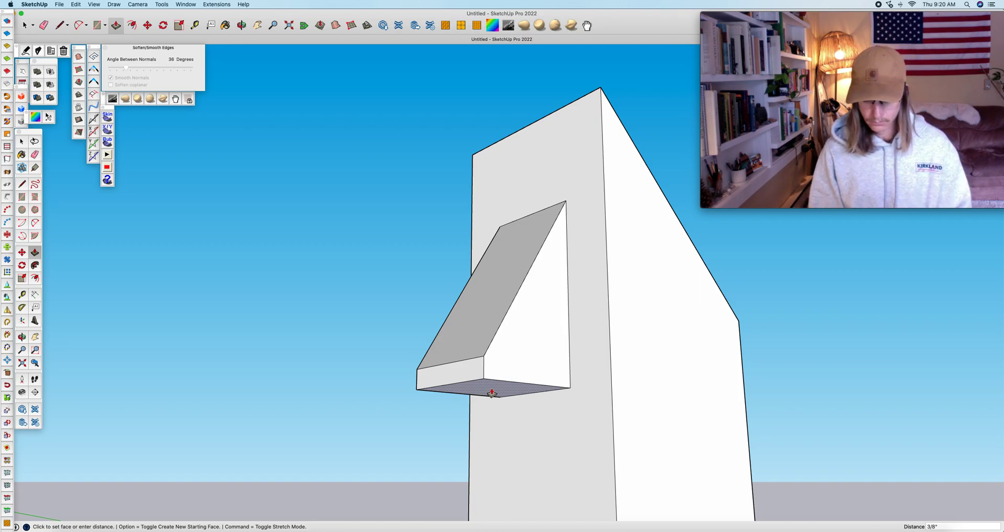
key(Return)
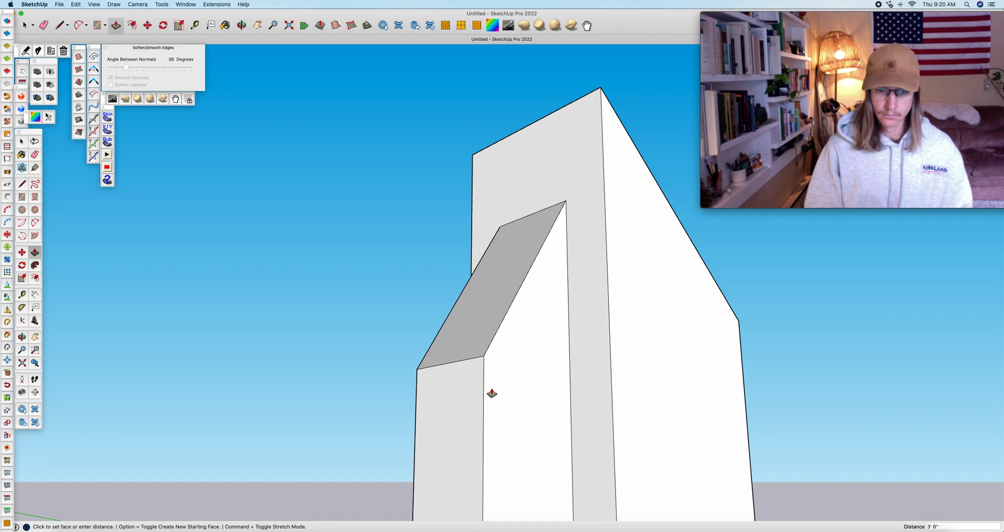
- Draw a horizontal line across each side of the block at the base of its slope, back to the post
key(l)
click(483, 356)
click(569, 367)
mouse_move(482, 385)
middle_down()
mouse_move(669, 401)
mouse_move(629, 397)
middle_up()
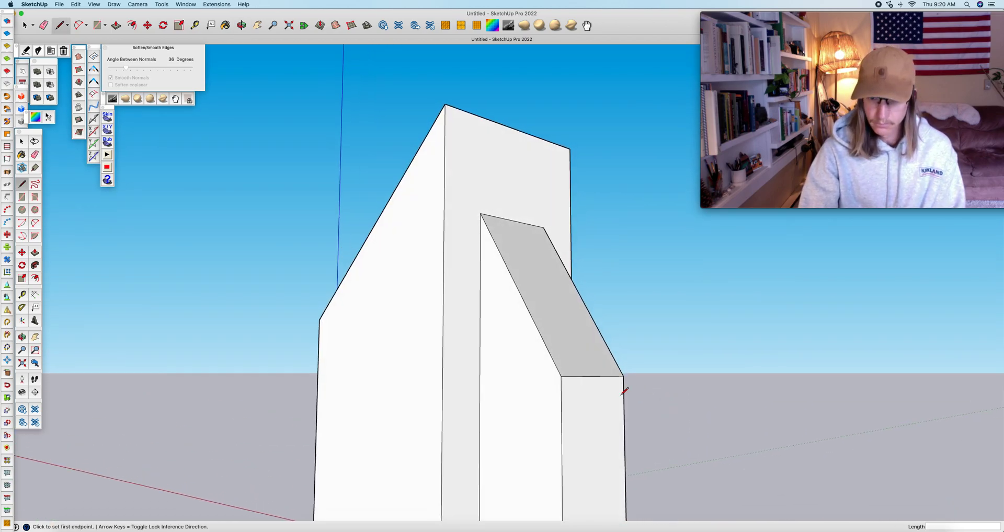
click(562, 375)
click(481, 374)
- Draw a second line slightly below the slope's base across one side and the front of the block
scroll(501, 366, down, 5)
scroll(515, 365, down, 3)
middle_drag(549, 387, 527, 437)
scroll(527, 437, up, 5)
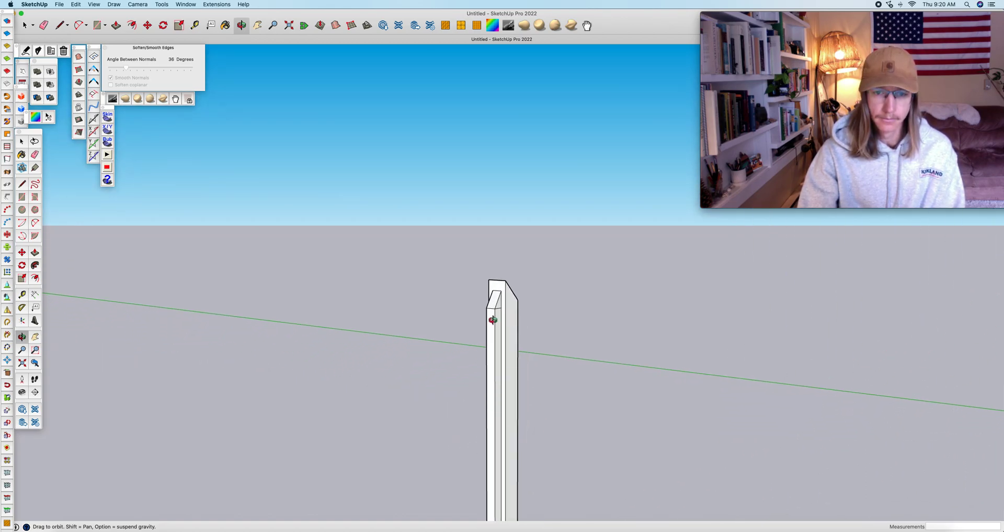
scroll(493, 320, up, 4)
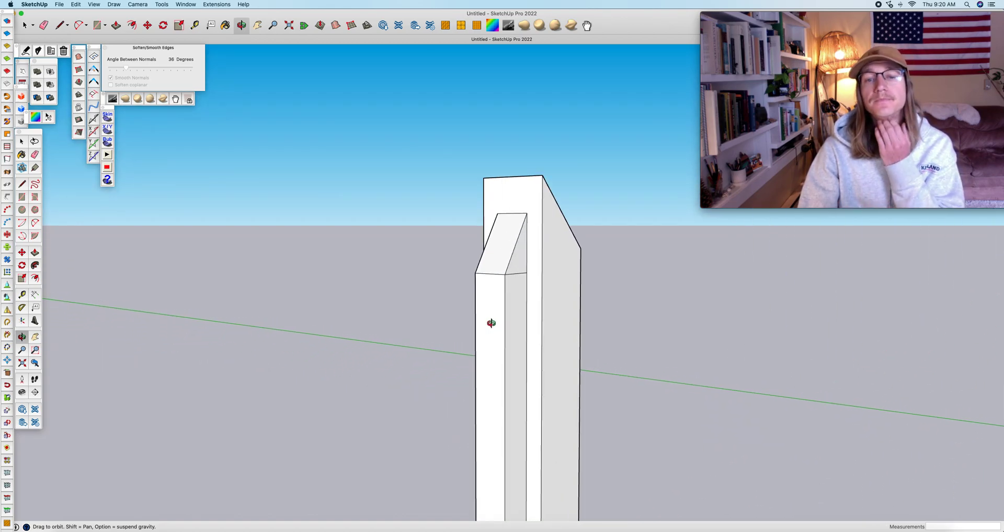
scroll(511, 287, up, 3)
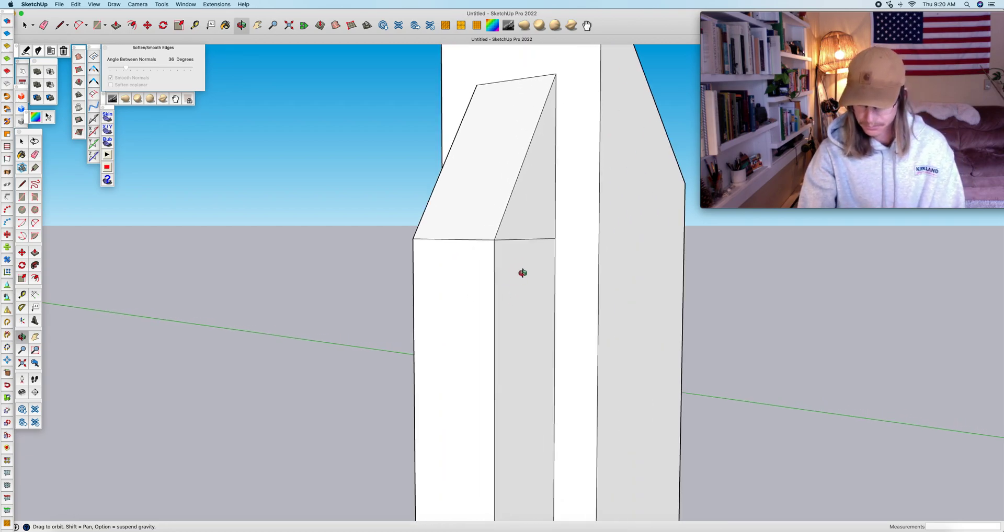
scroll(528, 256, up, 3)
key(l)
click(597, 224)
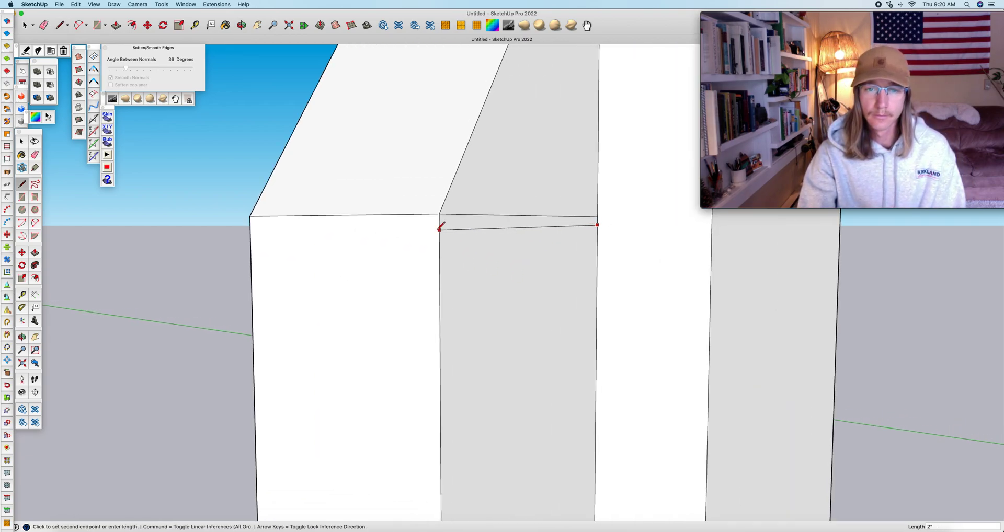
click(251, 224)
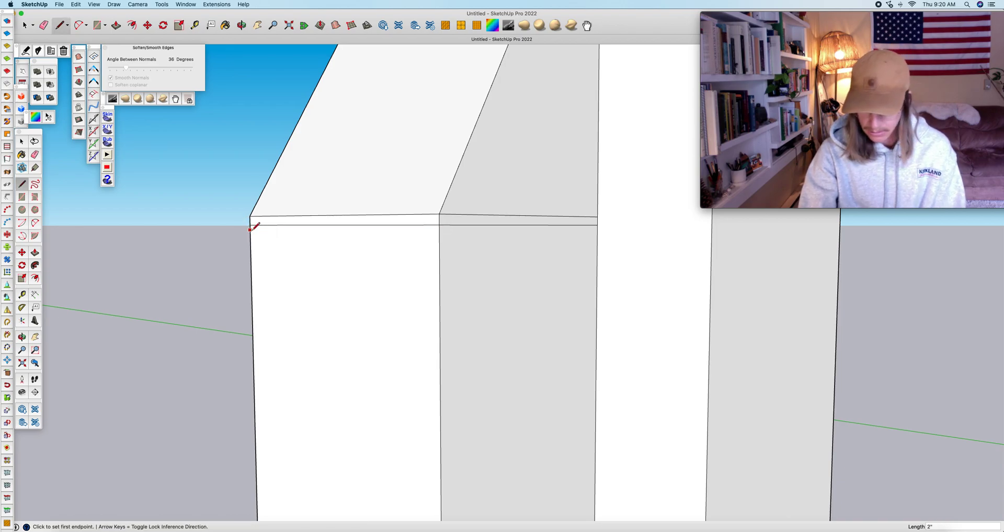
- Continue the second line across the block's opposite side, back to the post
key(o)
drag(269, 246, 526, 252)
key(l)
click(494, 238)
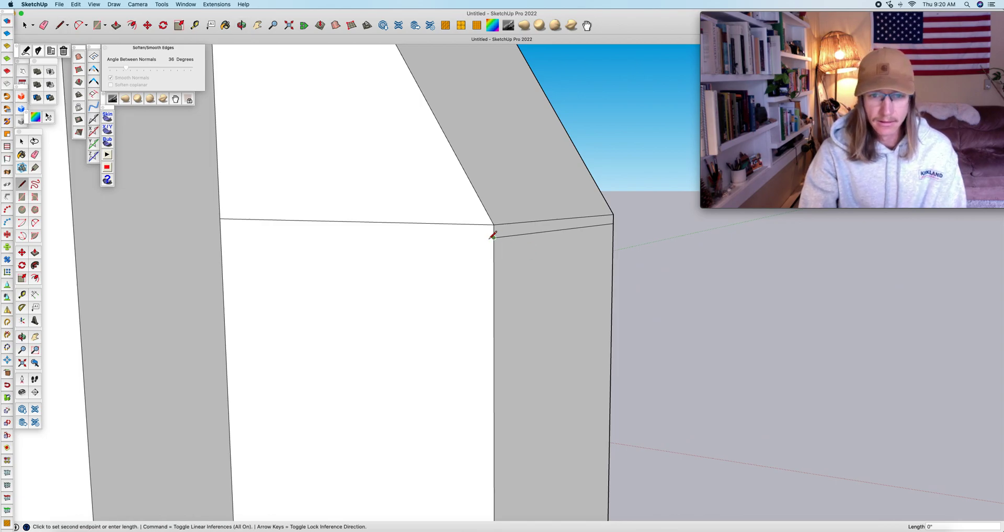
click(220, 229)
- Erase the short vertical edges between the paired lines to open a narrow gap below the sloped piece
key(e)
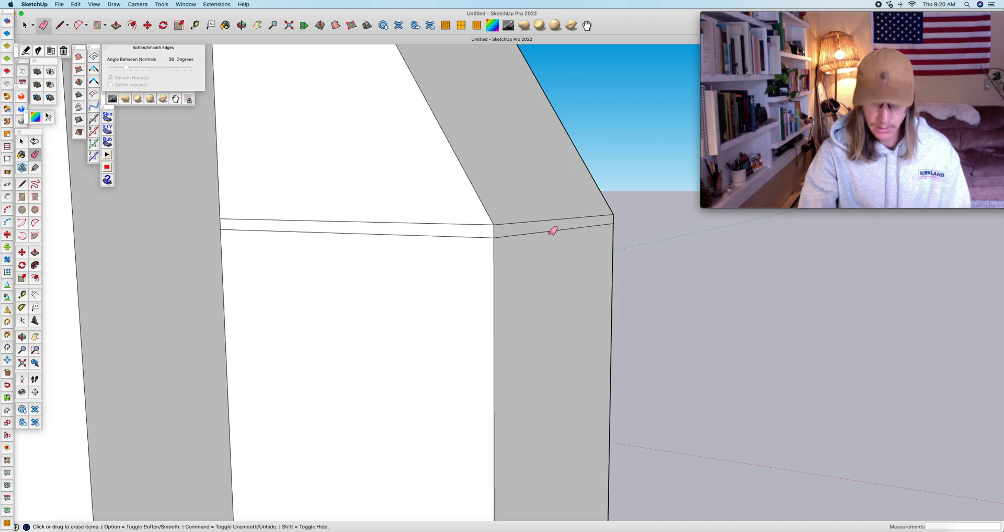
drag(499, 229, 354, 235)
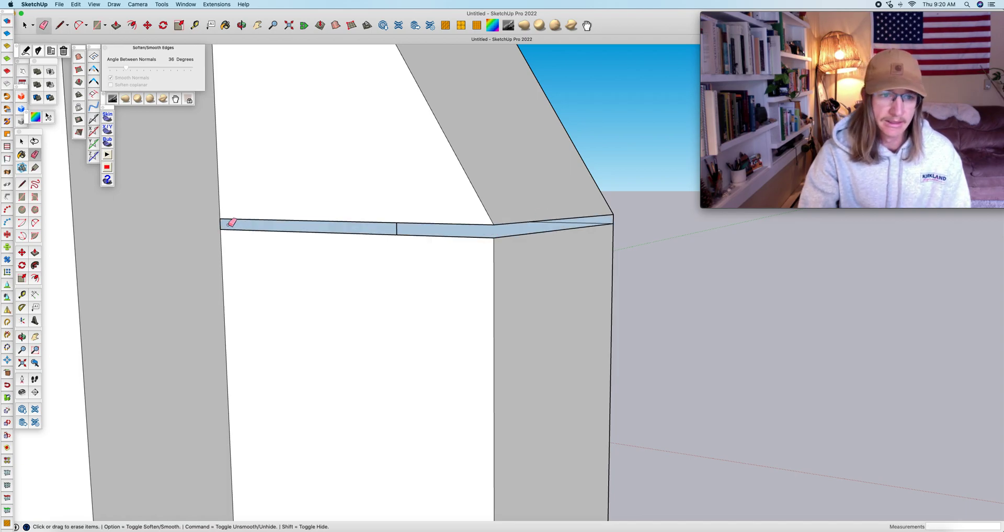
drag(221, 223, 220, 225)
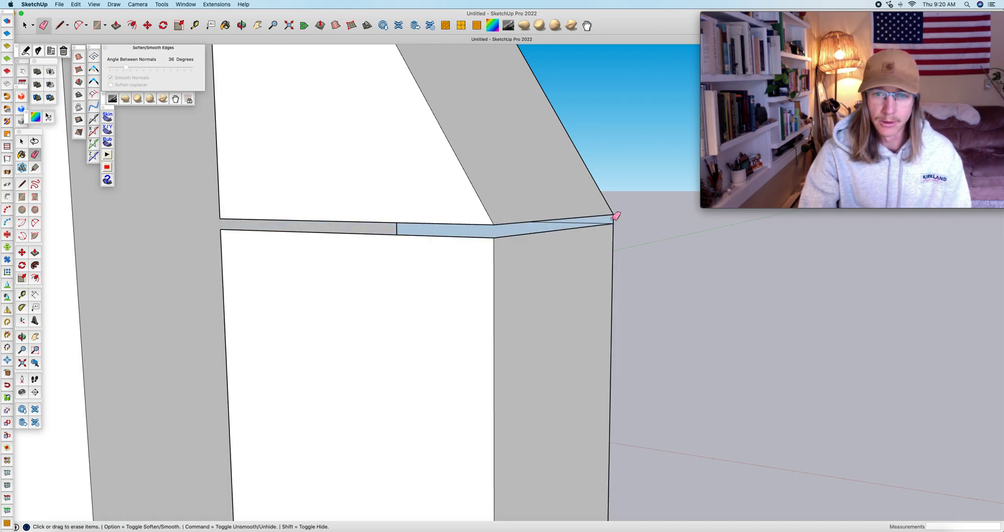
key(o)
mouse_move(634, 227)
mouse_down()
mouse_move(386, 239)
mouse_move(710, 228)
mouse_up()
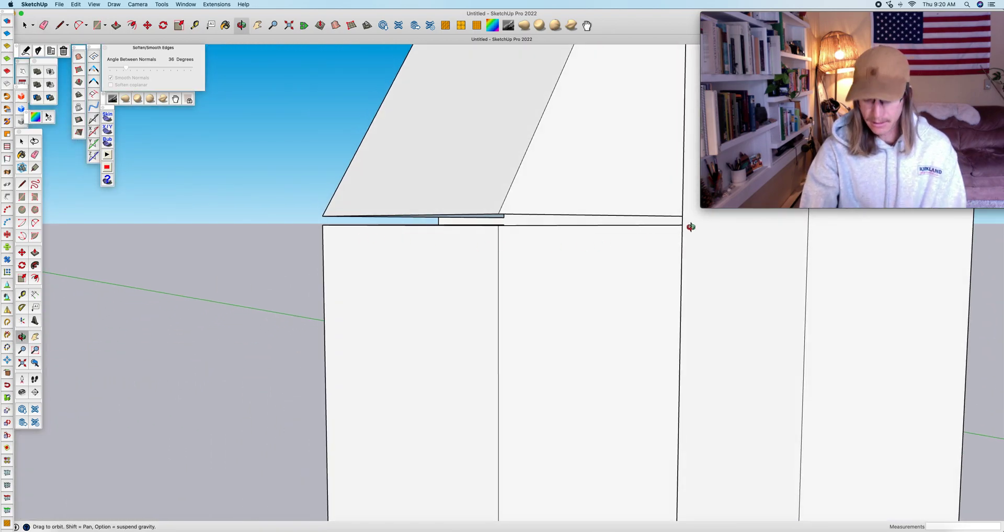
key(e)
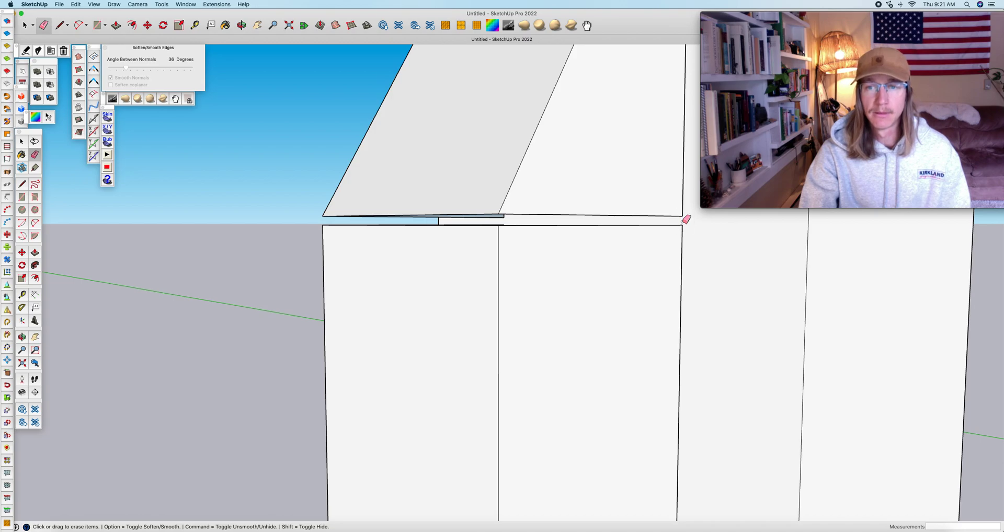
drag(522, 243, 561, 263)
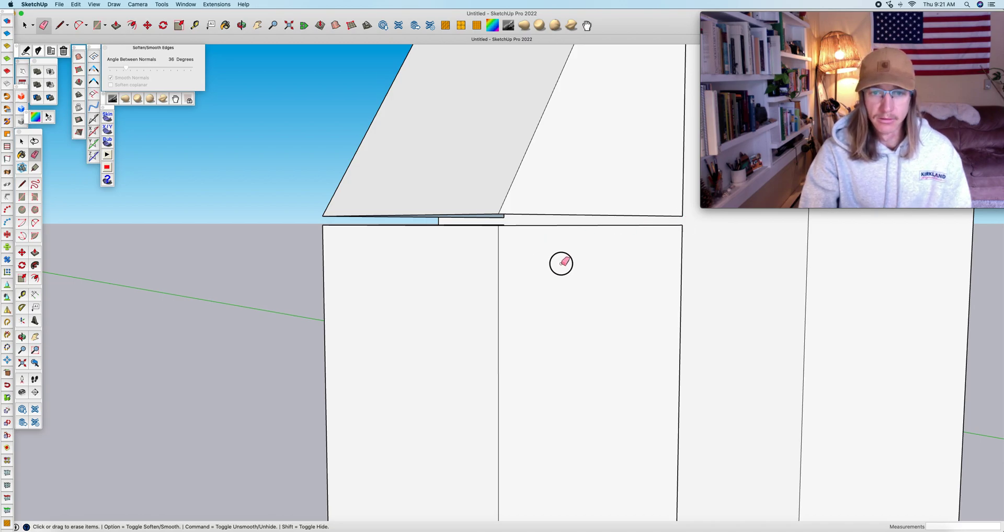
- Draw a 2" line along the gap's lower edge to cap the top of the lower block with a face
key(o)
drag(629, 246, 638, 253)
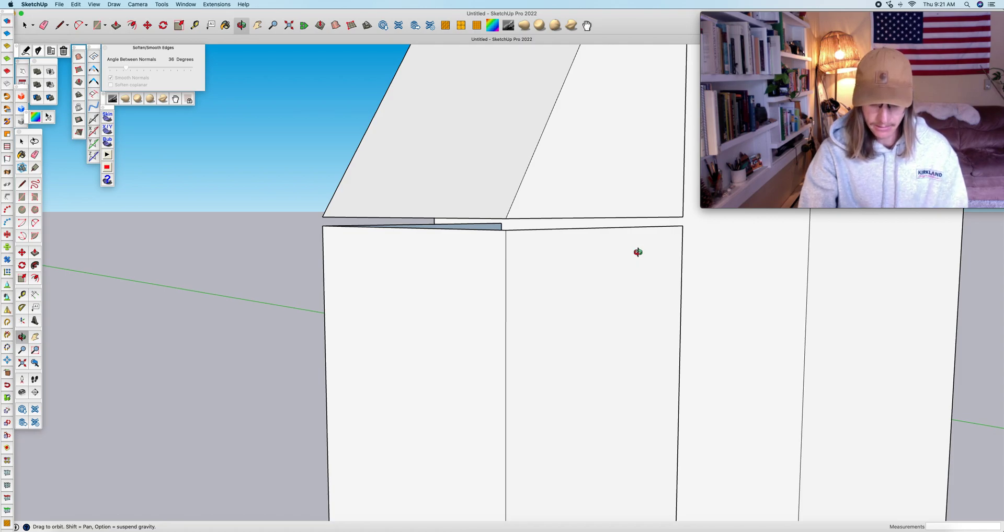
key(l)
click(502, 223)
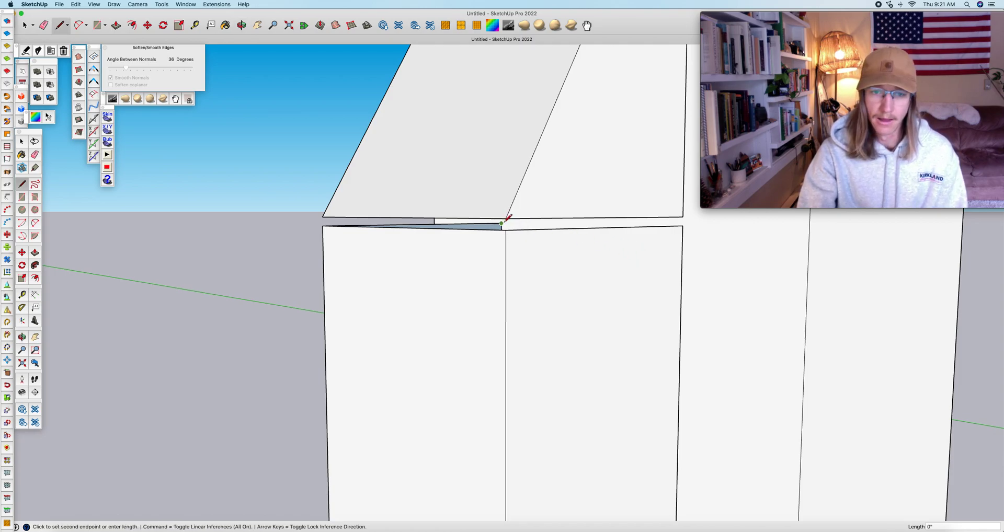
click(683, 222)
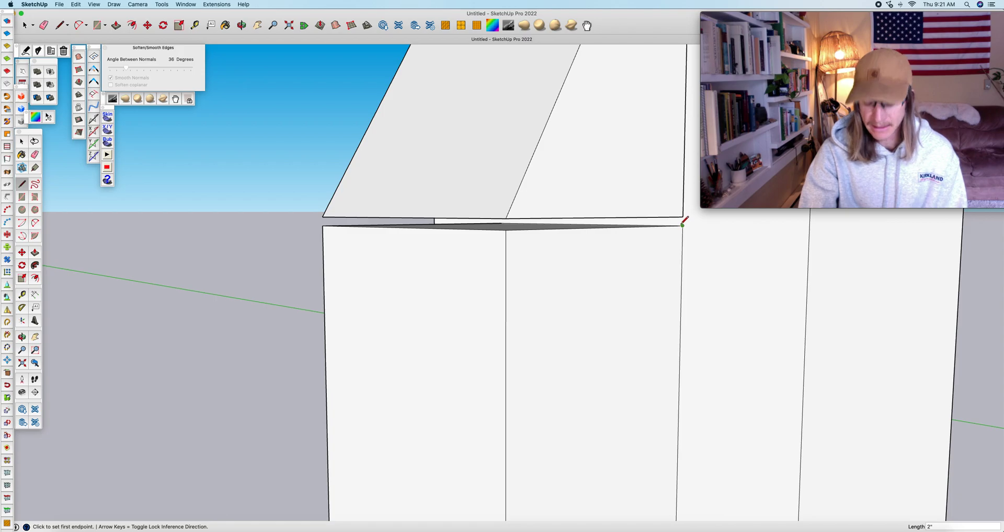
- Draw a 2" line along the gap's upper edge to close the underside of the sloped piece
key(o)
drag(676, 226, 677, 217)
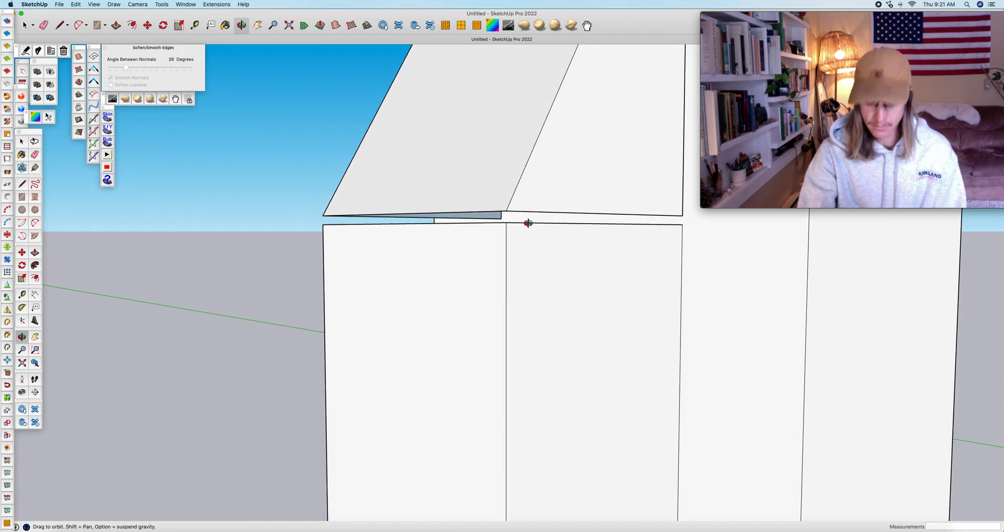
key(l)
click(502, 217)
click(683, 214)
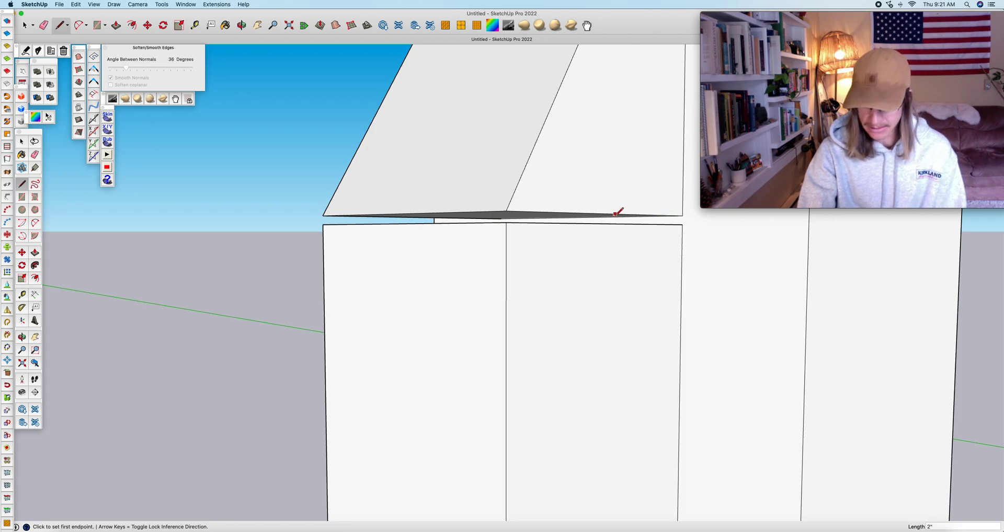
key(o)
drag(594, 220, 719, 226)
drag(448, 283, 596, 282)
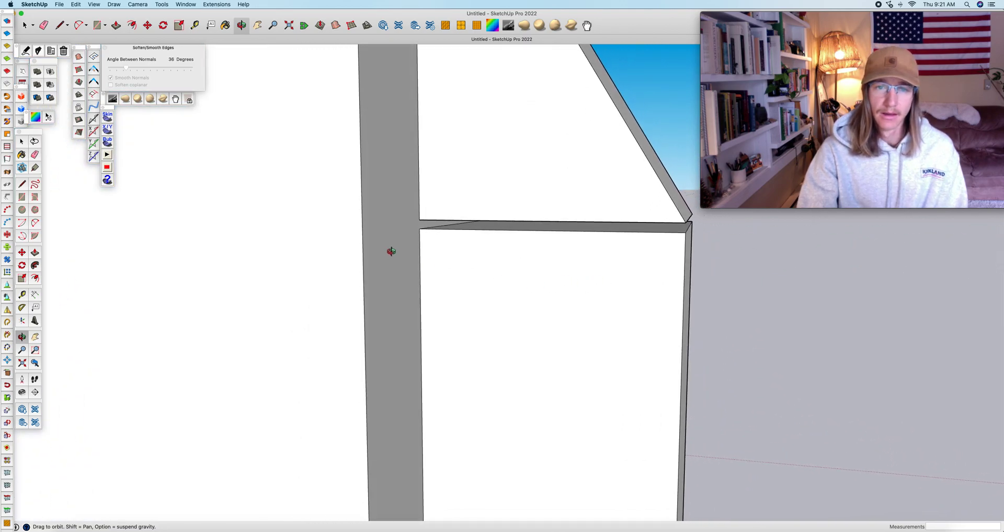
drag(425, 239, 446, 239)
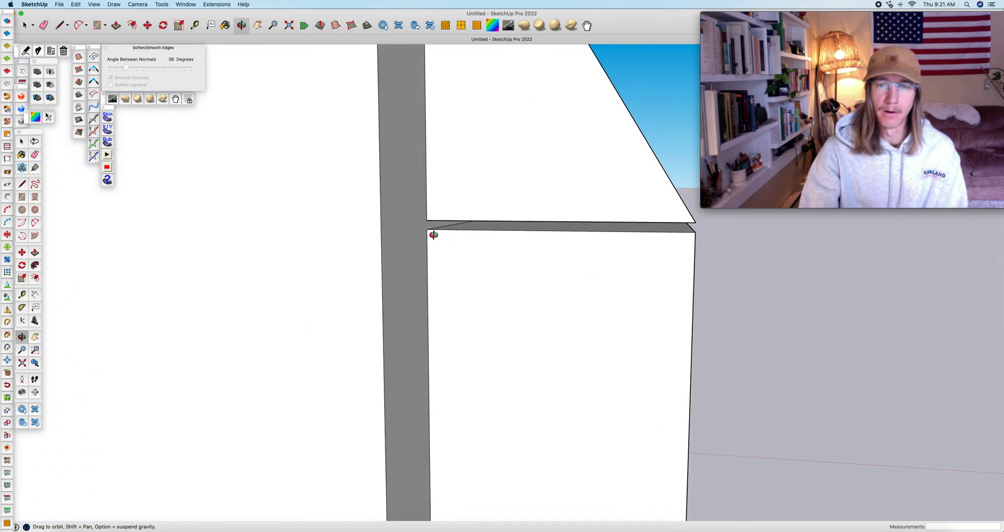
key(l)
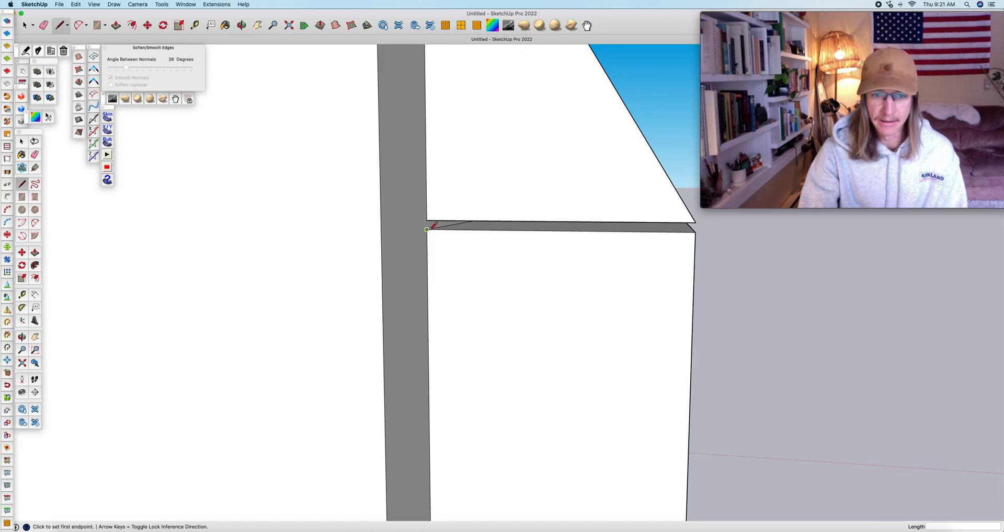
scroll(426, 229, up, 5)
click(432, 224)
scroll(431, 222, up, 2)
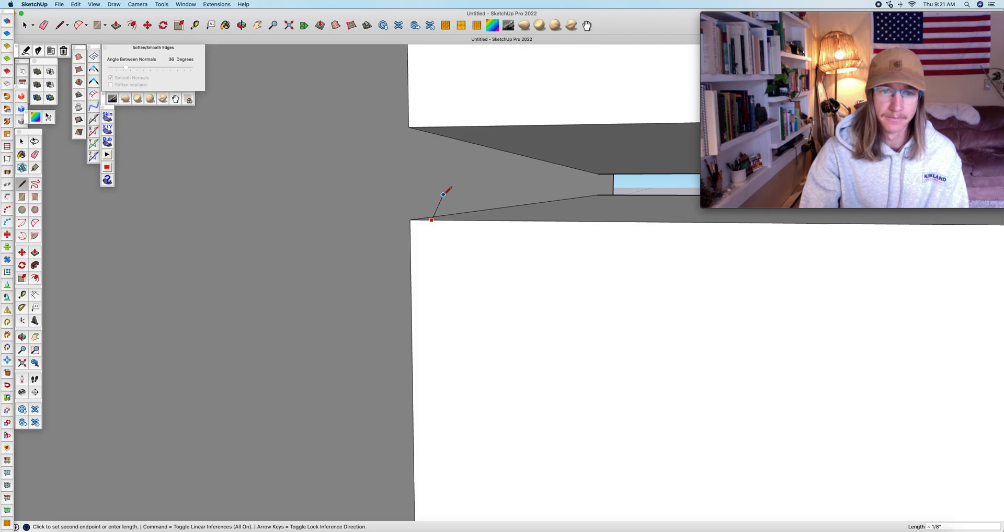
key(Escape)
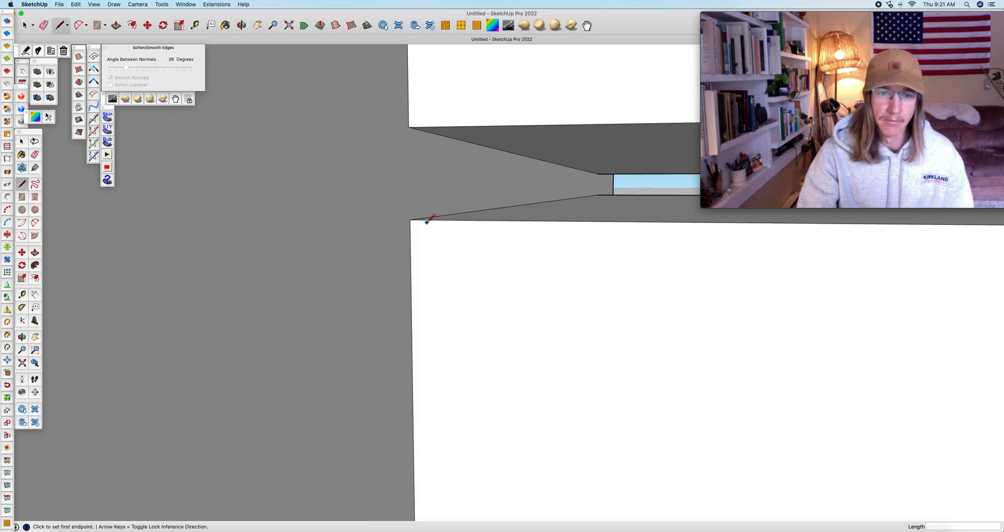
scroll(428, 219, up, 2)
click(395, 212)
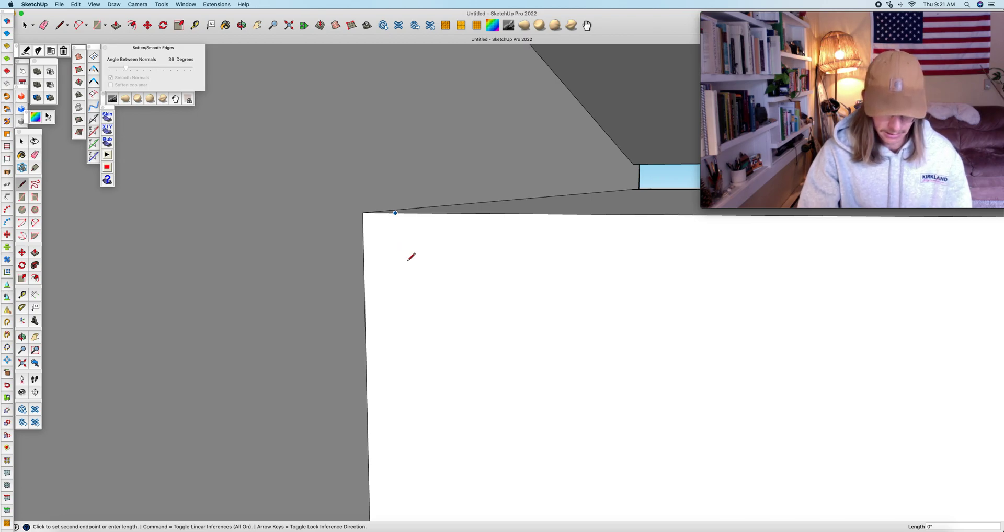
key(Escape)
- Draw a vertical line about 3' 5 13/16" up the lower block's side, just off the post, from its bottom edge to the gap
scroll(408, 261, down, 8)
scroll(409, 256, down, 10)
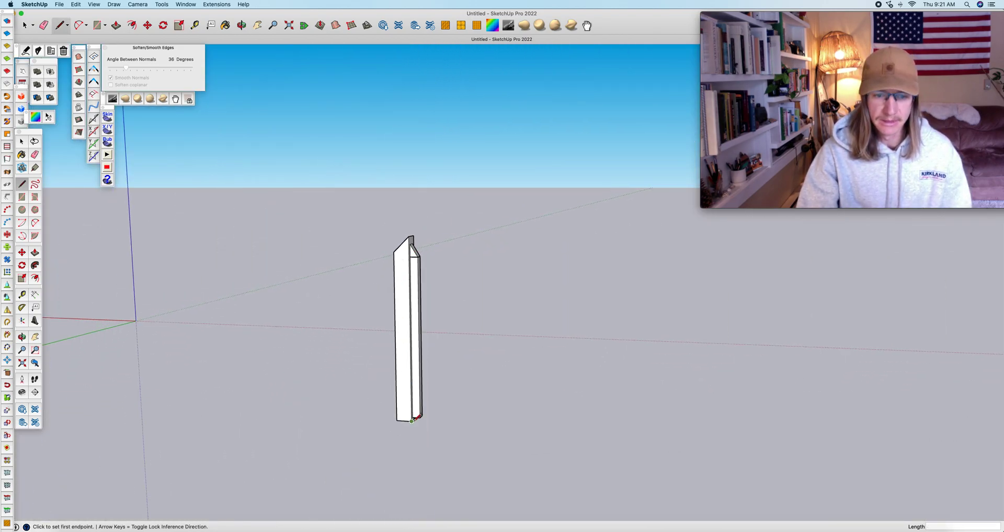
scroll(417, 417, up, 8)
scroll(366, 411, up, 5)
click(356, 421)
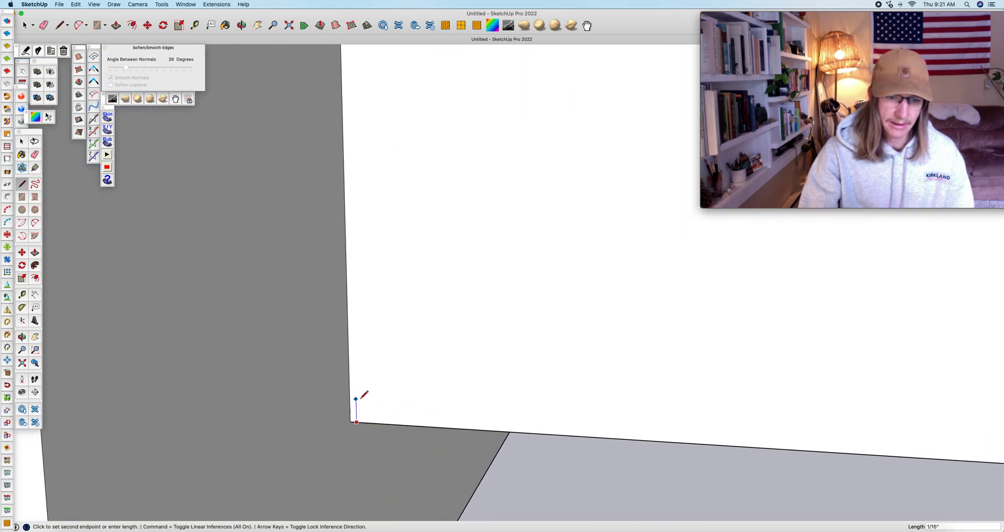
scroll(355, 412, down, 8)
scroll(389, 240, down, 3)
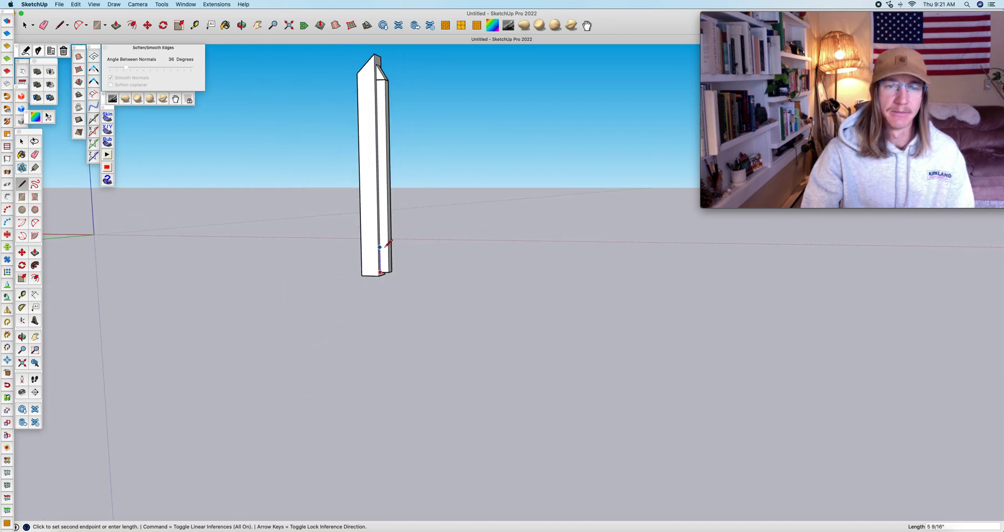
key(h)
drag(391, 254, 412, 394)
scroll(399, 214, up, 4)
scroll(399, 213, up, 6)
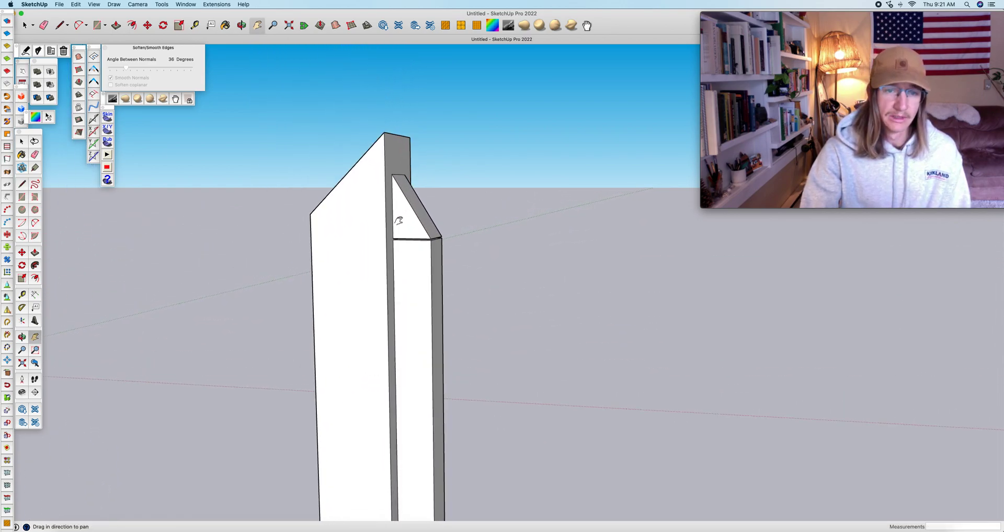
key(Escape)
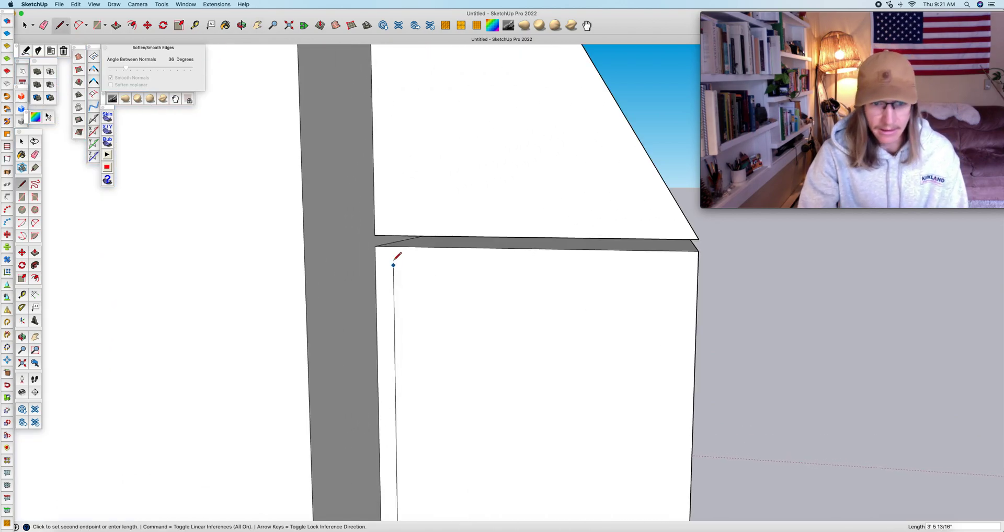
key(Escape)
- Draw a 2" line across the lower block's top face, parallel to the post, from the vertical line's end to the opposite side
key(o)
mouse_move(464, 262)
mouse_down()
mouse_move(444, 260)
mouse_move(439, 244)
mouse_move(549, 263)
mouse_move(287, 259)
mouse_move(726, 255)
mouse_move(580, 264)
mouse_move(409, 241)
mouse_move(560, 252)
mouse_move(370, 249)
mouse_up()
key(l)
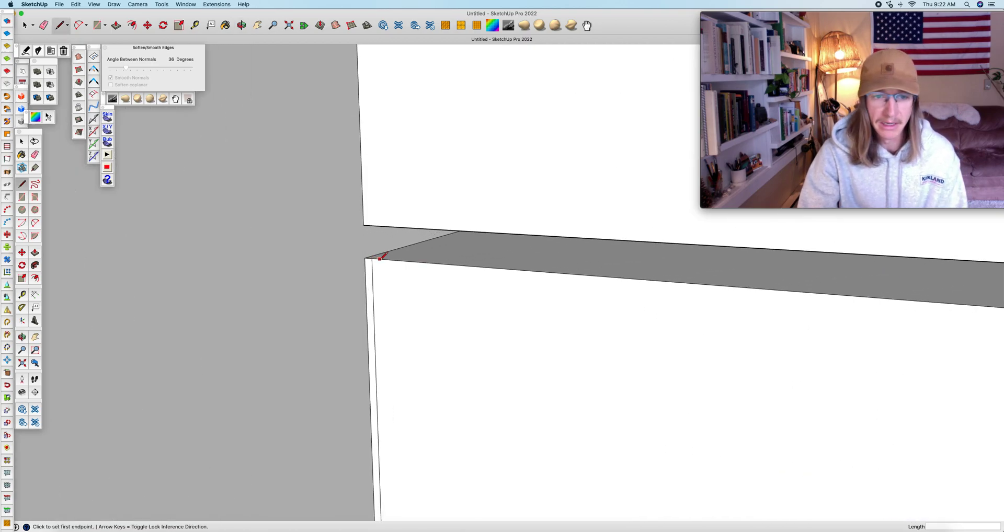
click(372, 257)
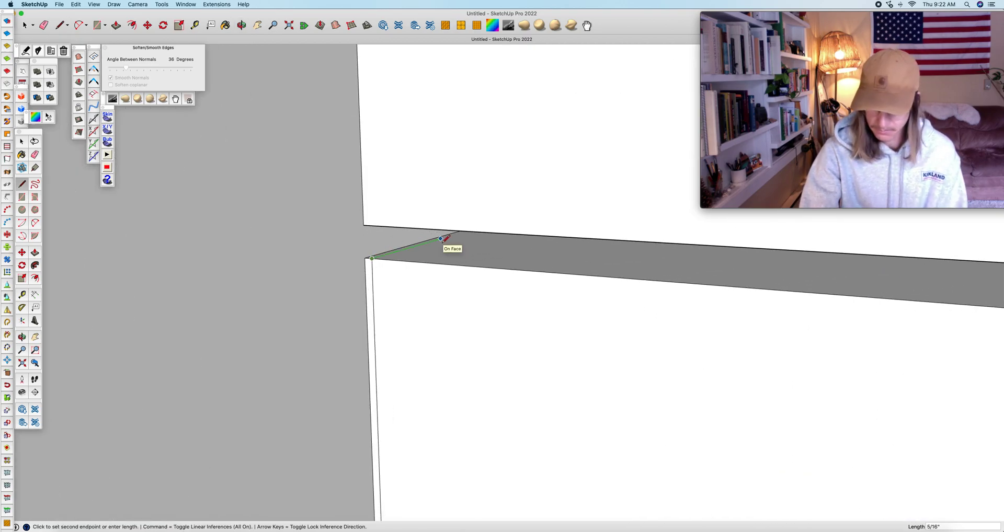
key(o)
drag(634, 246, 596, 301)
scroll(596, 301, up, 3)
key(l)
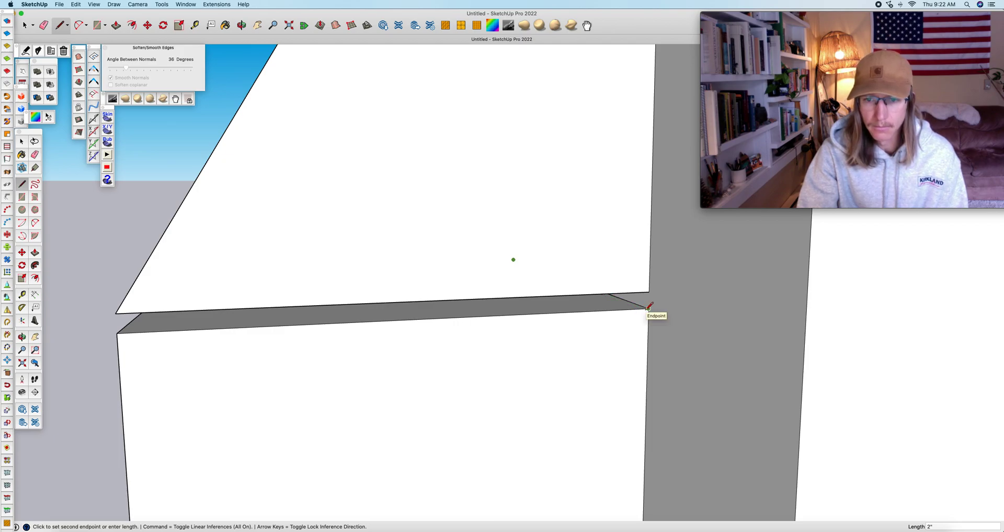
scroll(649, 305, up, 5)
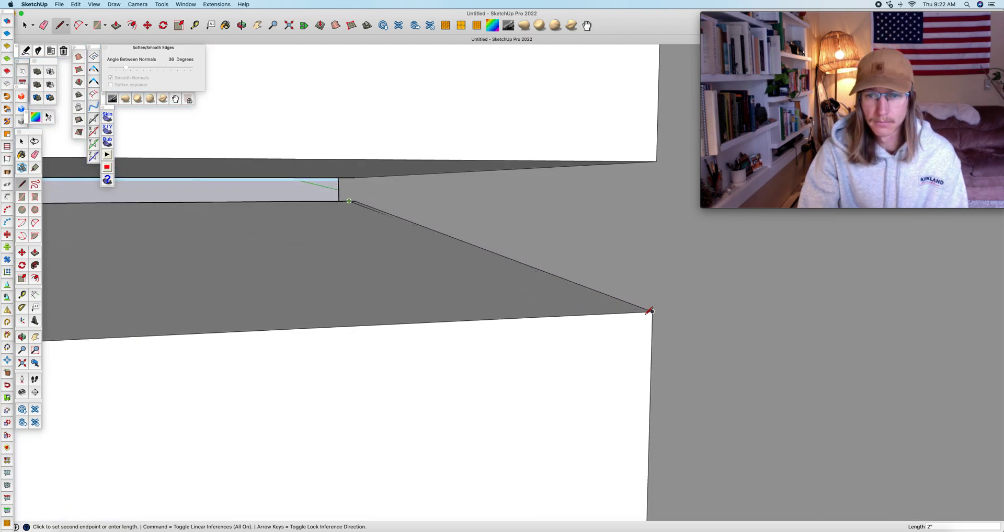
scroll(651, 311, up, 2)
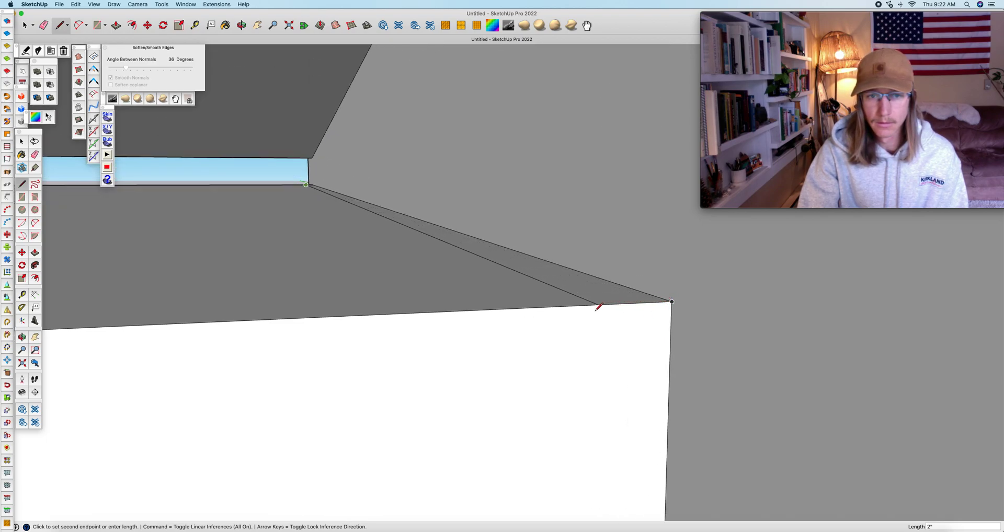
scroll(665, 301, up, 3)
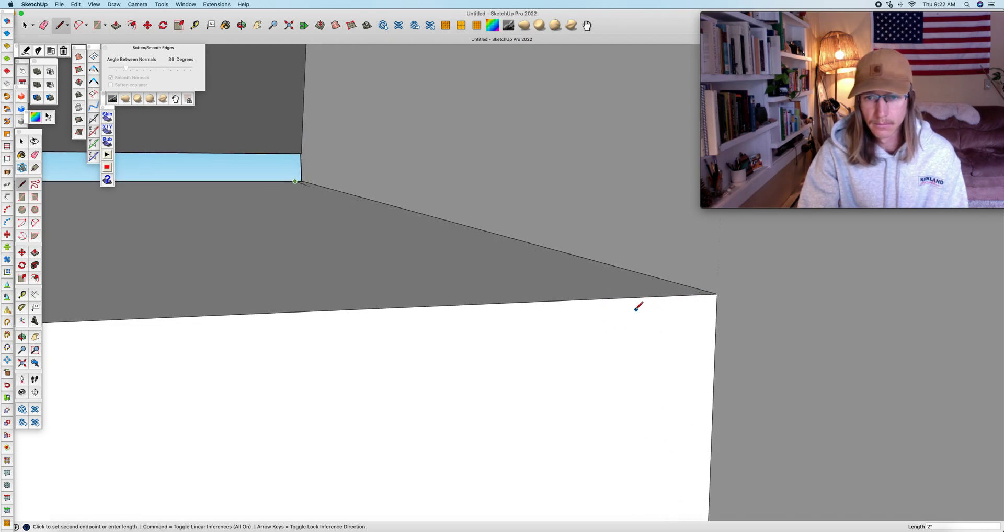
scroll(704, 298, up, 3)
scroll(704, 297, down, 5)
click(697, 298)
- Draw a matching vertical line about 3' 5 15/16" on the lower block's opposite side, from its bottom edge up to the 2" line
scroll(668, 309, down, 10)
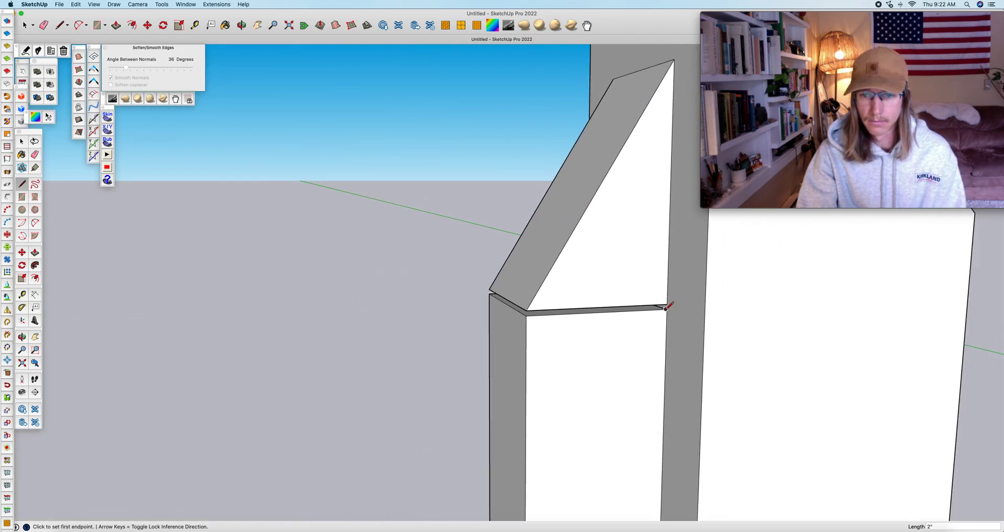
scroll(662, 417, up, 8)
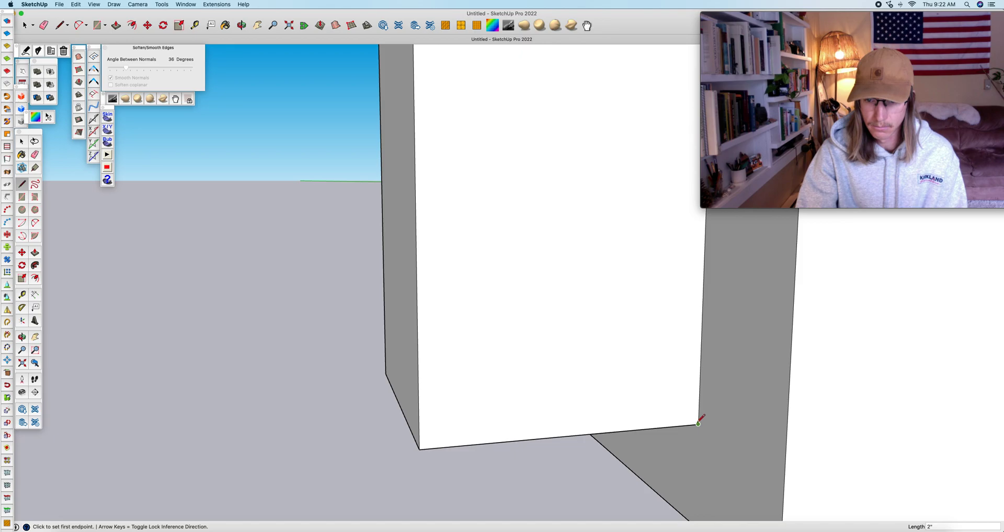
scroll(693, 422, up, 3)
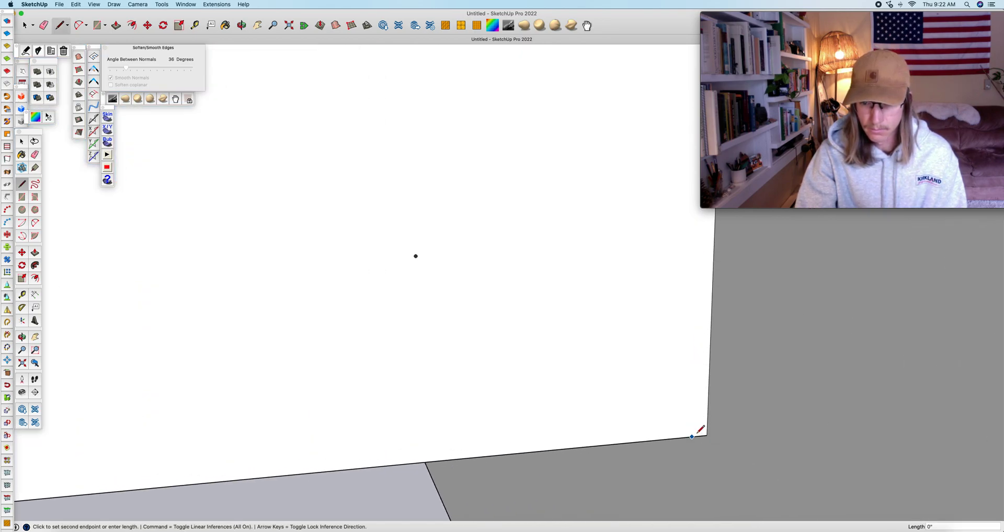
click(692, 436)
middle_drag(654, 467, 647, 304)
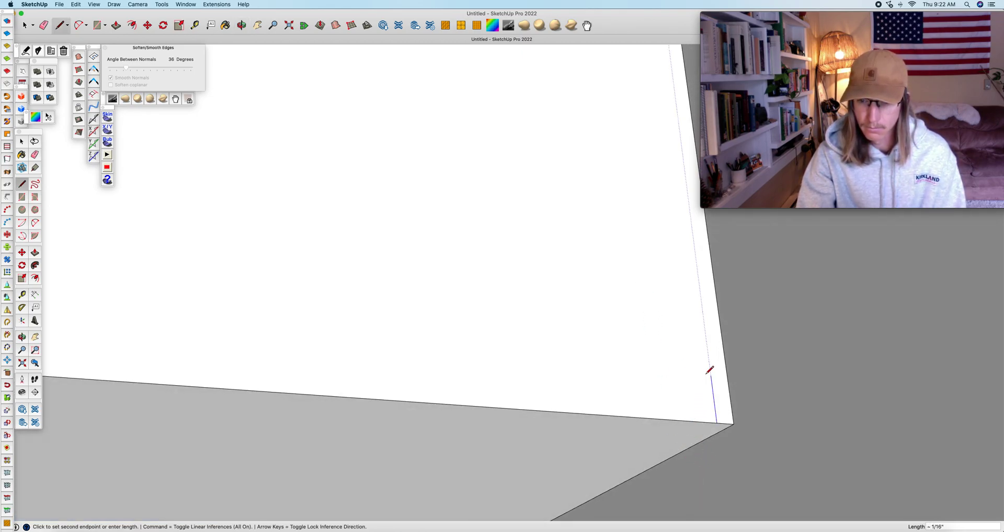
scroll(711, 359, down, 10)
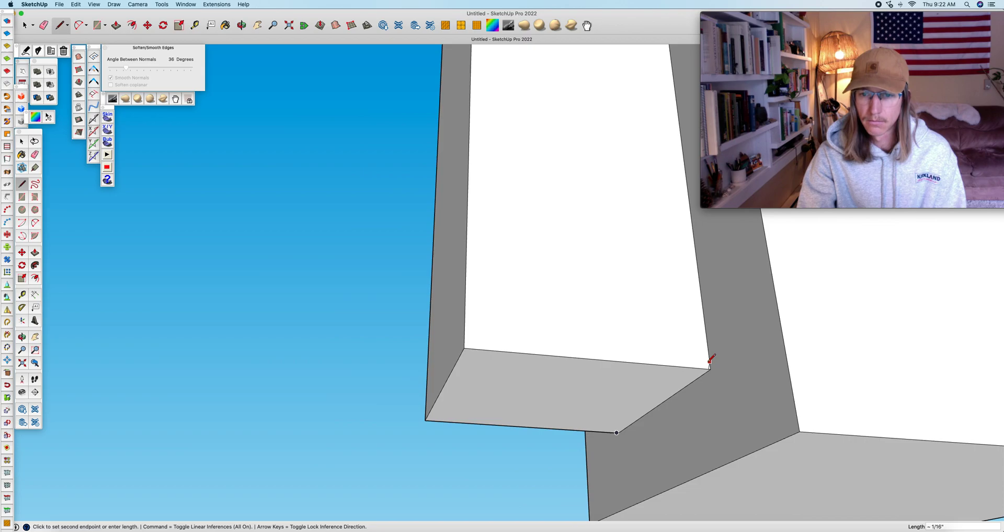
scroll(694, 257, down, 5)
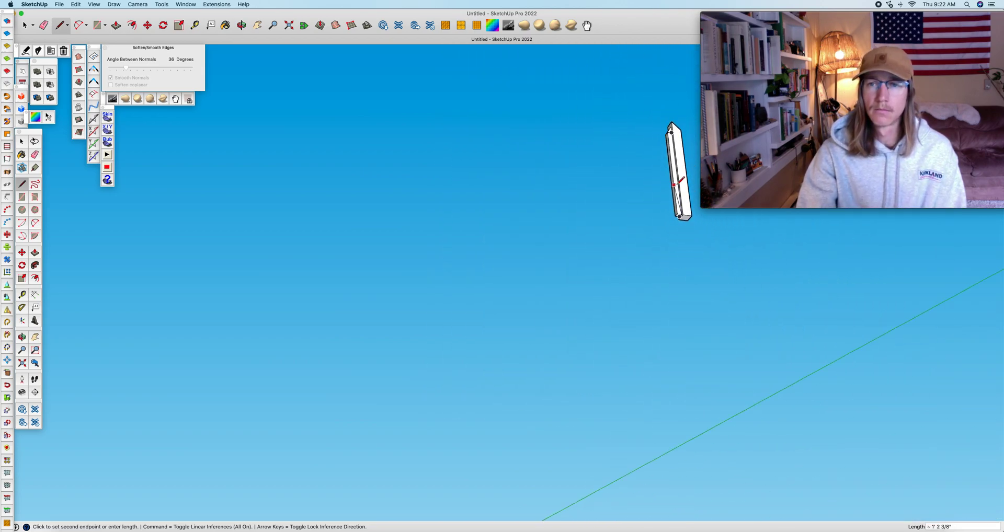
scroll(680, 167, up, 8)
scroll(684, 169, up, 10)
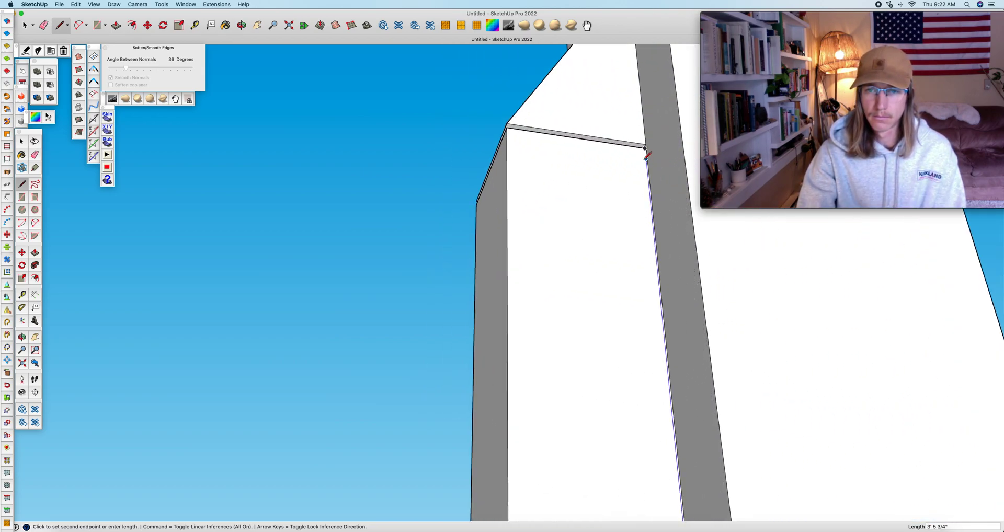
click(658, 107)
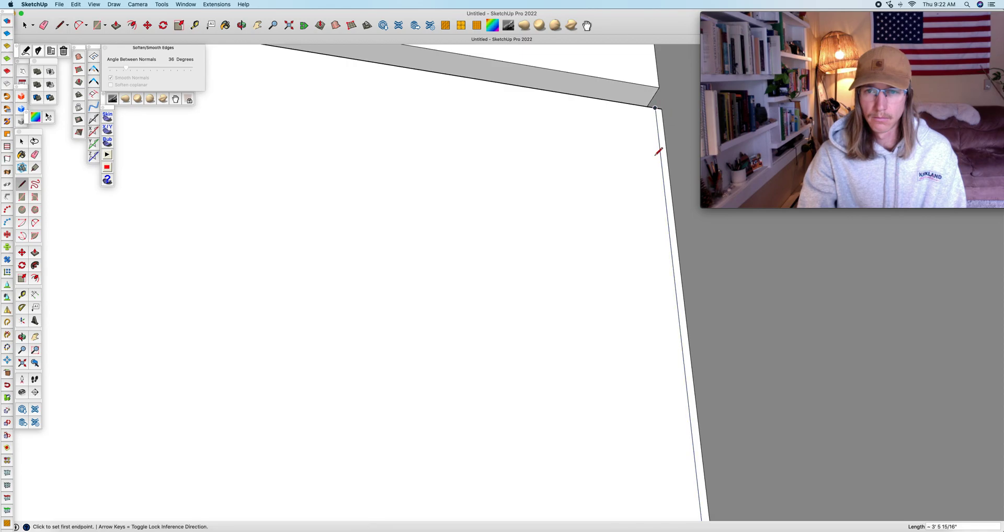
- Draw a 2" line across the lower block's underside, joining the bottom ends of the two vertical lines beside the post
scroll(658, 151, down, 5)
scroll(652, 297, down, 3)
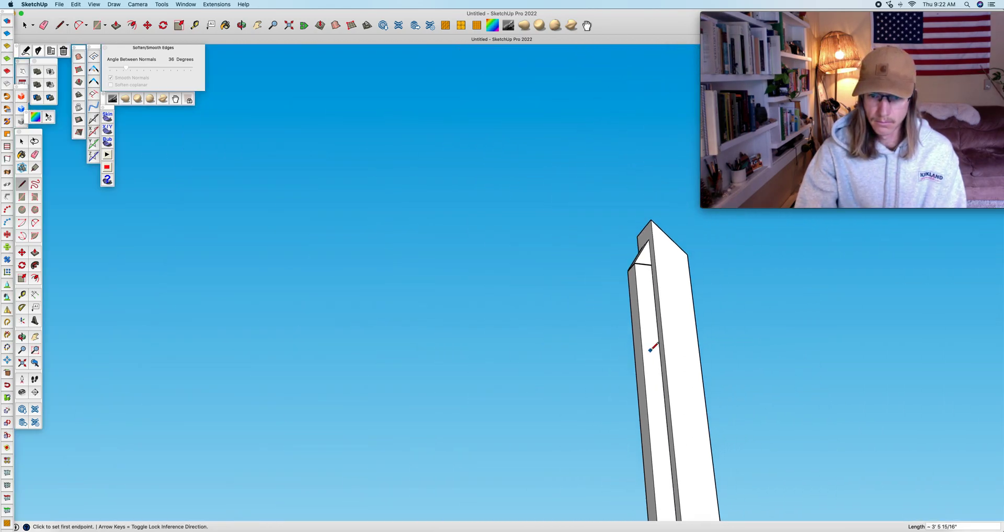
scroll(660, 473, down, 6)
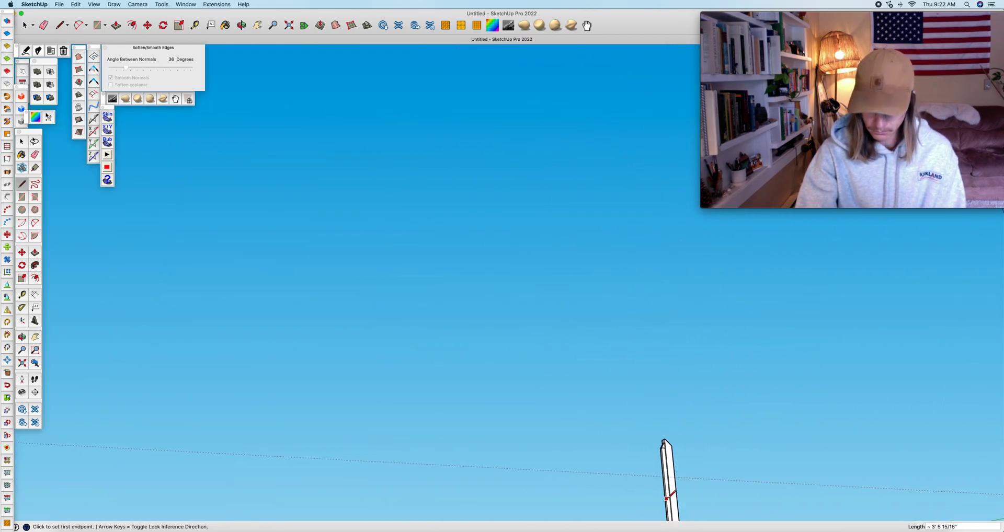
key(h)
drag(665, 494, 680, 385)
scroll(675, 407, up, 7)
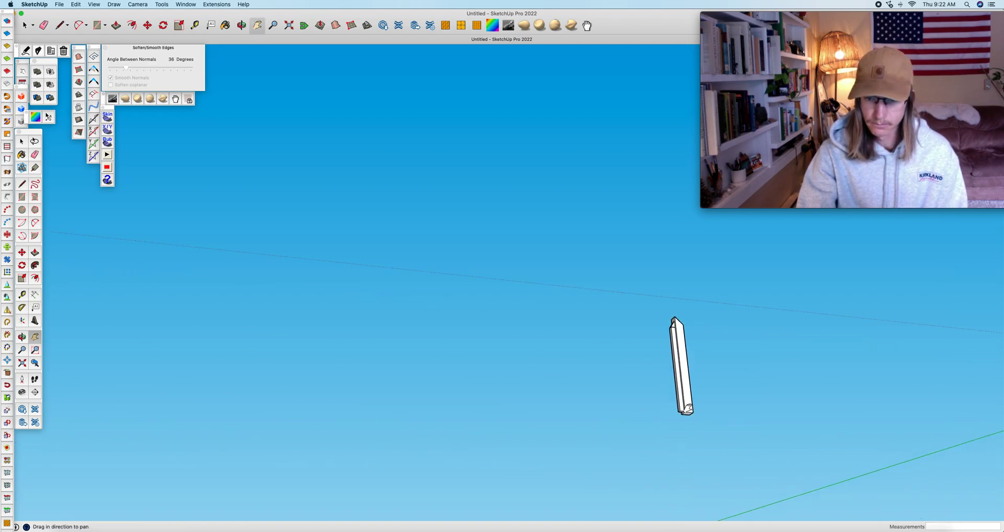
drag(658, 432, 692, 371)
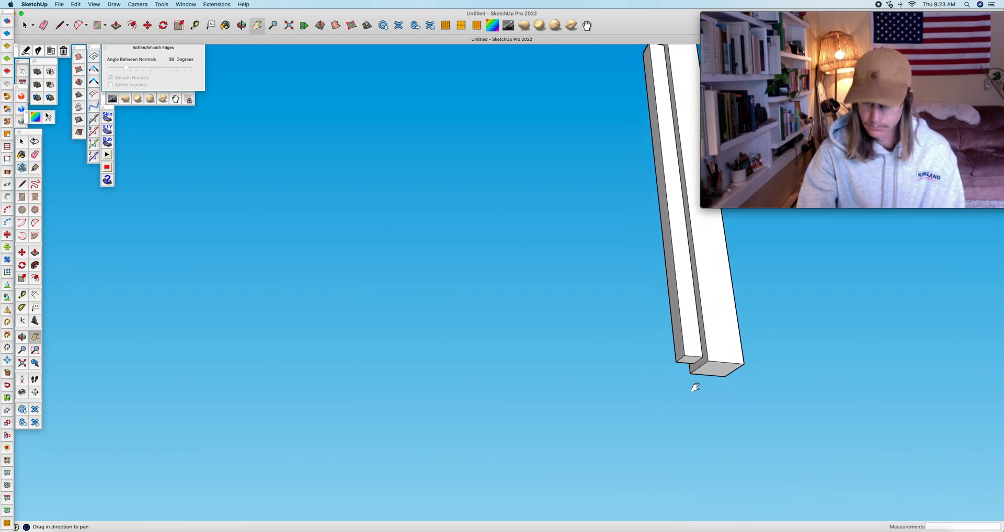
scroll(695, 387, up, 4)
scroll(718, 277, up, 6)
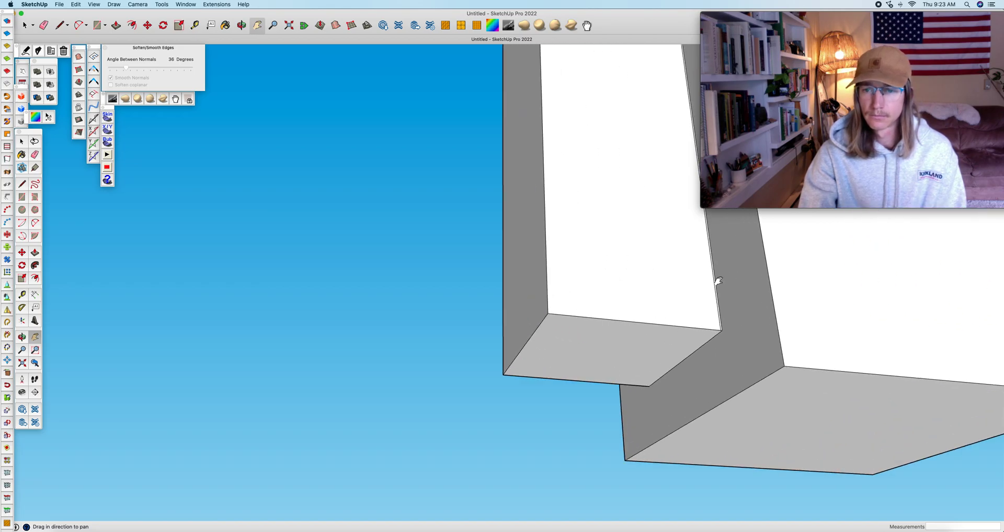
key(l)
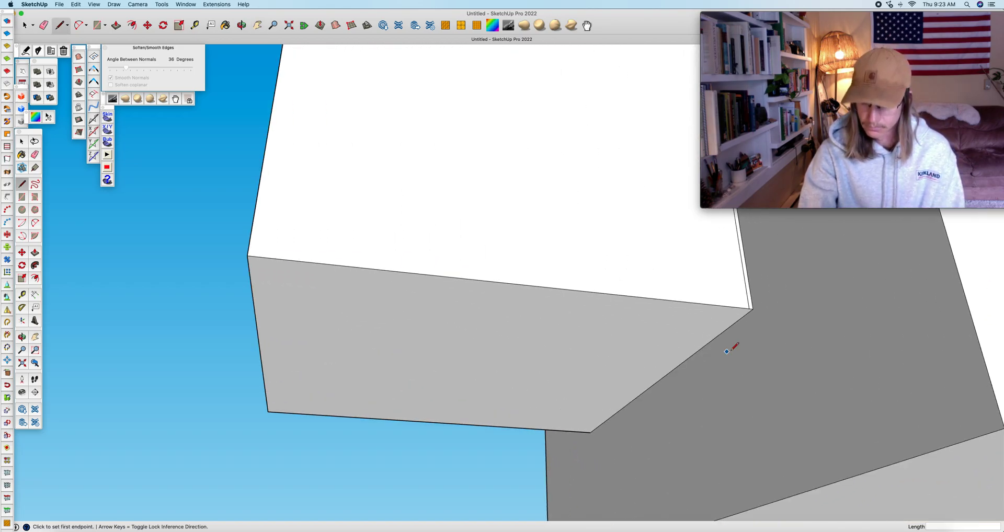
click(749, 308)
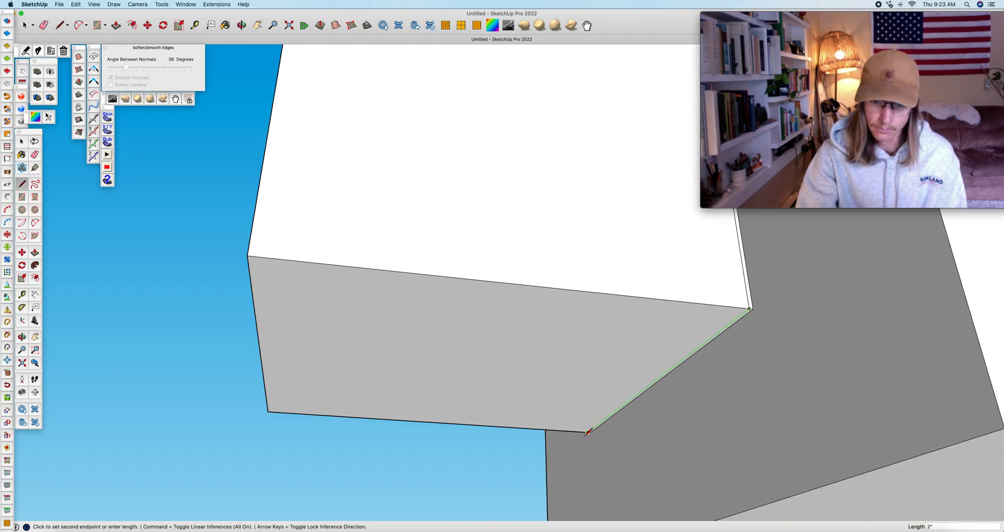
click(588, 431)
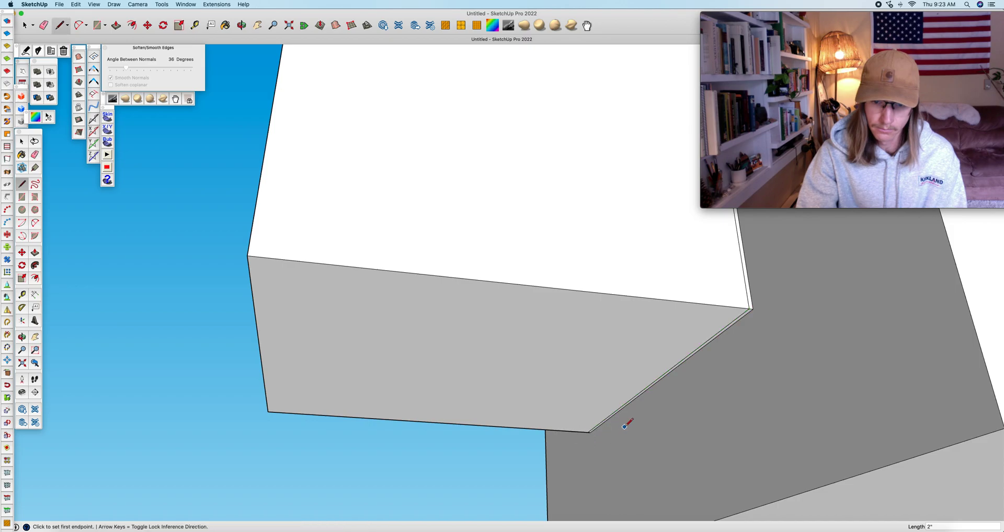
- Erase the thin strip's outer edges against the post at the lower block's side and underside to open a narrow gap
key(e)
click(754, 308)
click(755, 307)
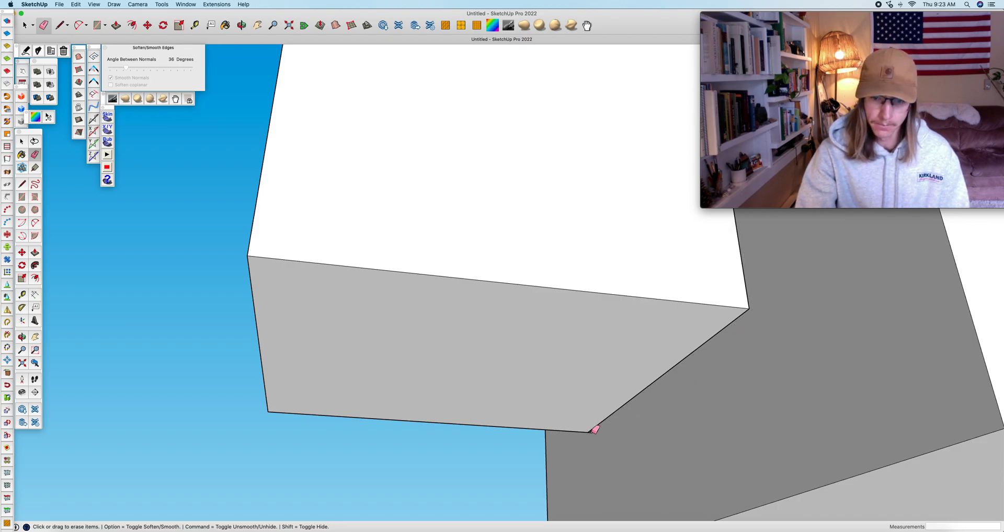
scroll(594, 430, up, 4)
click(561, 451)
click(572, 441)
mouse_move(570, 455)
middle_down()
mouse_move(444, 460)
mouse_move(385, 428)
mouse_move(405, 401)
mouse_move(636, 441)
middle_up()
mouse_move(316, 350)
middle_down()
mouse_move(452, 389)
mouse_move(421, 403)
mouse_move(365, 351)
mouse_move(419, 352)
mouse_move(329, 409)
mouse_move(319, 345)
middle_up()
scroll(319, 346, down, 10)
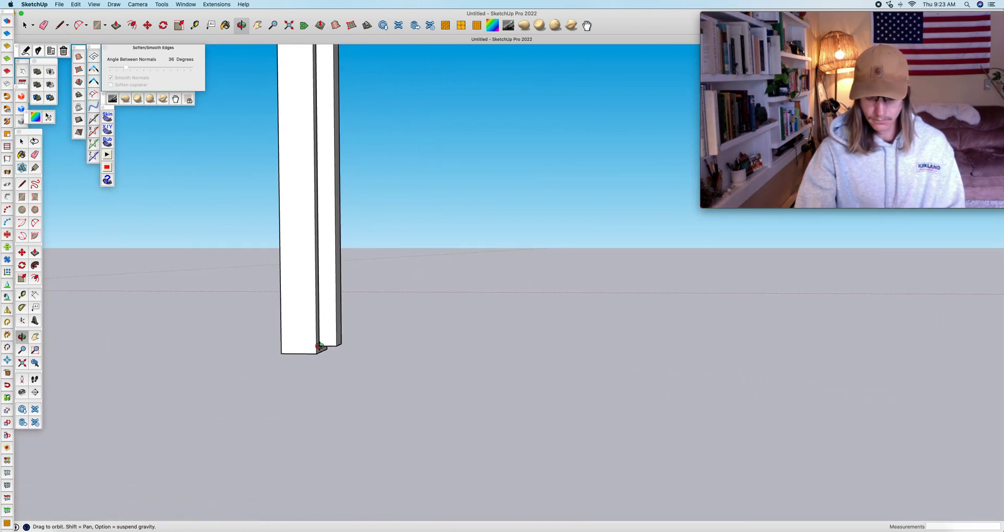
- Erase the leftover edge segment protruding past the lower block in the gap beneath the sloped piece
key(h)
drag(325, 171, 374, 313)
scroll(369, 270, up, 8)
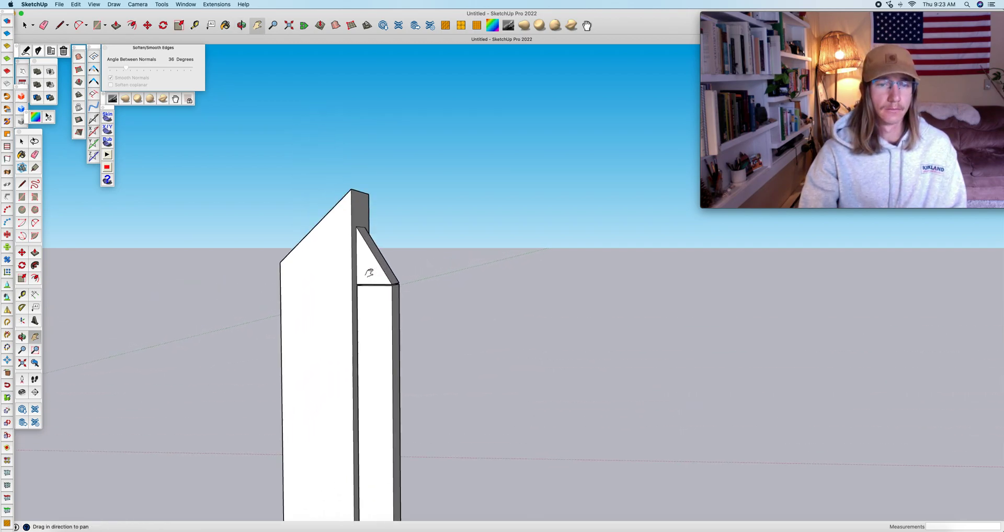
scroll(442, 256, up, 8)
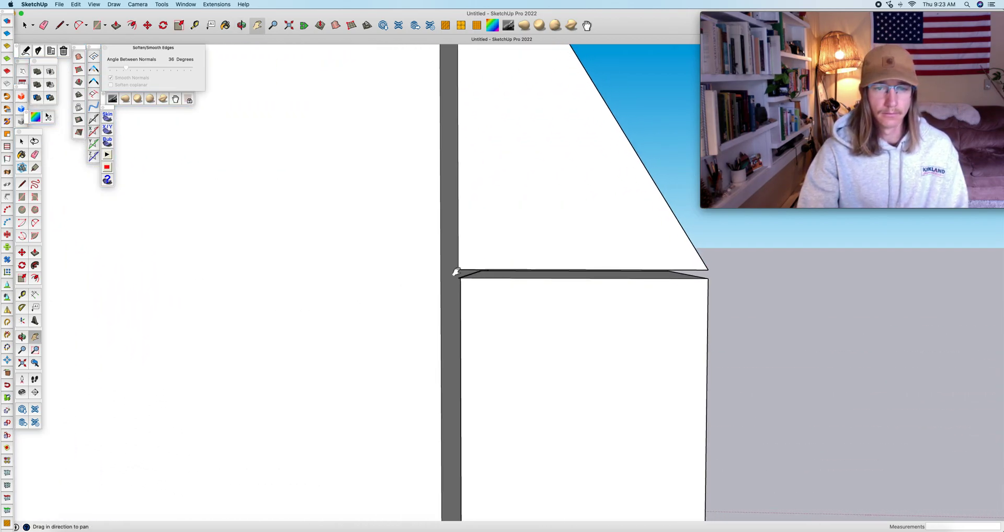
scroll(460, 272, up, 3)
key(e)
drag(481, 306, 470, 299)
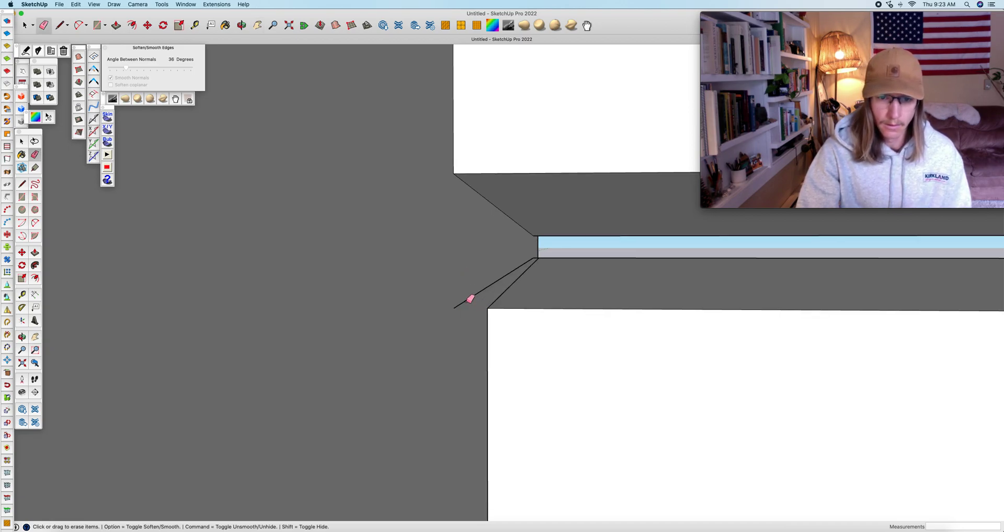
scroll(538, 254, up, 5)
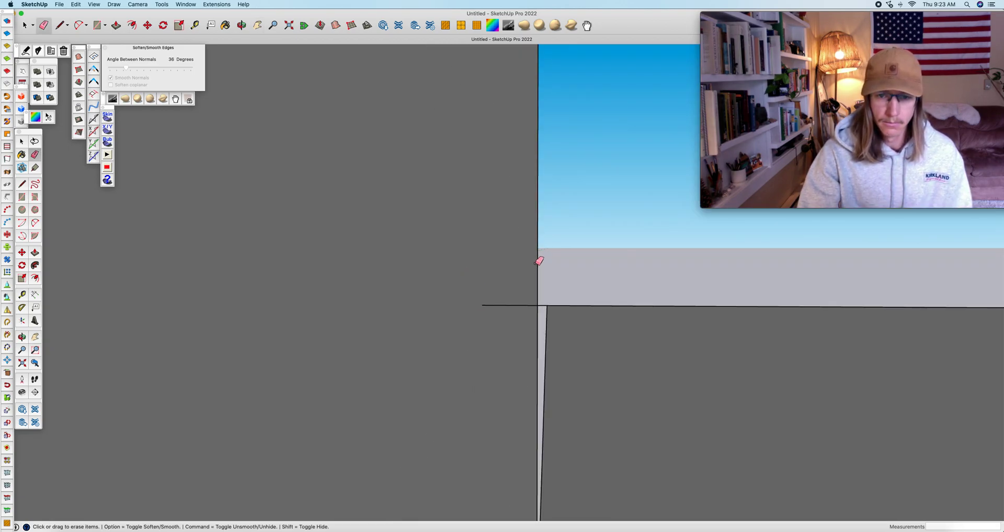
scroll(524, 303, down, 5)
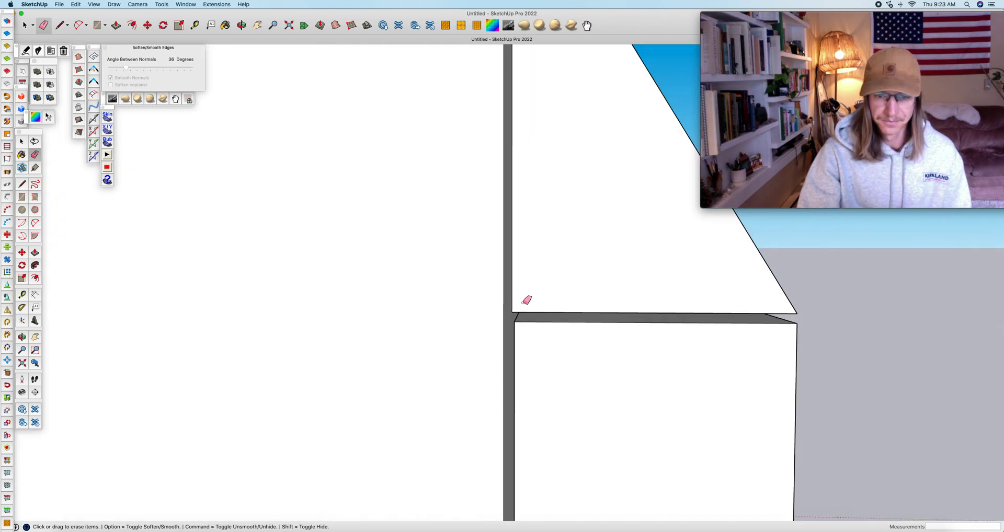
scroll(526, 300, down, 5)
- Examine the narrow gaps separating the lower block from the sloped piece and the post, from the top and the base
middle_drag(558, 311, 619, 315)
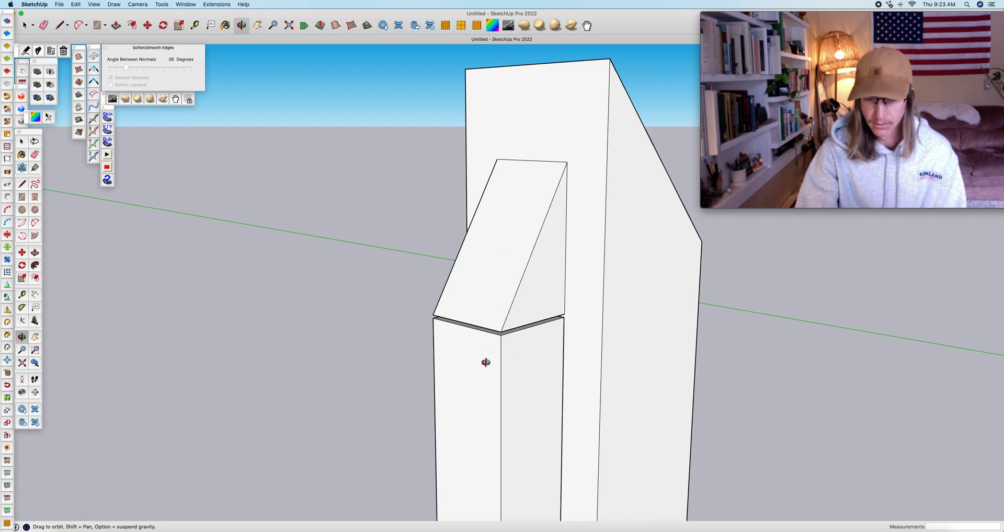
drag(493, 376, 498, 368)
scroll(497, 369, down, 10)
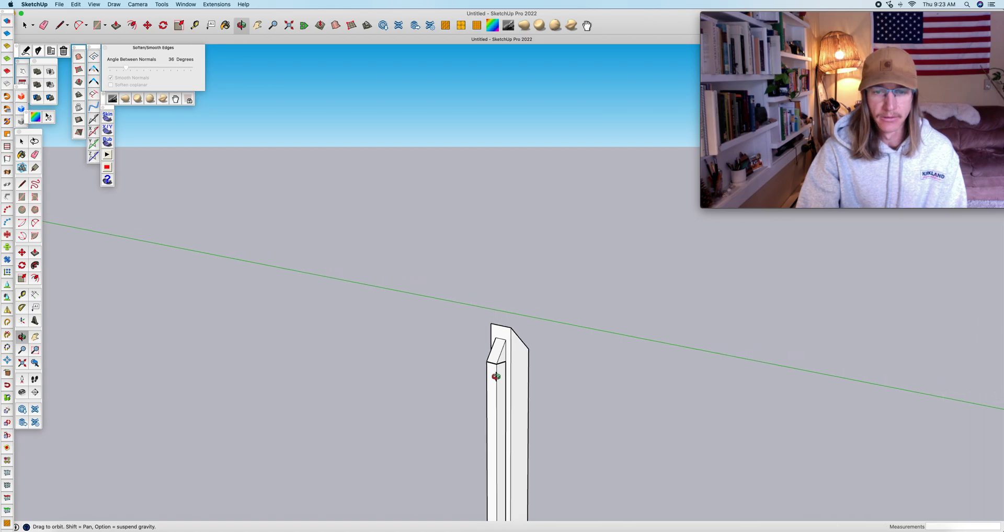
scroll(496, 452, up, 10)
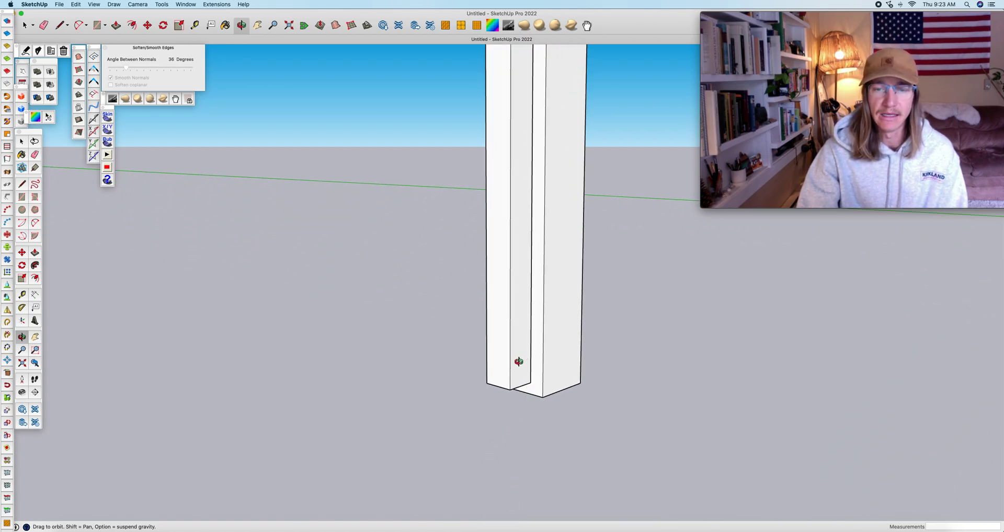
scroll(519, 361, up, 3)
drag(571, 387, 330, 362)
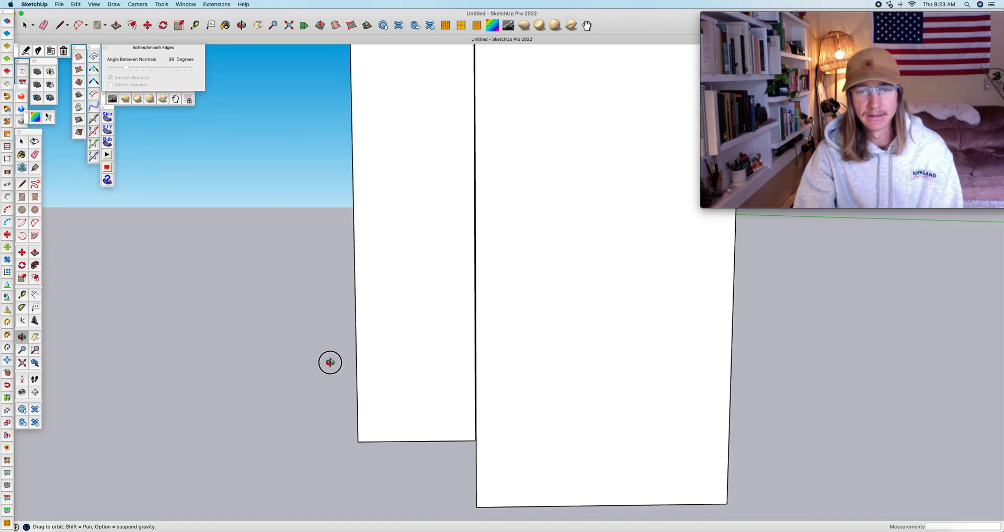
scroll(466, 297, up, 5)
drag(466, 295, 515, 274)
scroll(503, 319, down, 6)
scroll(493, 383, up, 8)
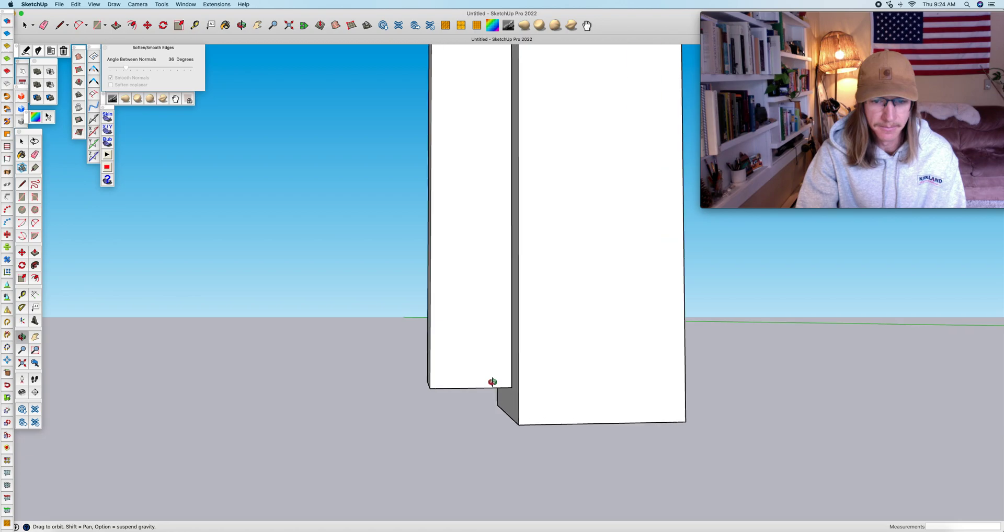
drag(567, 409, 508, 374)
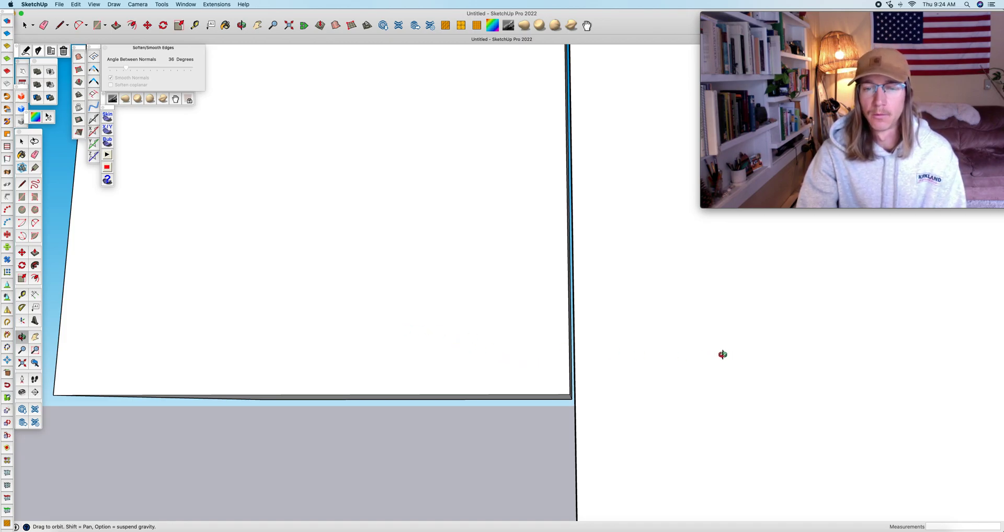
drag(424, 386, 620, 431)
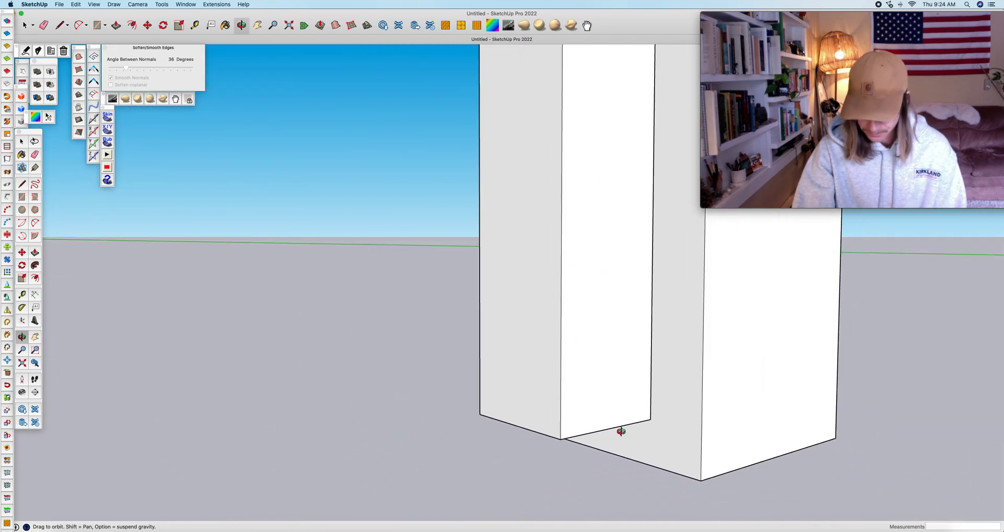
- Move one of the lower block's bottom side edges about 2 7/16" outward along the green axis
key(m)
click(612, 425)
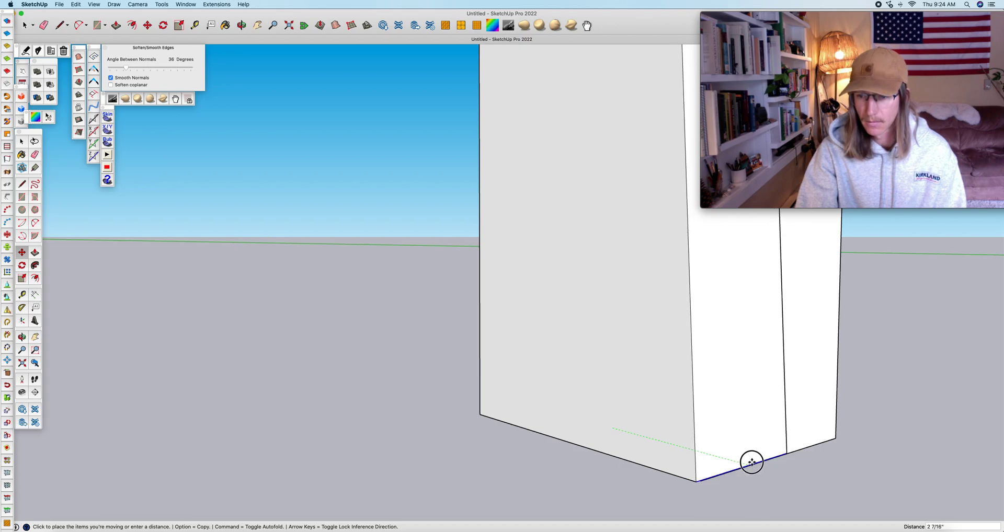
click(753, 463)
- Move the lower block's opposite bottom side edge about 2 1/2" outward along the green axis to flare the base on both sides
key(o)
drag(600, 451, 712, 443)
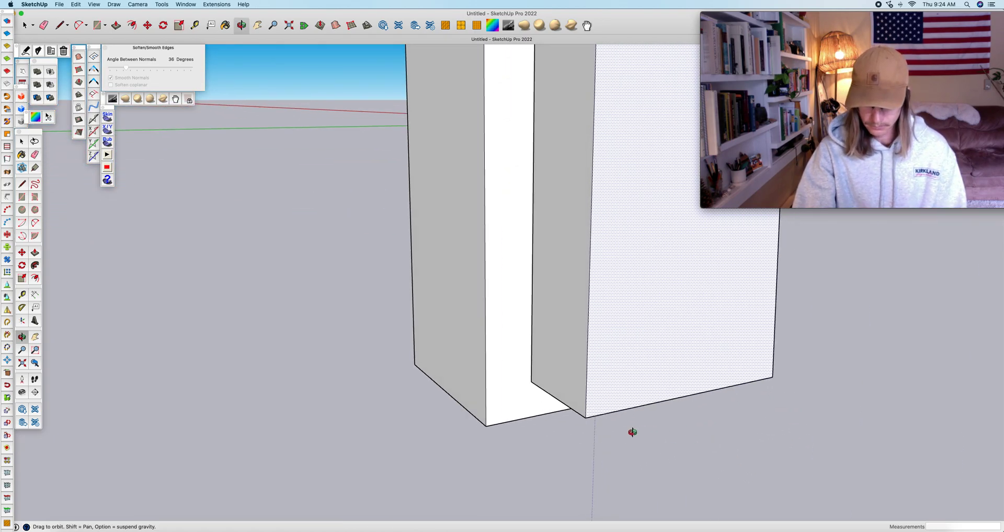
key(m)
click(557, 399)
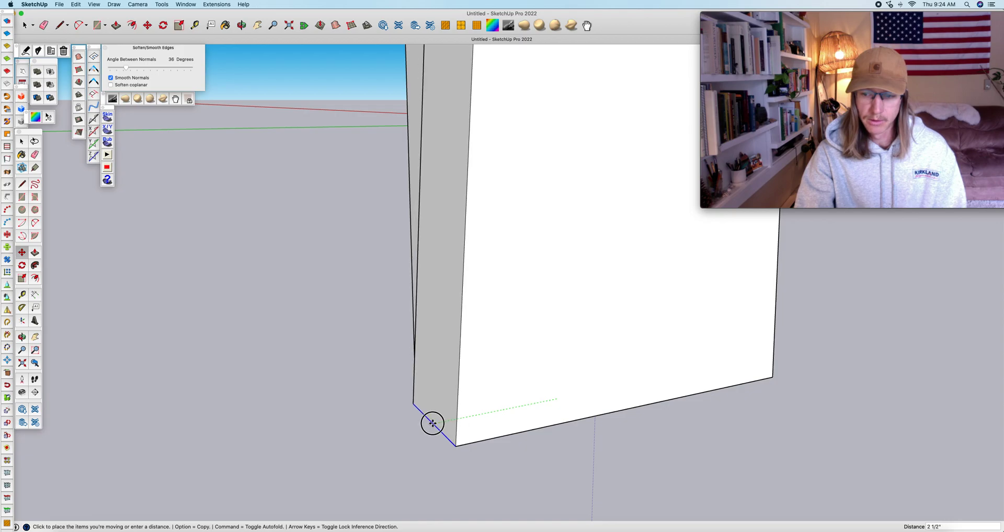
click(436, 415)
- Paint the flared lower block's front face with a pale yellow colour at 49% opacity
middle_drag(473, 362, 385, 369)
drag(385, 370, 381, 370)
scroll(511, 354, down, 10)
drag(513, 346, 457, 311)
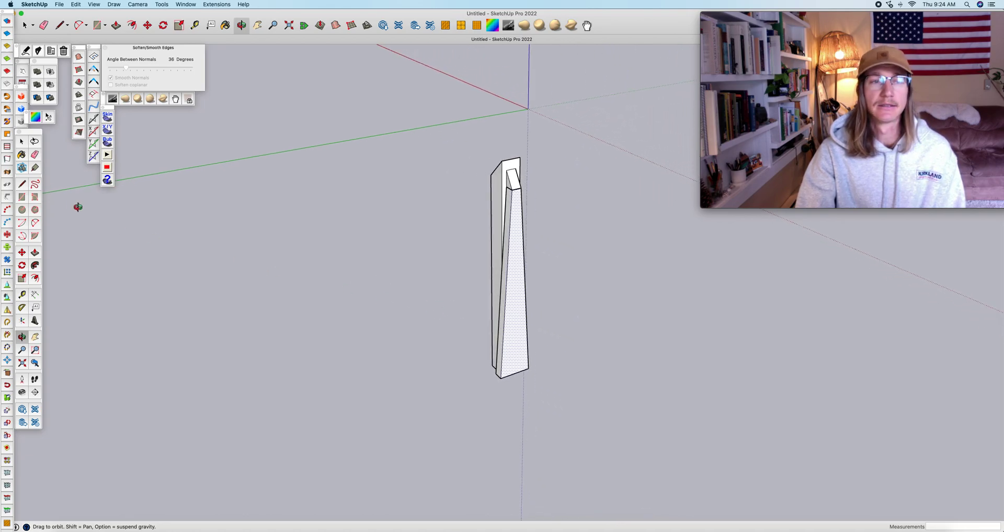
key(b)
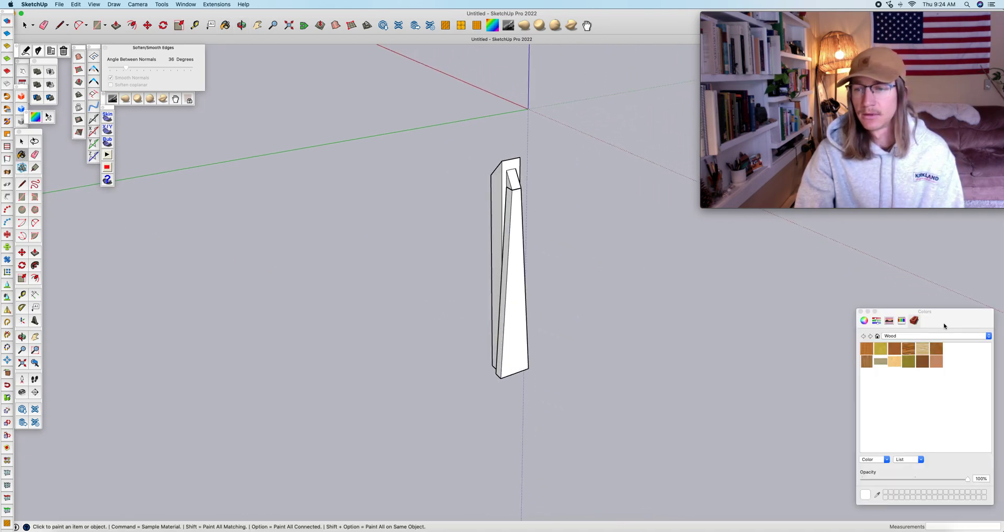
click(864, 322)
click(935, 377)
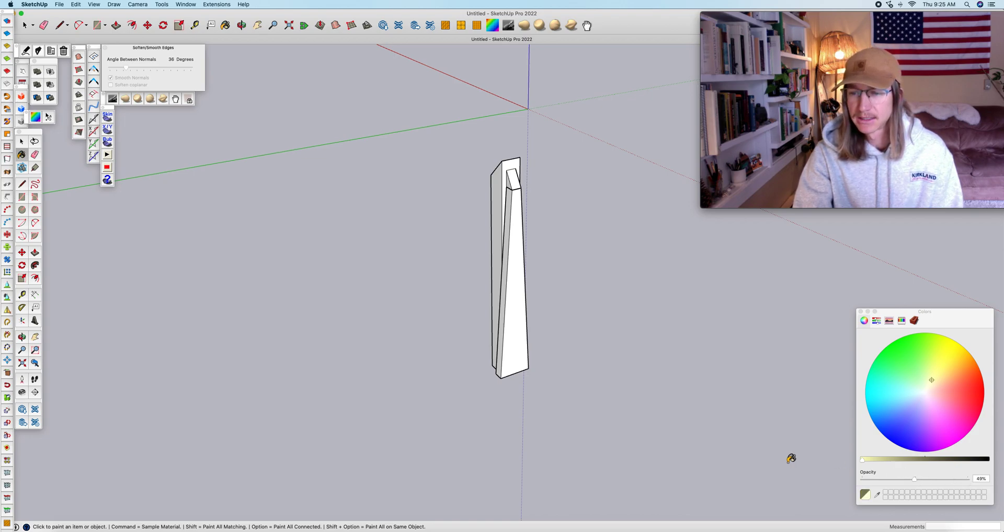
click(520, 335)
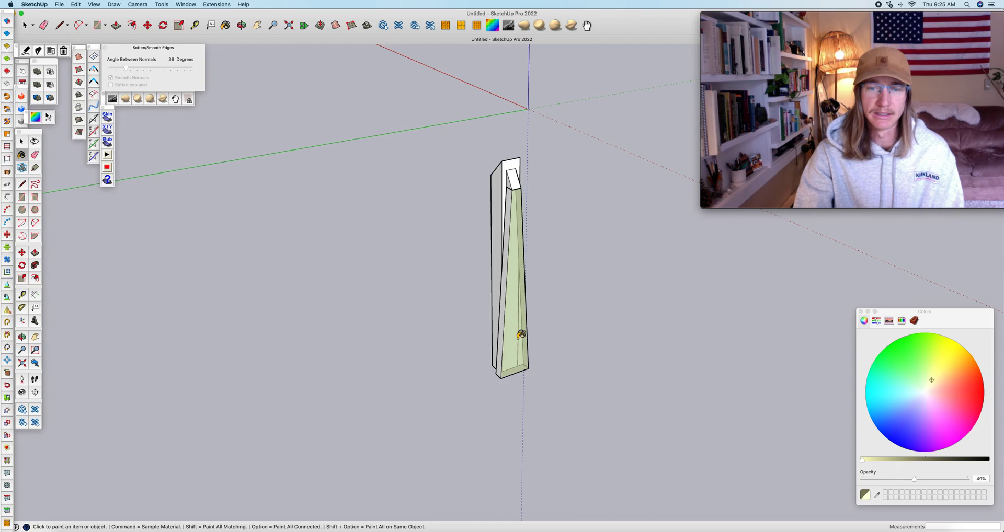
- Paint the flared block's two side faces and its back face with the same translucent yellow
scroll(520, 334, up, 5)
scroll(542, 378, up, 5)
scroll(542, 380, down, 3)
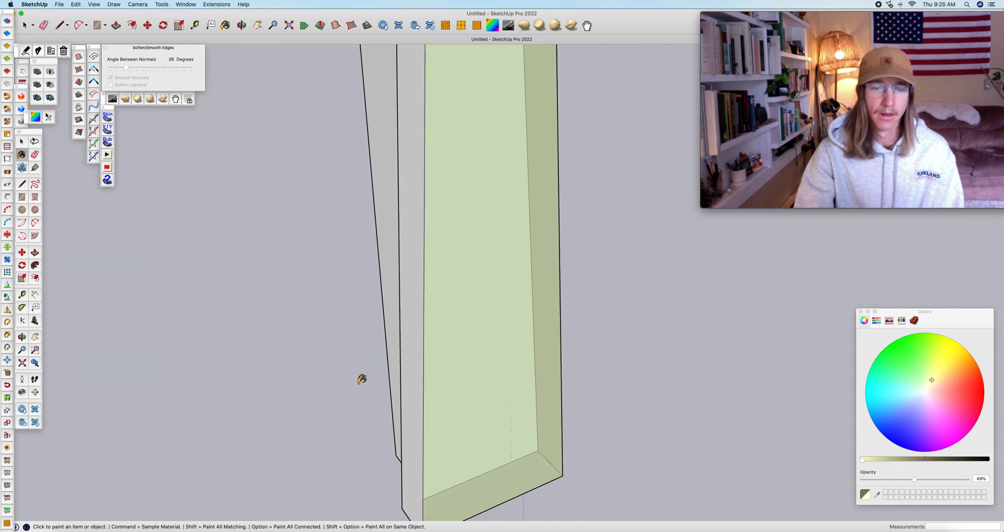
click(410, 372)
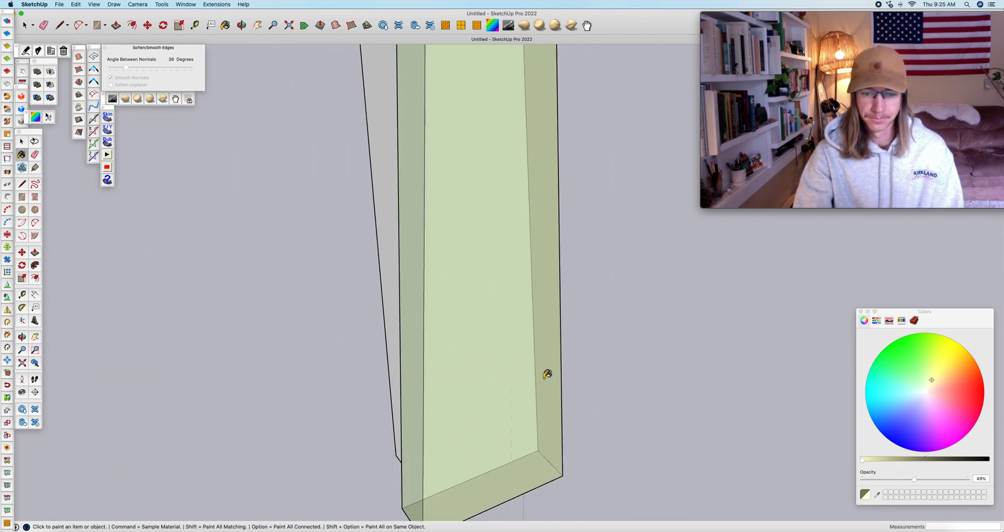
scroll(546, 375, up, 5)
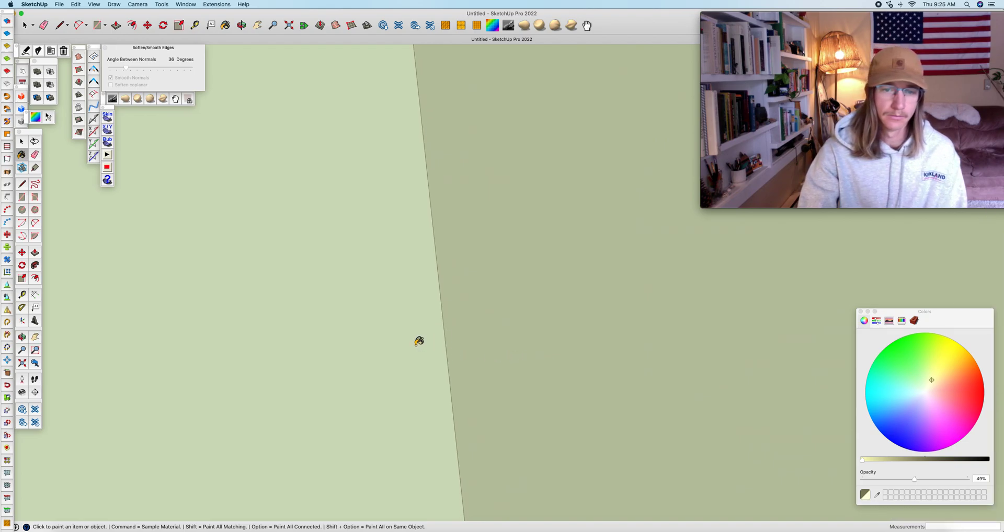
scroll(418, 342, up, 3)
click(424, 341)
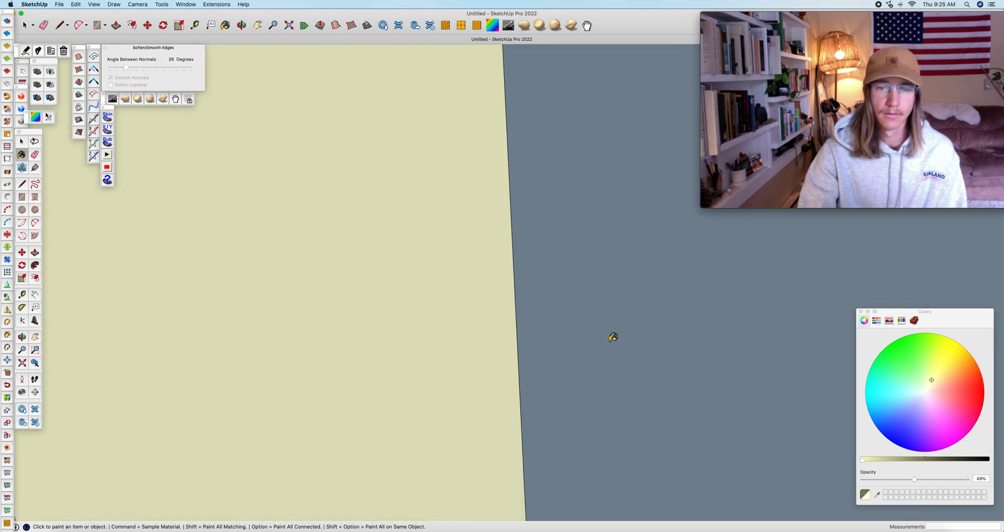
click(613, 338)
scroll(601, 363, down, 8)
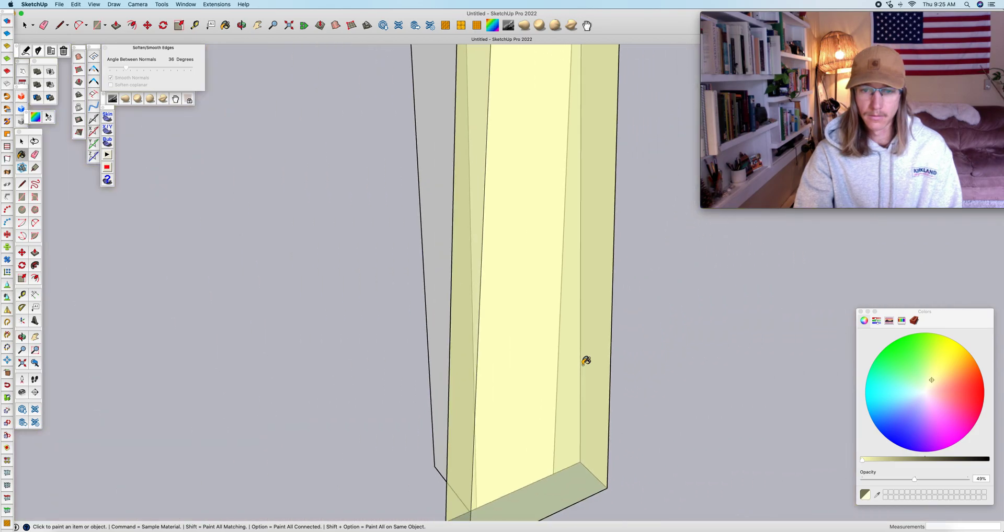
- Paint the flared block's underside with the same translucent yellow
key(o)
drag(690, 393, 572, 247)
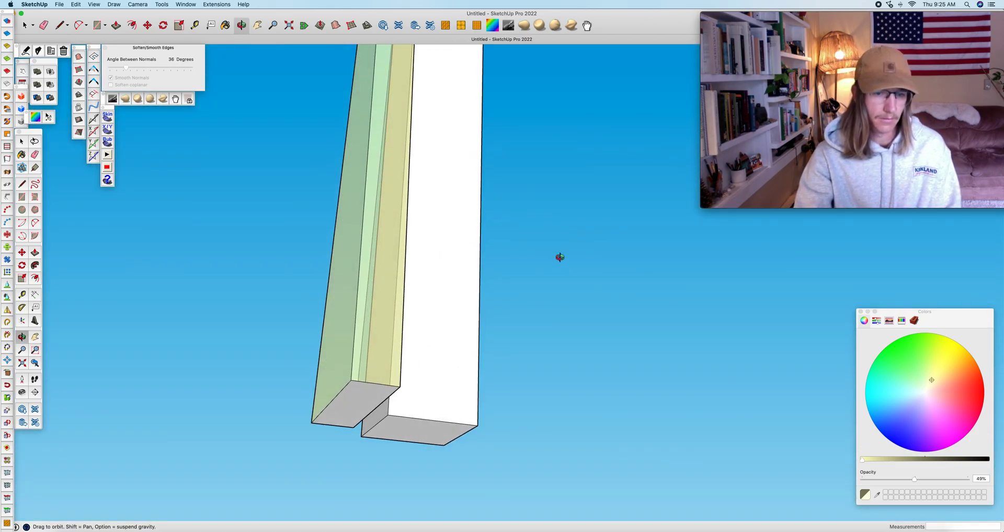
click(22, 154)
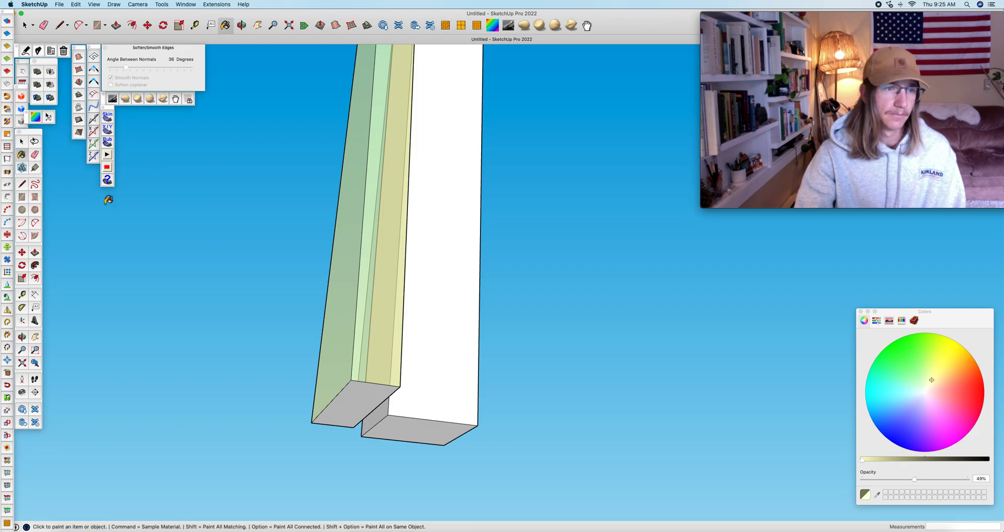
click(350, 392)
- Hide the painted block's long front corner edge and the two long outer edges on either side of it
key(o)
mouse_move(387, 384)
mouse_down()
mouse_move(439, 403)
mouse_move(233, 363)
mouse_move(609, 423)
mouse_move(746, 416)
mouse_move(562, 363)
mouse_move(453, 282)
mouse_move(273, 369)
mouse_move(303, 397)
mouse_move(375, 351)
mouse_move(412, 341)
mouse_move(180, 364)
mouse_move(437, 315)
mouse_move(367, 374)
mouse_move(667, 400)
mouse_move(708, 384)
mouse_move(417, 380)
mouse_move(405, 277)
mouse_up()
scroll(410, 271, up, 10)
drag(429, 333, 524, 393)
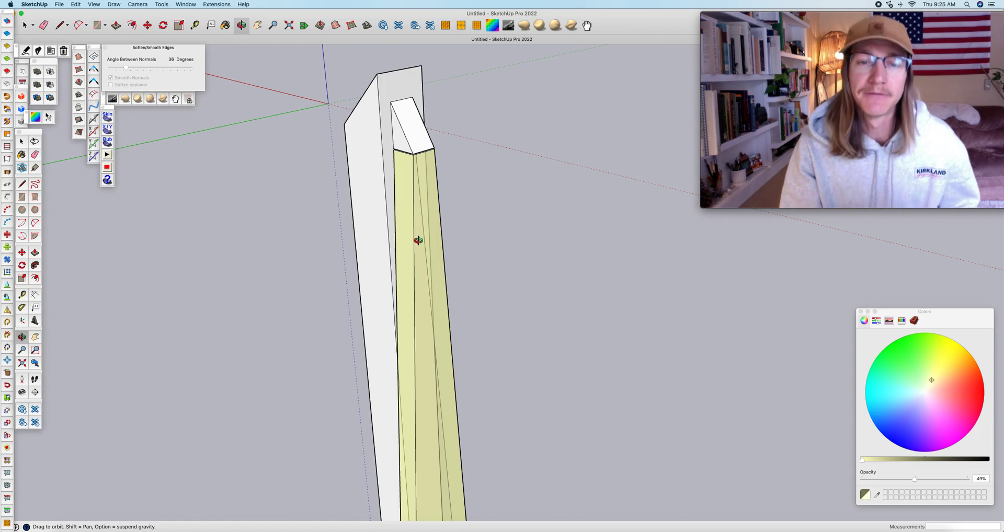
scroll(416, 214, up, 1)
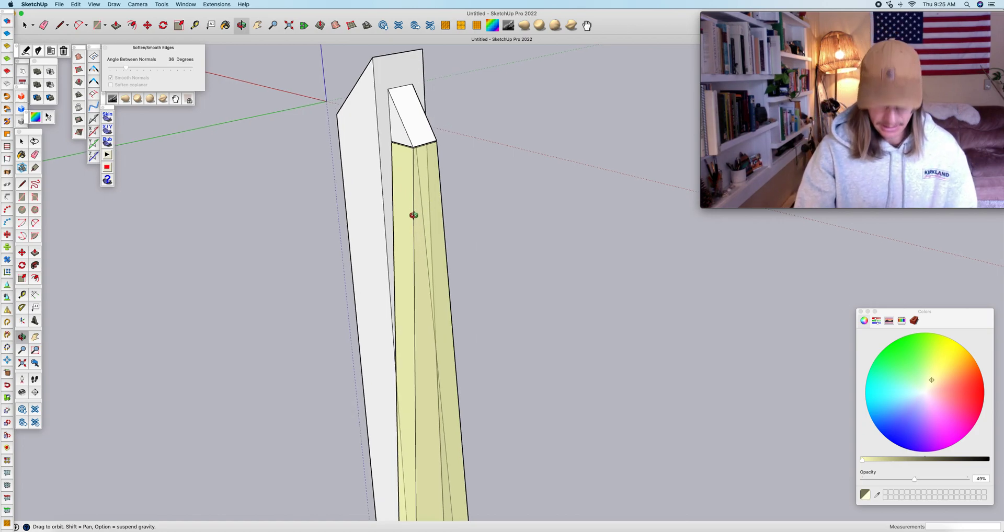
key(space)
scroll(411, 194, up, 3)
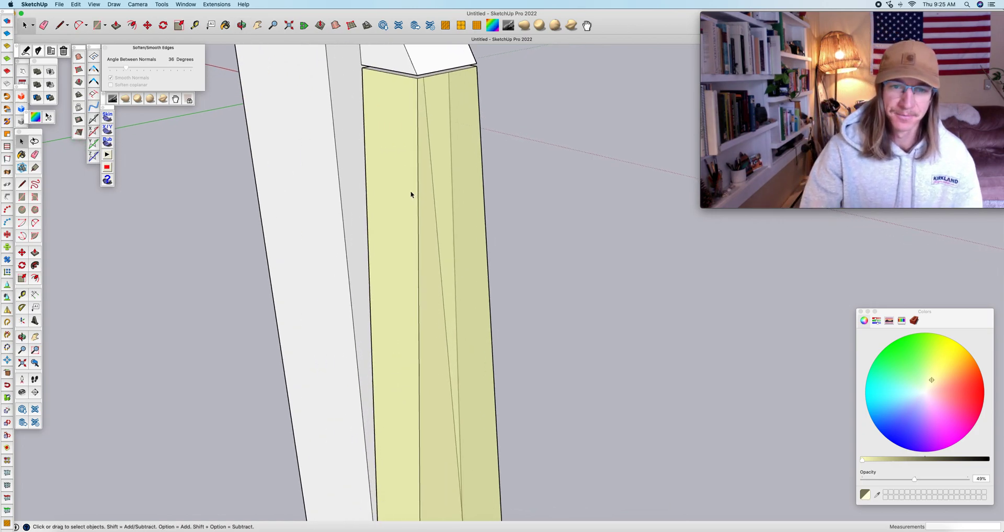
right_click(418, 218)
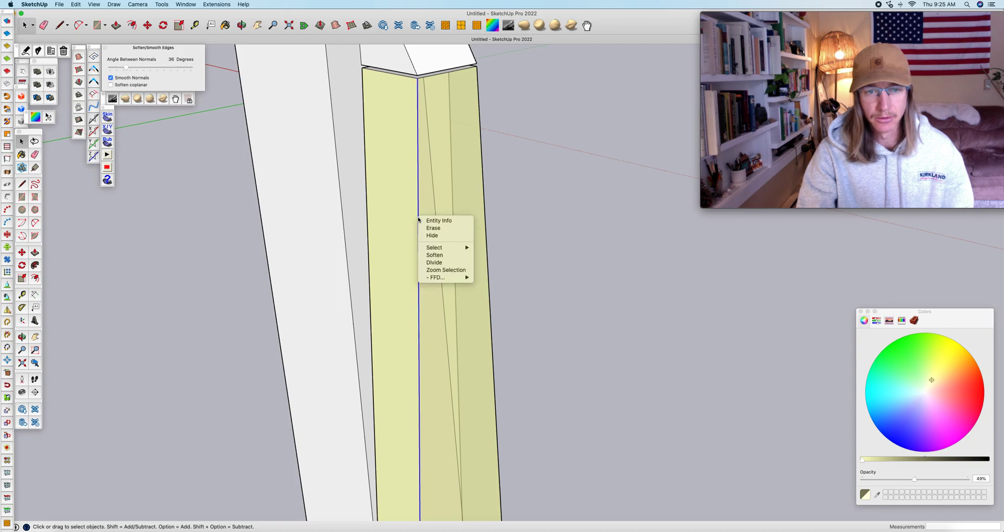
click(437, 236)
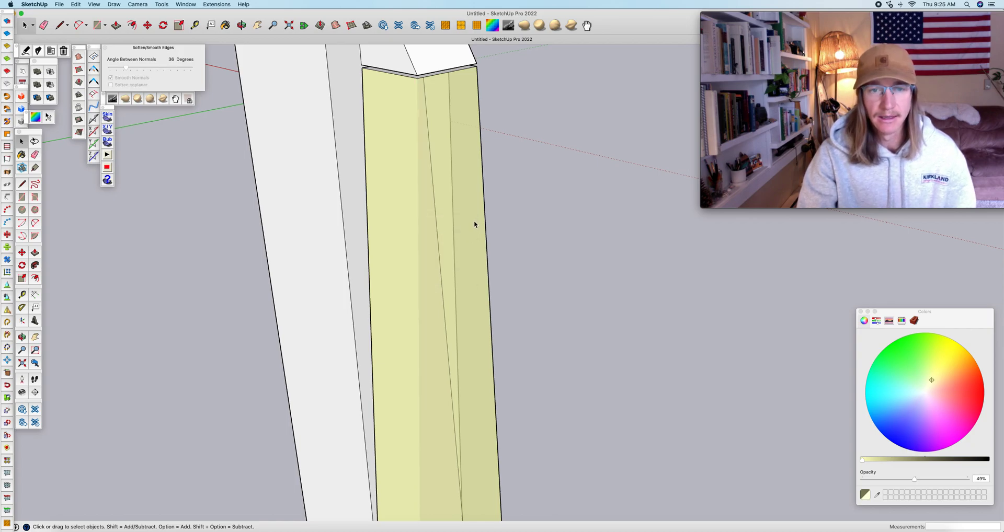
right_click(484, 214)
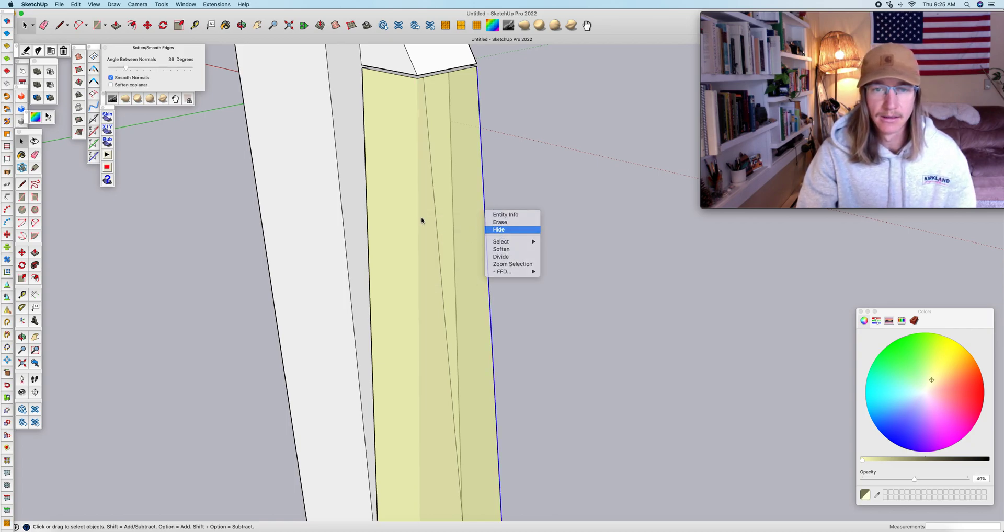
click(502, 230)
right_click(366, 195)
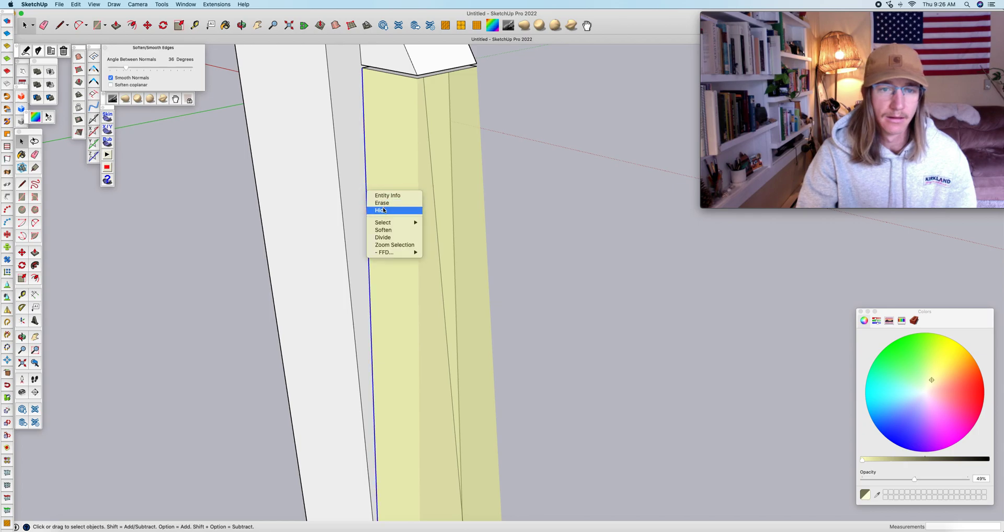
click(384, 213)
- Hide the painted block's remaining long outer edge beside the post on the opposite side
middle_drag(506, 251, 346, 275)
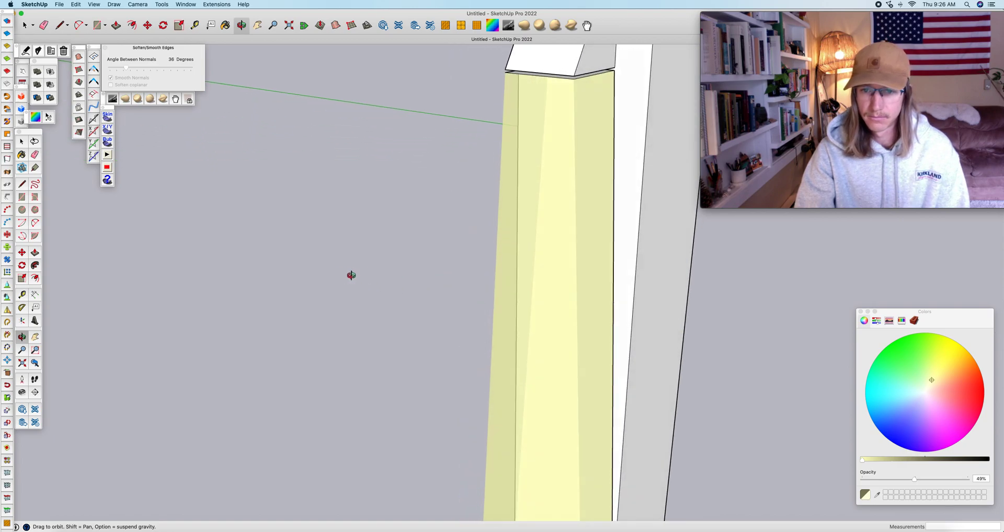
right_click(614, 261)
click(634, 277)
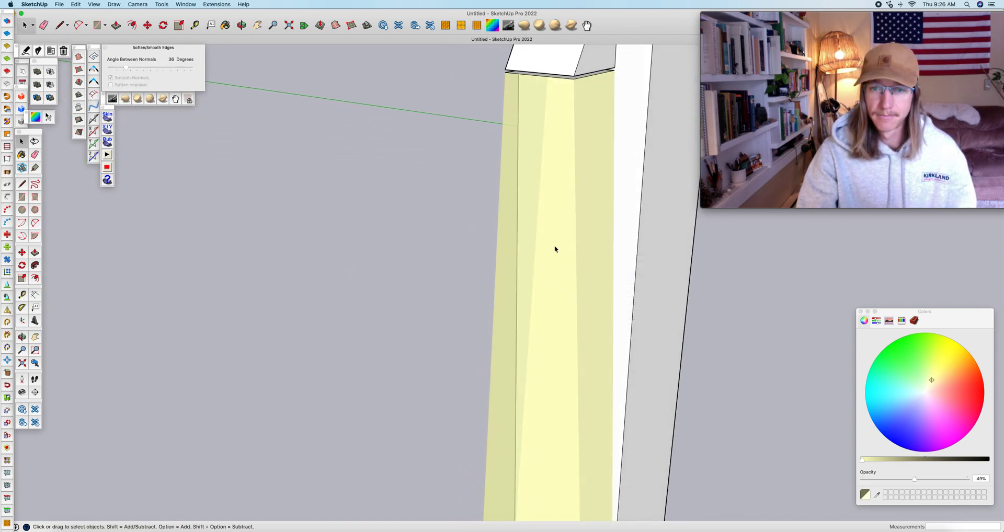
- Hide the flared block's bottom front edge and the adjoining bottom side edge
scroll(554, 246, down, 5)
scroll(554, 246, down, 3)
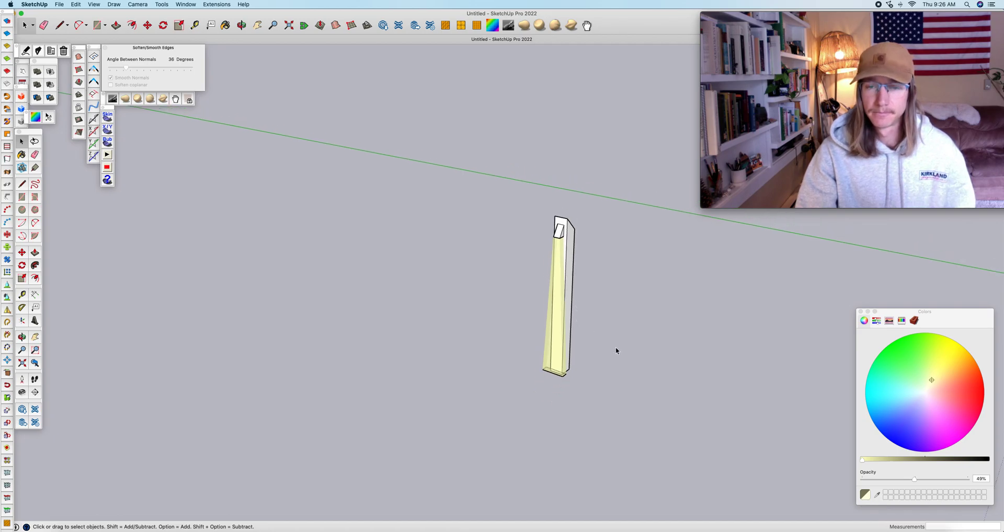
scroll(566, 378, up, 10)
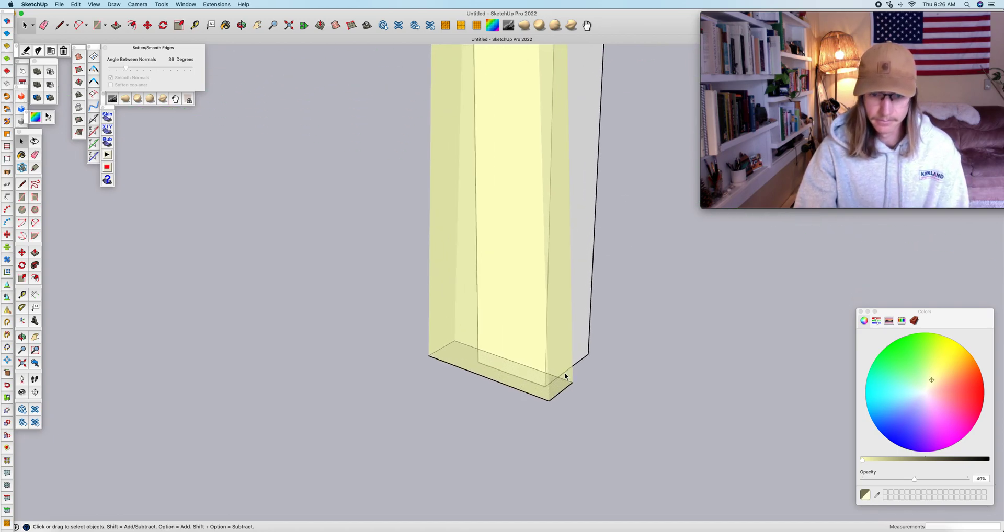
right_click(524, 407)
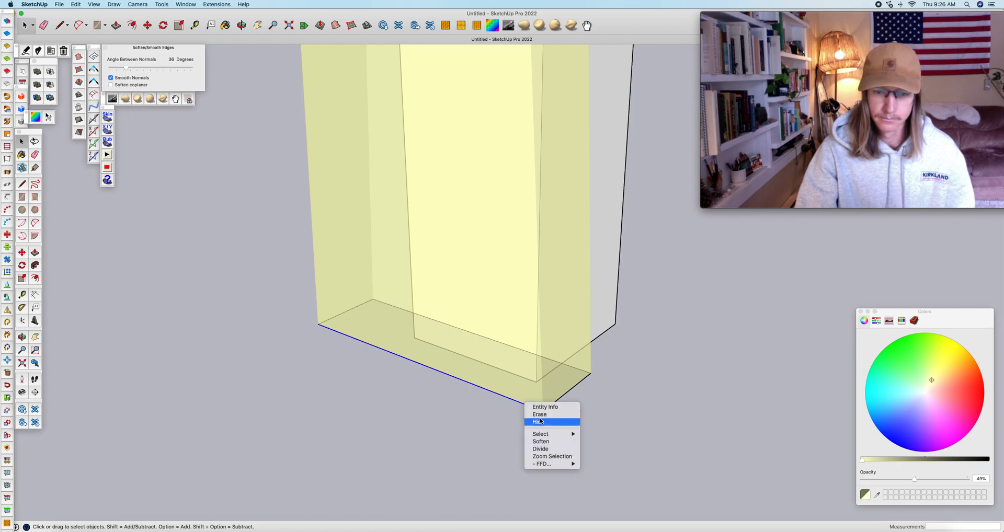
click(546, 415)
right_click(563, 400)
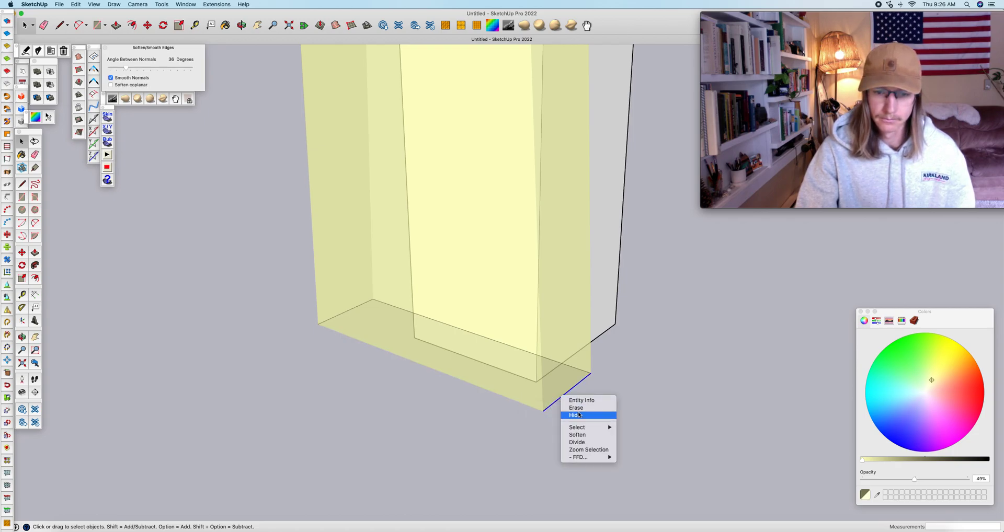
click(578, 414)
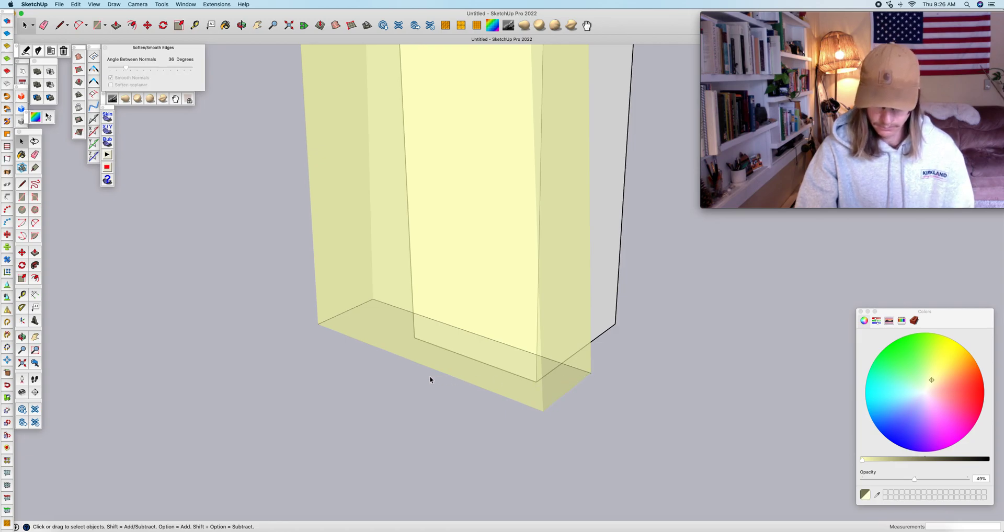
- Hide the flared block's two remaining outer bottom edges on the opposite side of the post
middle_drag(414, 382, 721, 405)
key(space)
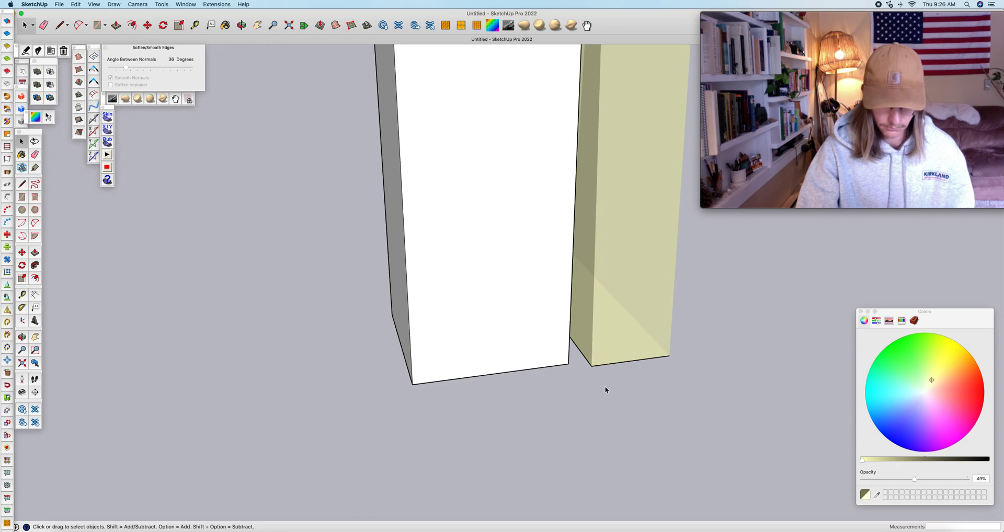
right_click(588, 364)
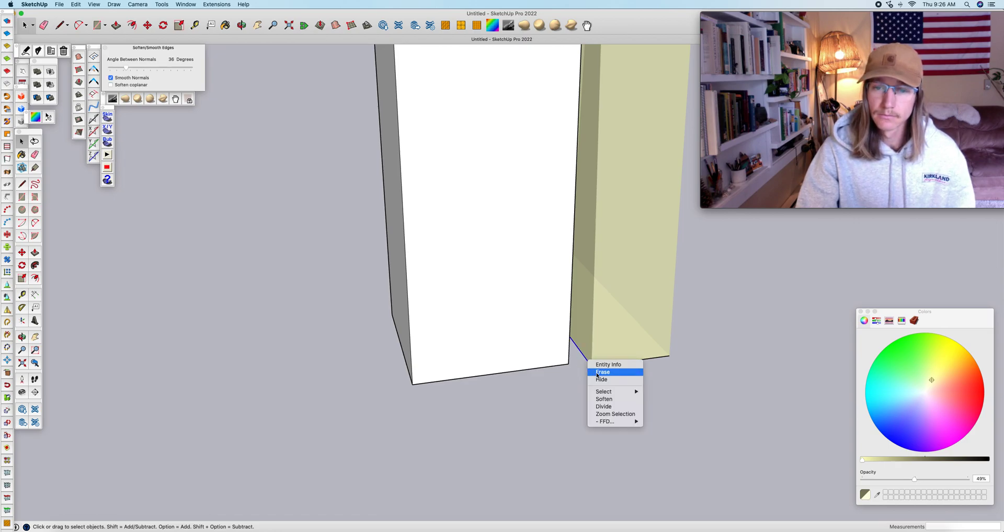
click(601, 379)
right_click(603, 367)
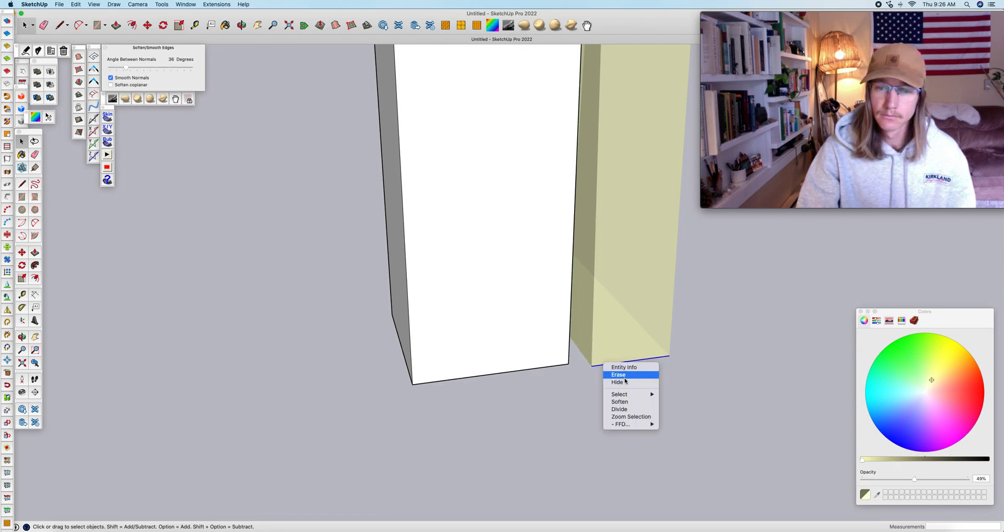
click(606, 383)
- Paint the sloped piece's front and both side faces solid black at 100% opacity
middle_drag(615, 375, 596, 309)
middle_drag(481, 294, 459, 194)
scroll(465, 192, up, 5)
scroll(468, 190, up, 3)
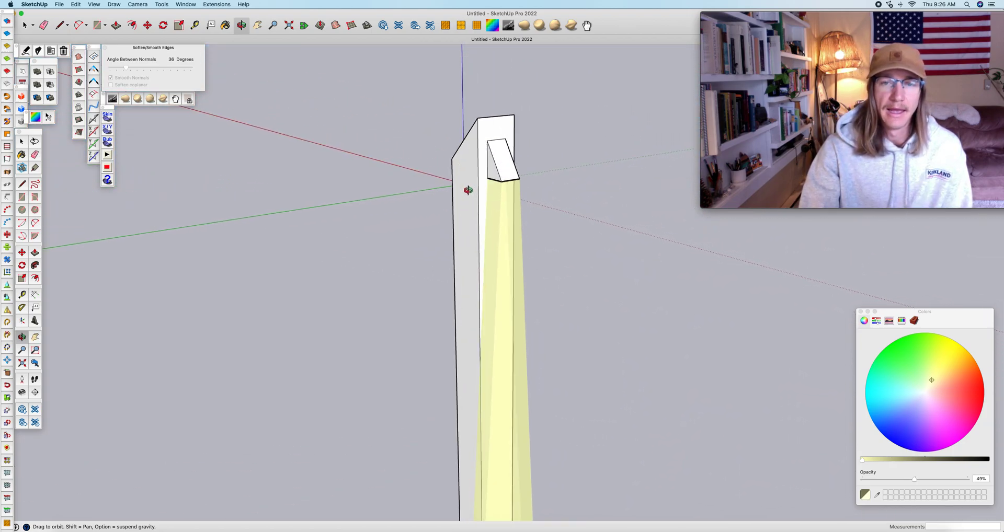
click(23, 157)
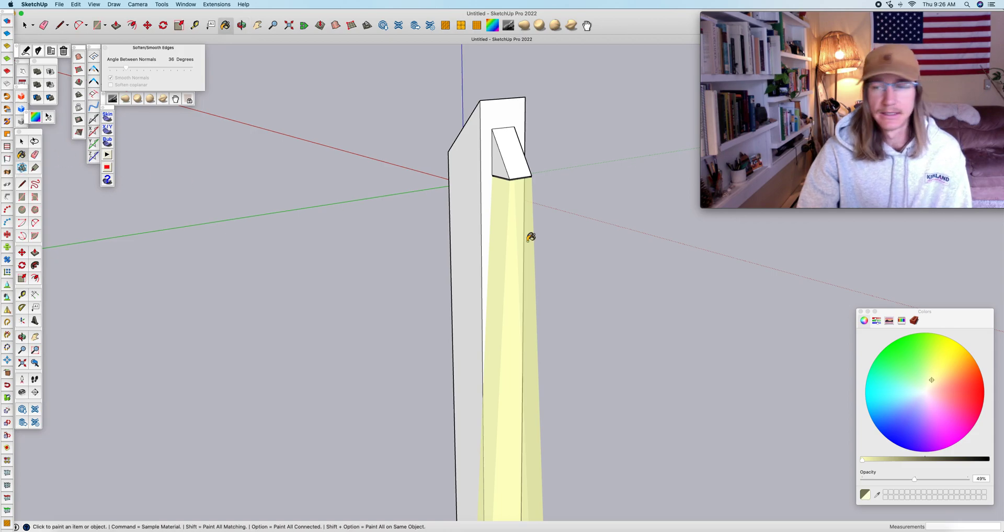
click(985, 460)
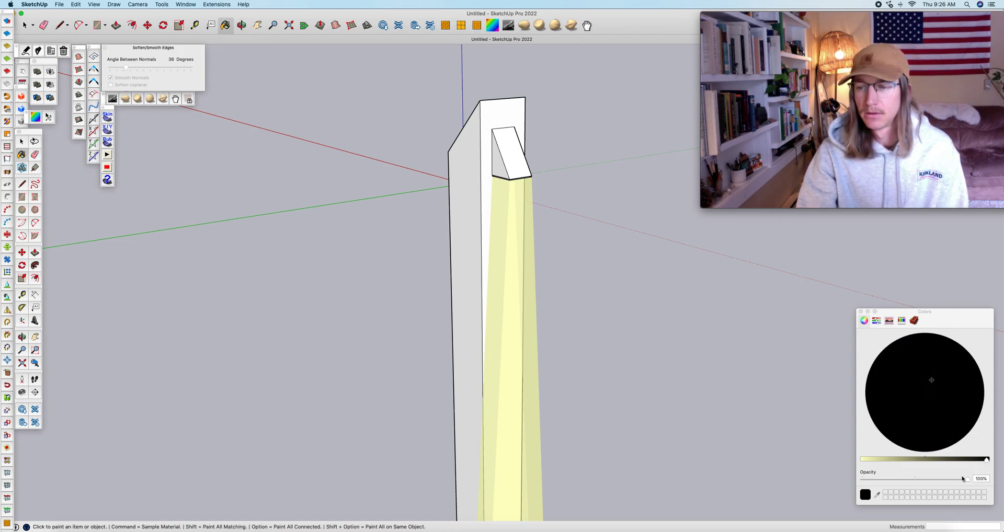
click(509, 154)
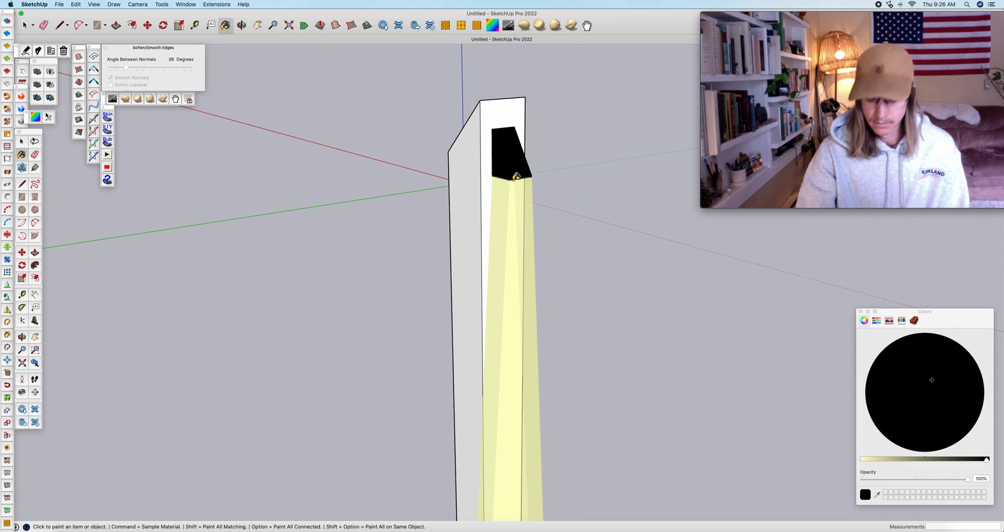
middle_drag(539, 180, 582, 183)
click(20, 155)
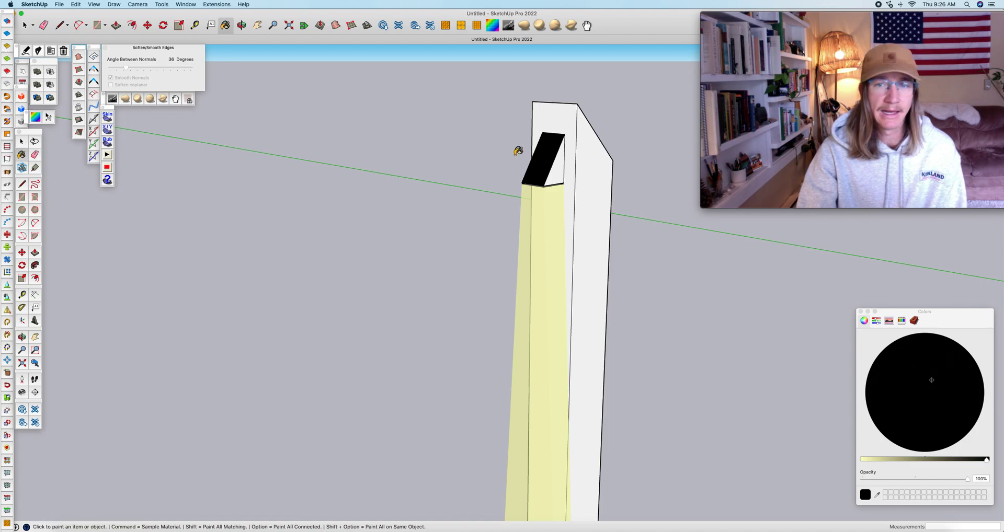
click(559, 168)
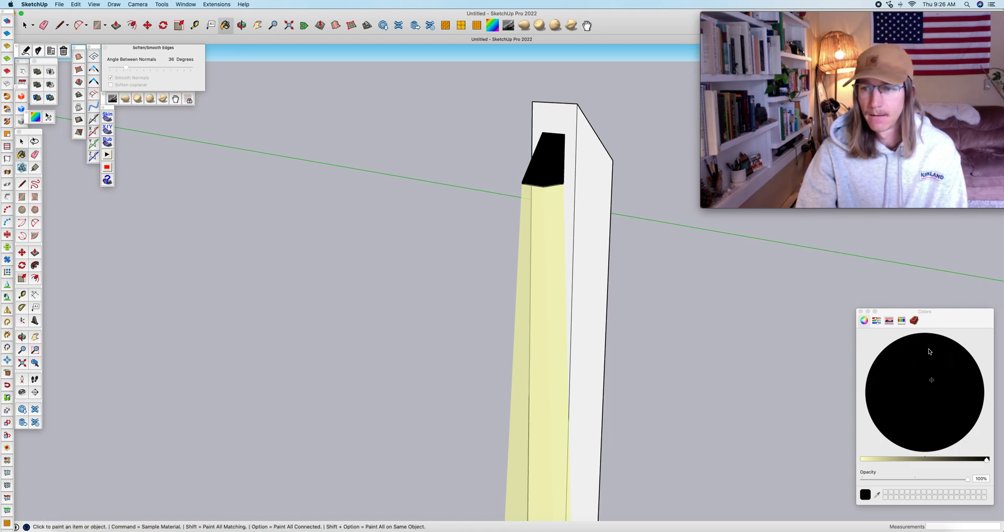
- Paint the post's front, sides, back and sloped top with the orange-brown texture from the Wood collection
click(914, 321)
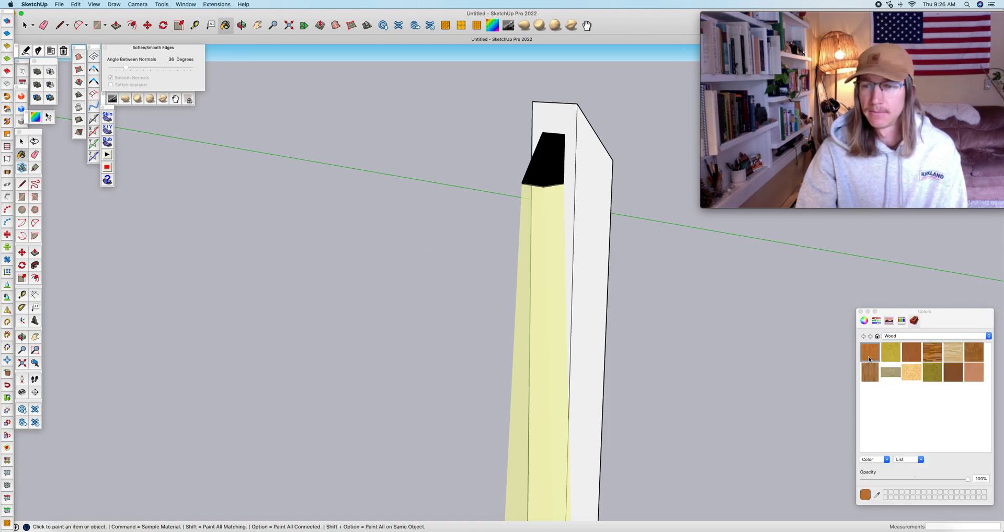
click(590, 261)
click(566, 117)
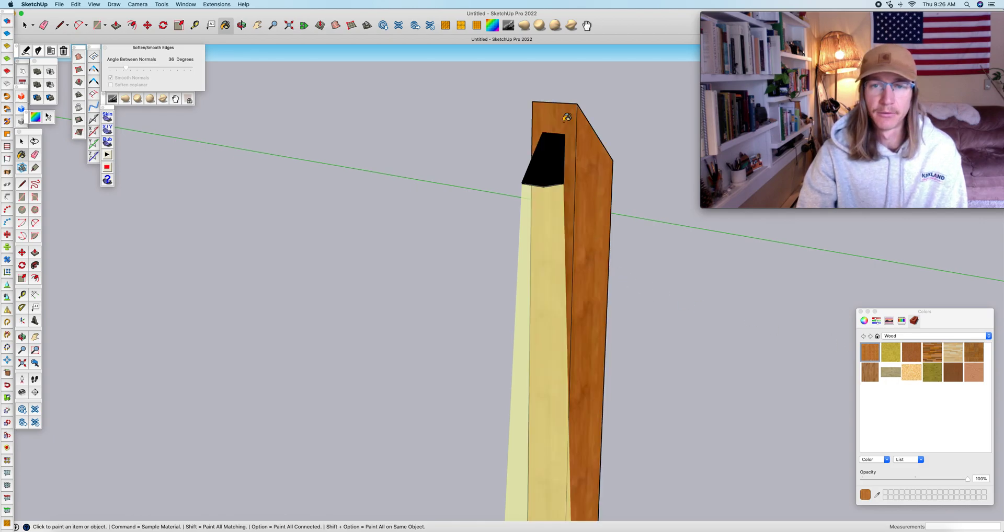
middle_drag(582, 166, 515, 214)
click(22, 155)
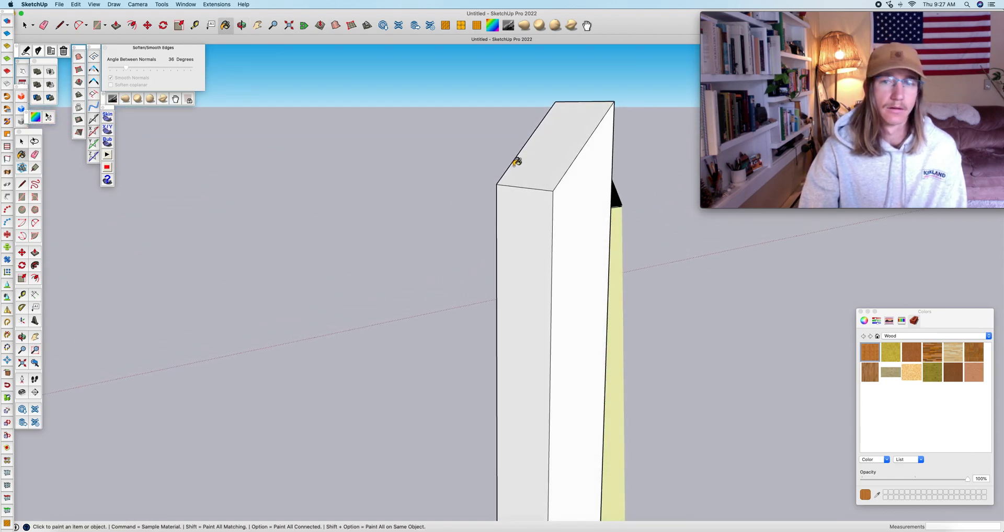
click(537, 161)
click(536, 204)
click(577, 214)
- Sample the flared block's pale yellow, set its opacity to 51%, and paint the block's top face under the black piece
middle_drag(551, 228, 247, 244)
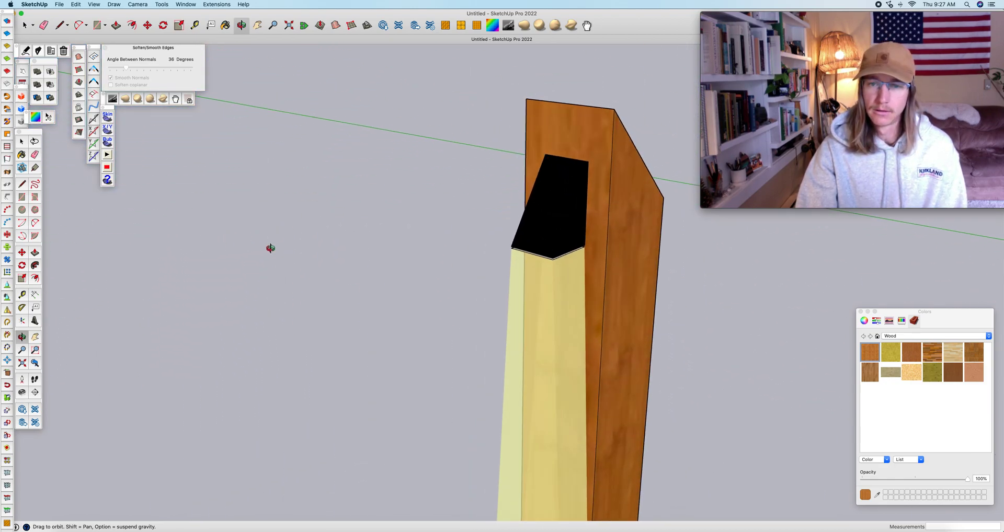
scroll(544, 251, up, 5)
middle_drag(538, 298, 510, 224)
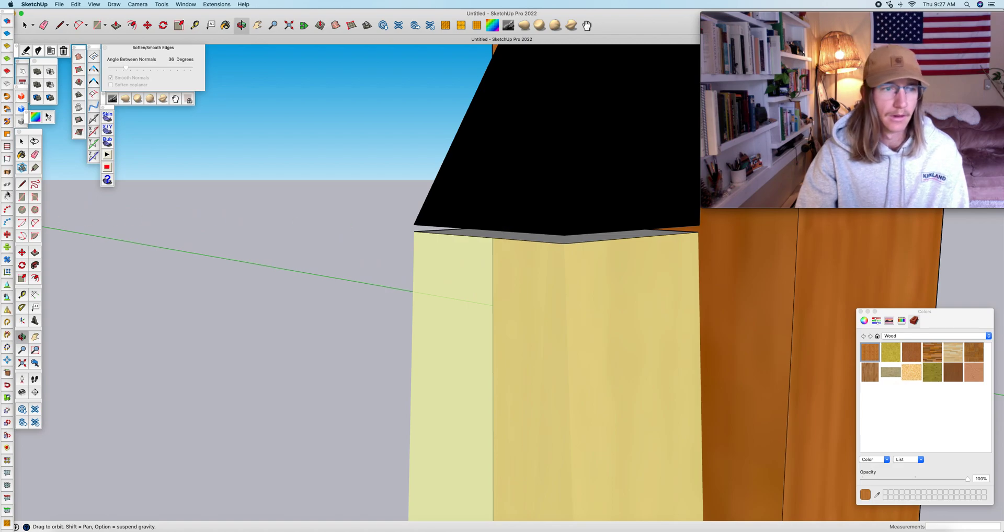
click(21, 156)
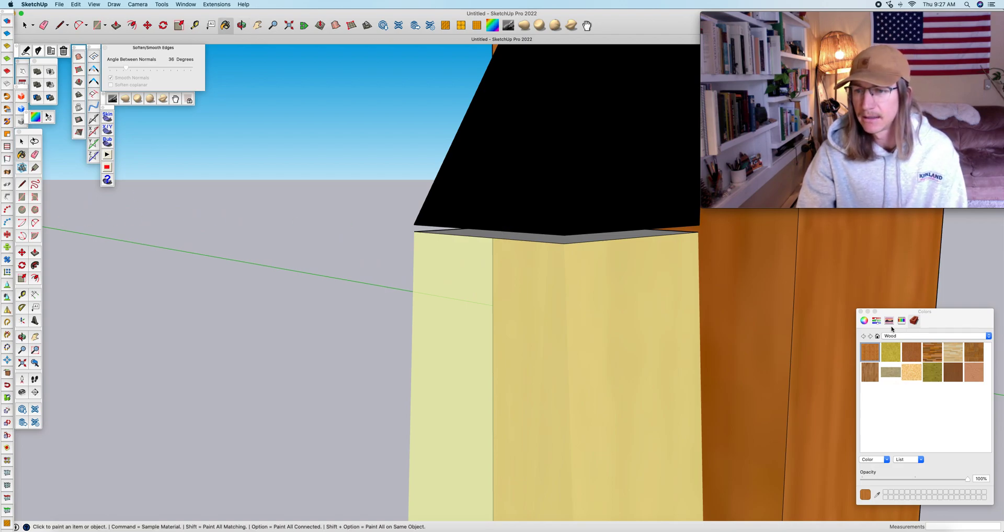
click(863, 321)
click(877, 495)
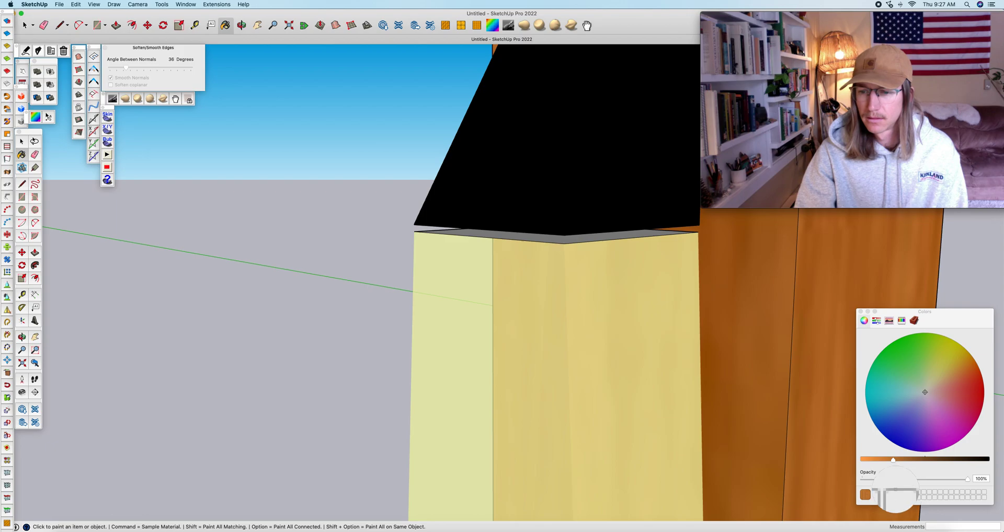
click(474, 390)
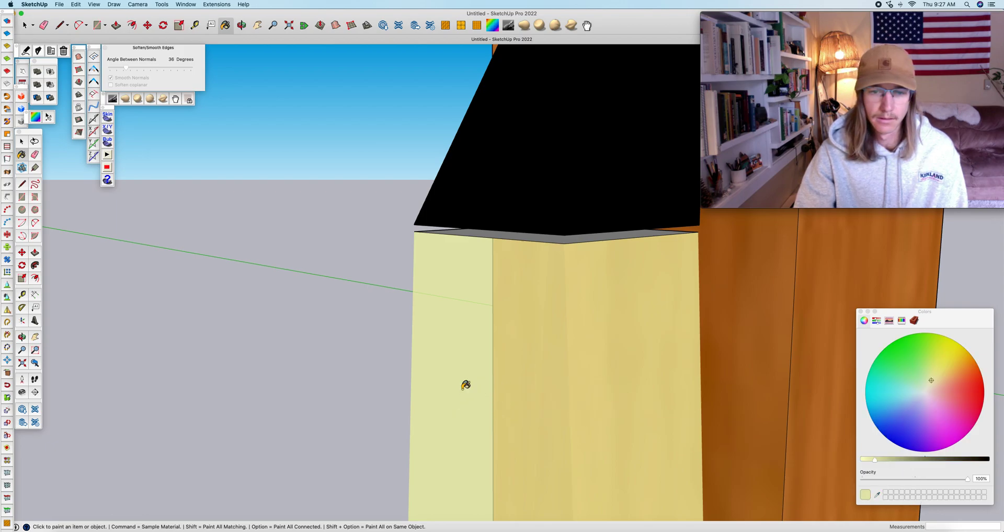
click(913, 479)
click(508, 233)
scroll(505, 233, up, 3)
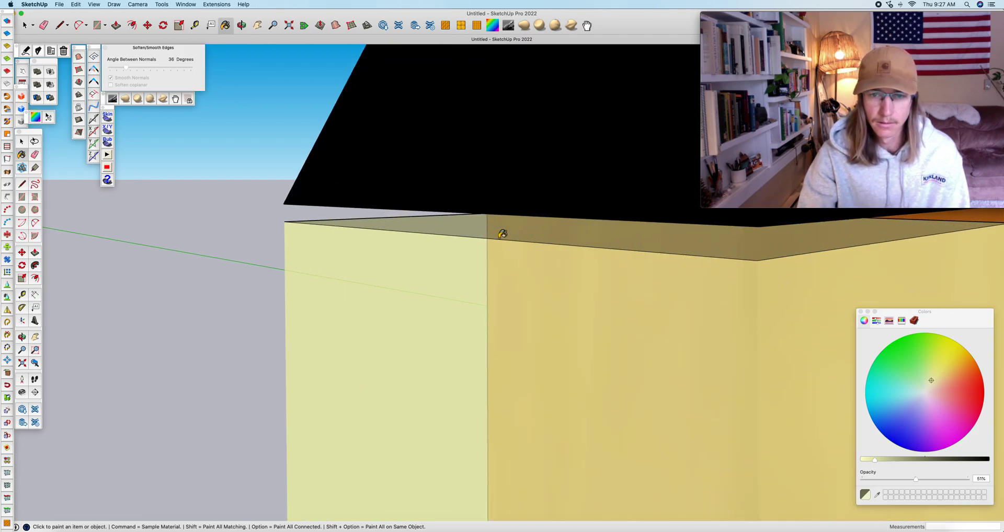
- Hide the top edge along the flared block's front and the adjoining top edge on its outer side
key(space)
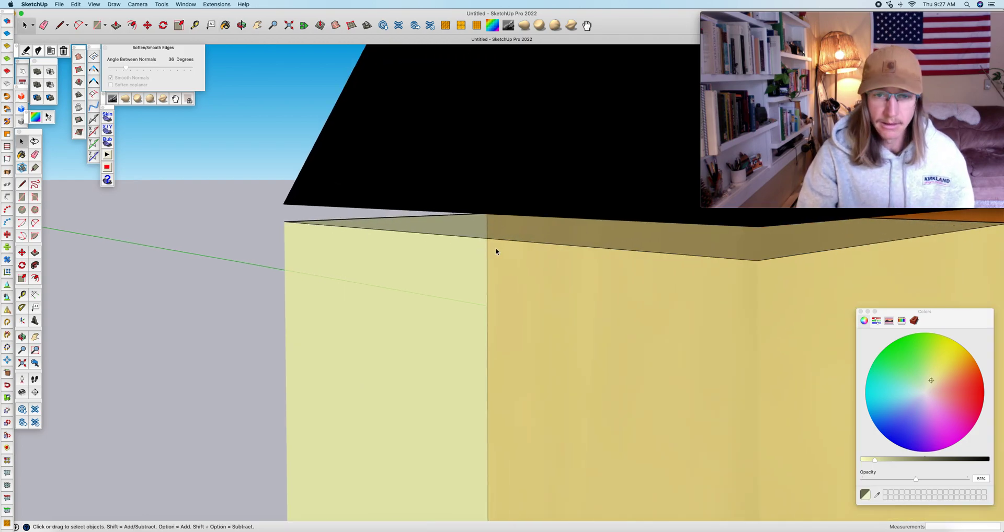
right_click(499, 239)
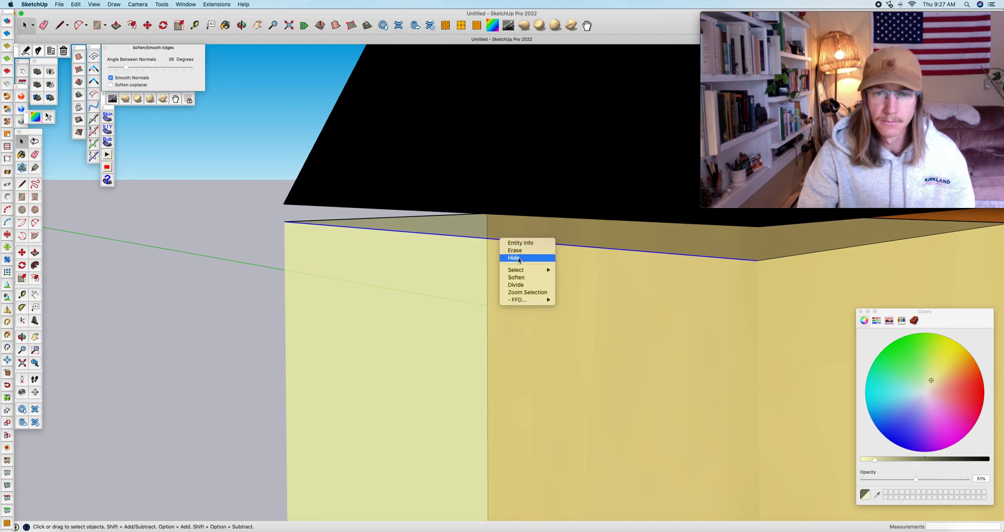
click(517, 258)
right_click(343, 221)
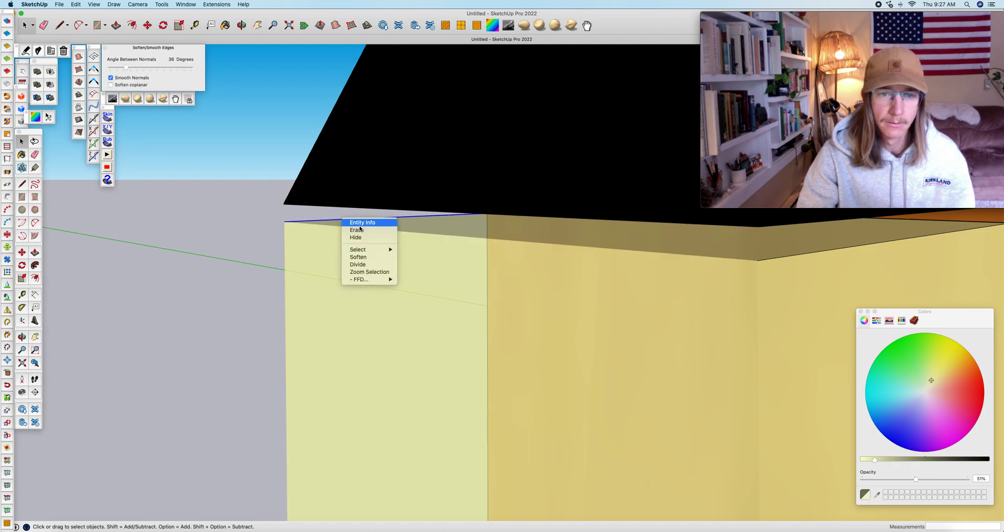
click(361, 236)
- Hide the flared block's other outer top edge and the remaining top edge beside the post
right_click(806, 257)
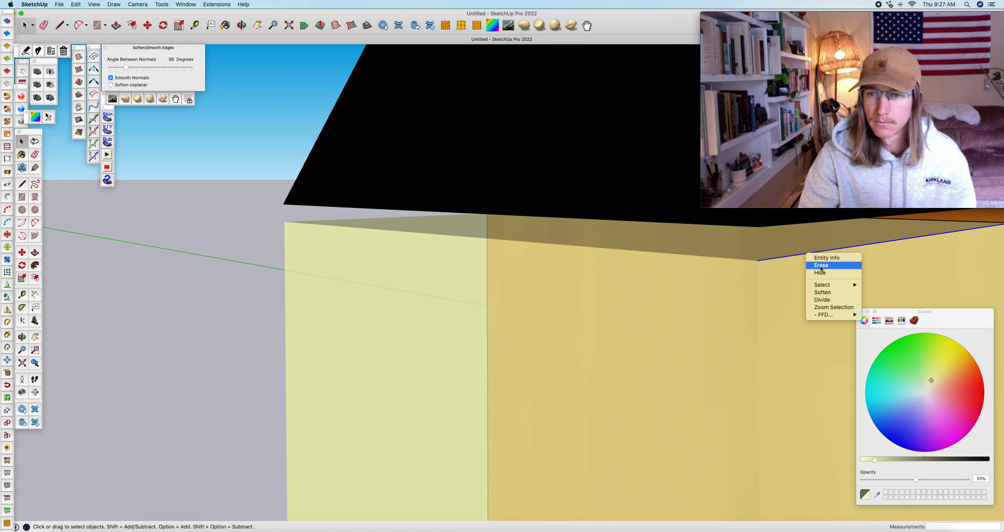
click(826, 274)
right_click(954, 221)
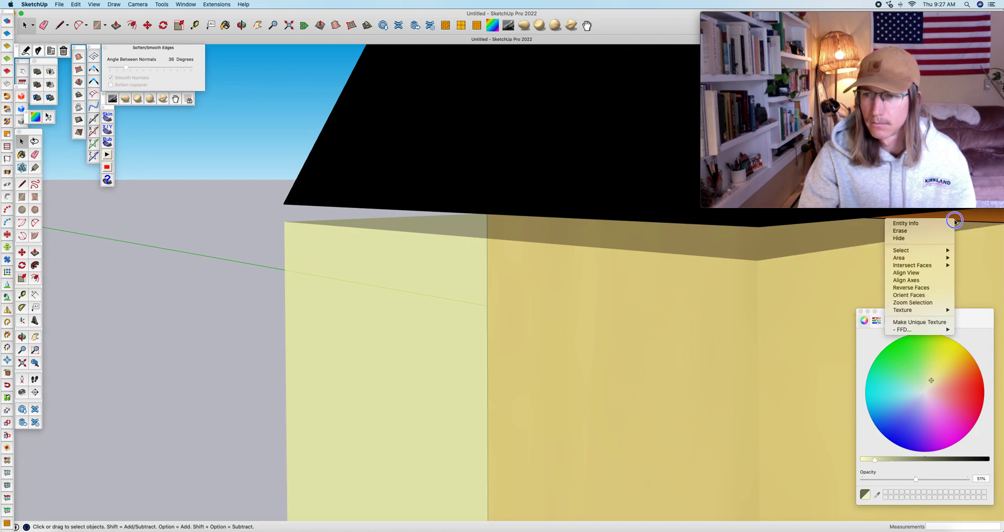
click(205, 214)
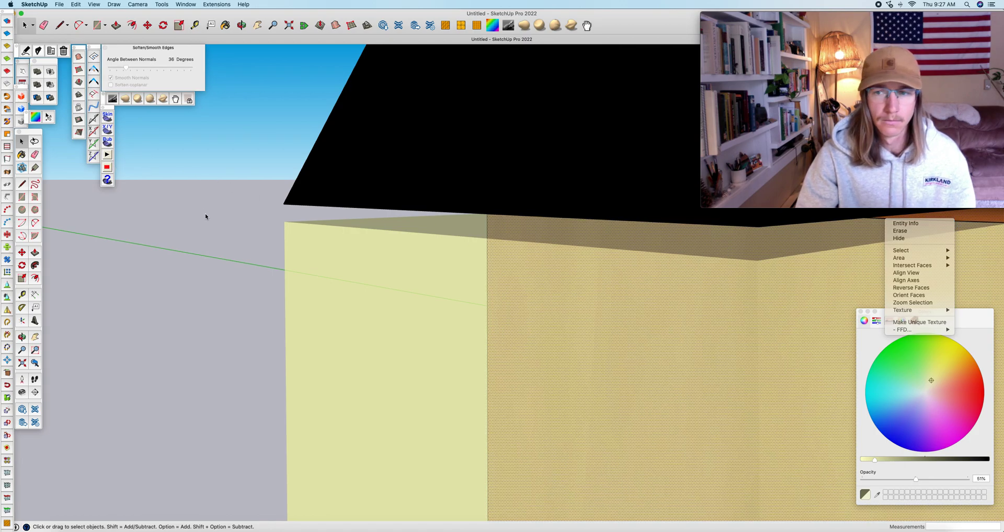
click(216, 206)
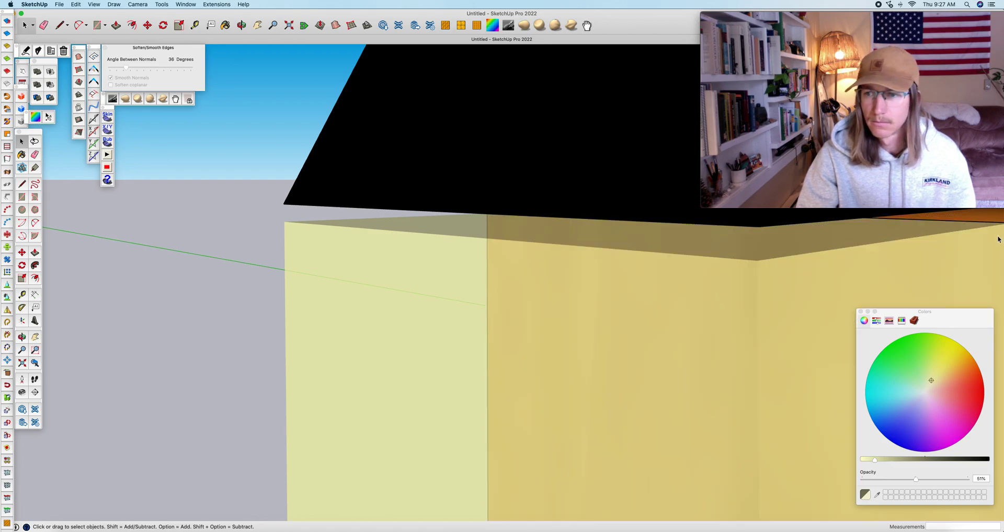
right_click(984, 222)
click(973, 240)
scroll(266, 222, down, 3)
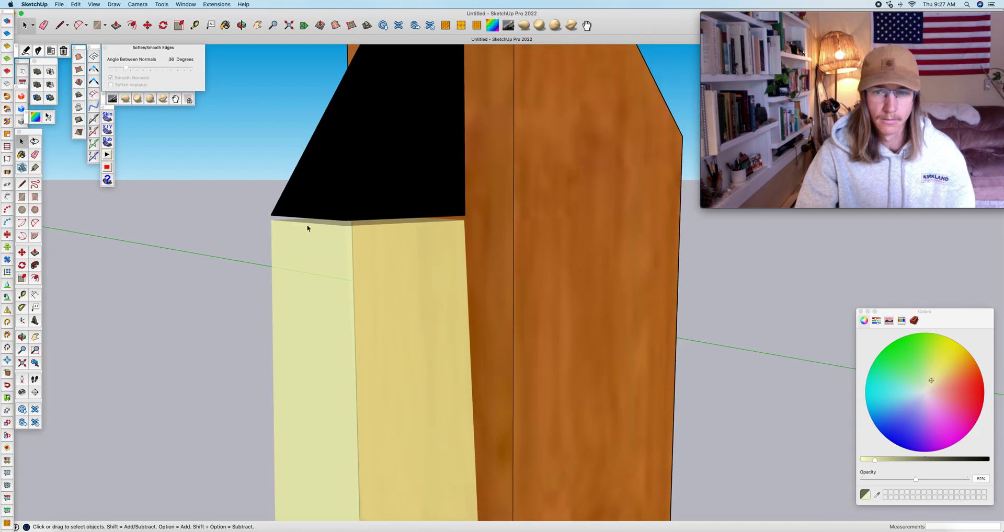
- Close the Colors window and examine the wood post, black sloped piece and translucent light block from several sides and distances
click(857, 312)
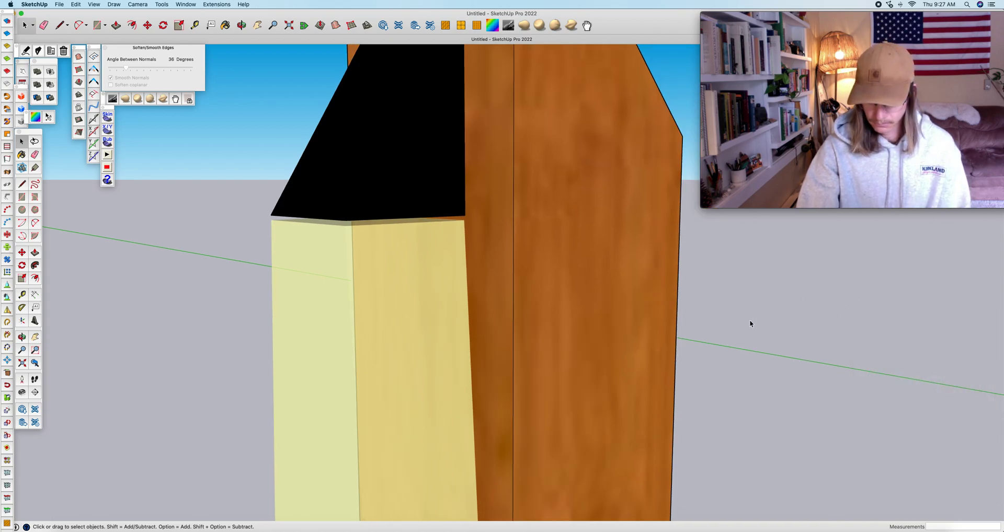
key(o)
drag(739, 329, 300, 334)
scroll(594, 277, down, 10)
scroll(531, 365, up, 5)
scroll(599, 357, up, 1)
scroll(529, 340, up, 6)
scroll(470, 178, down, 5)
drag(468, 186, 589, 218)
scroll(538, 208, down, 6)
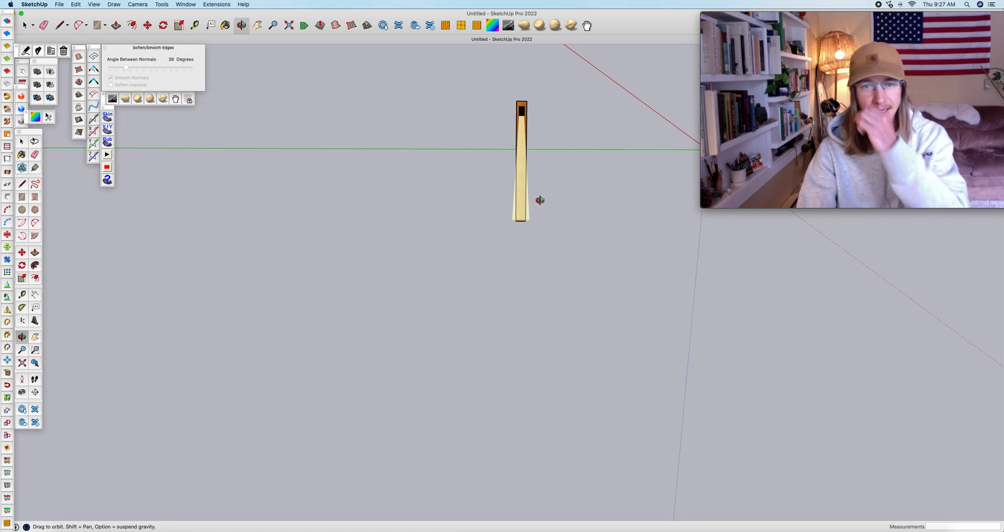
drag(544, 145, 500, 137)
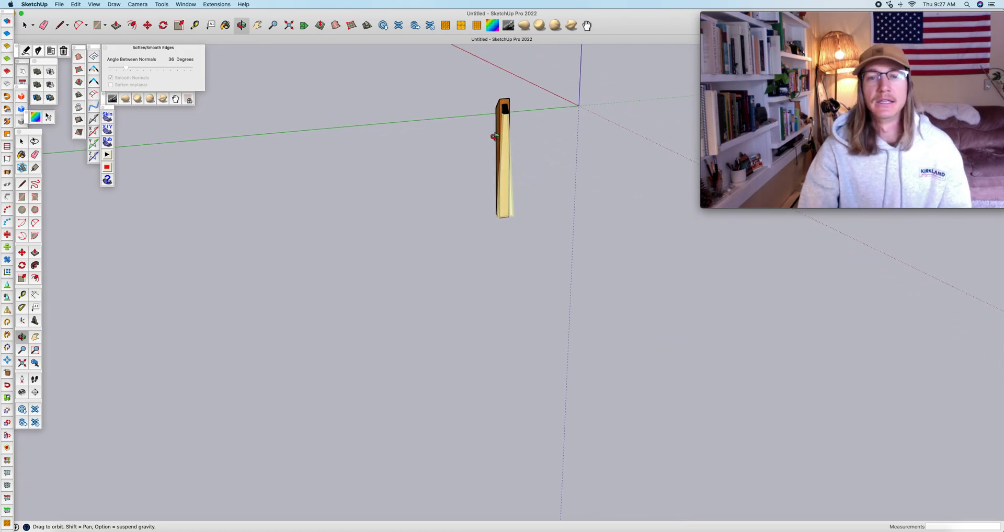
scroll(503, 107, up, 5)
drag(563, 179, 421, 175)
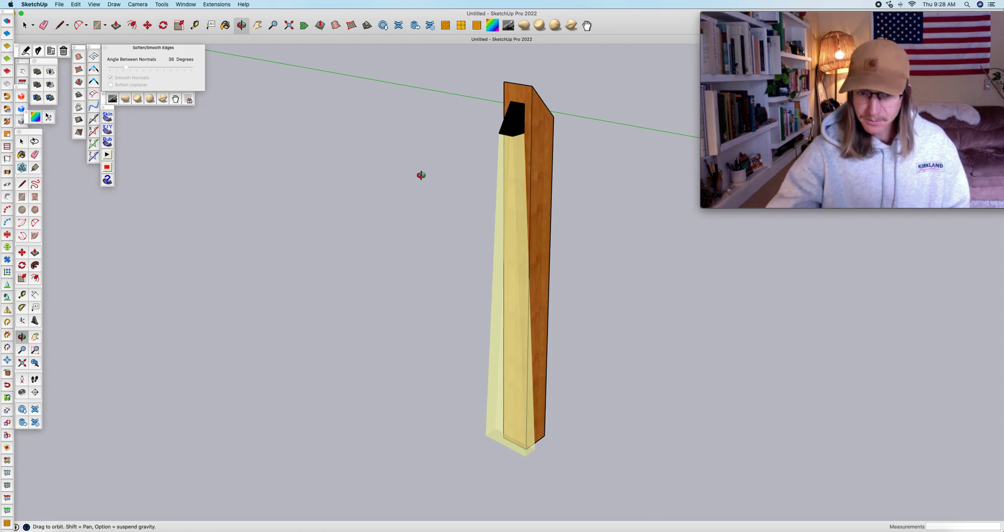
- Select the wood post with its black fixture and the translucent light block, and make them one group
key(space)
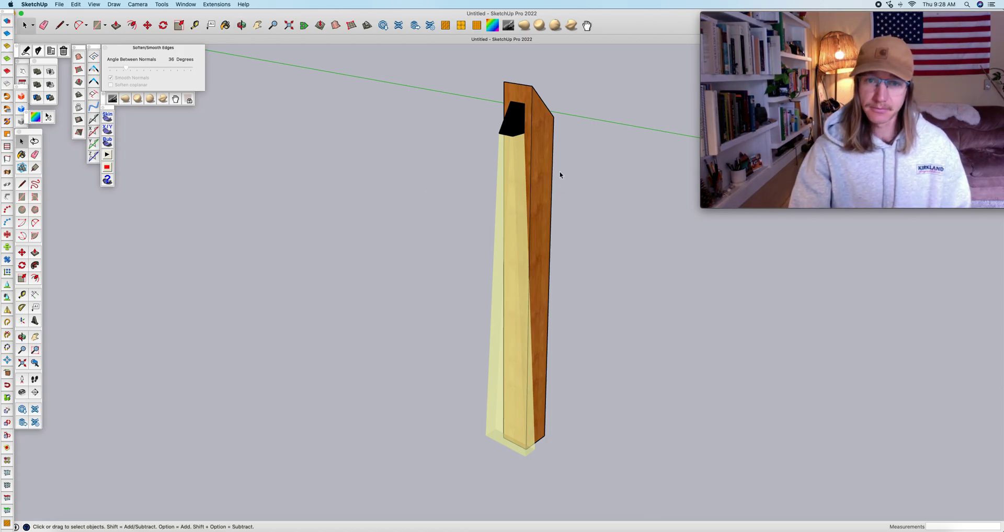
triple_click(527, 146)
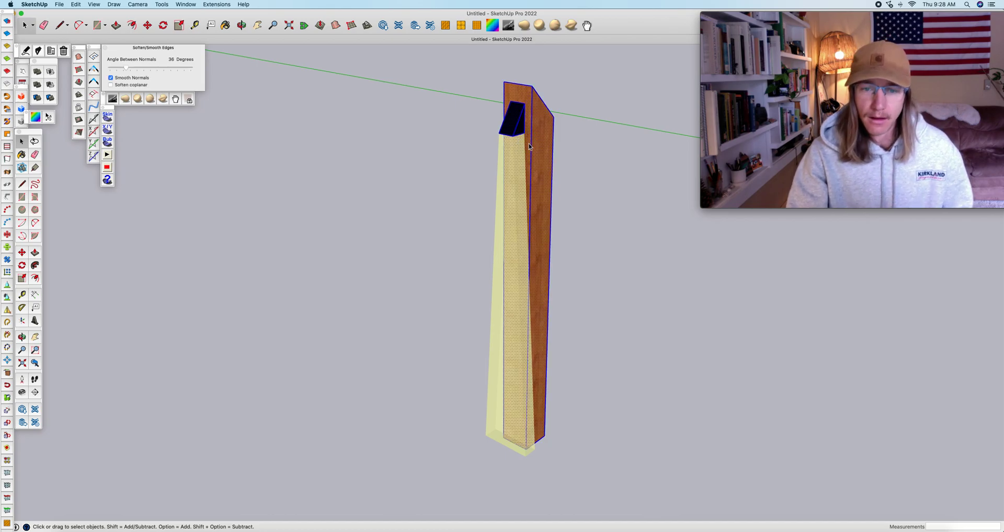
shift+click(503, 209)
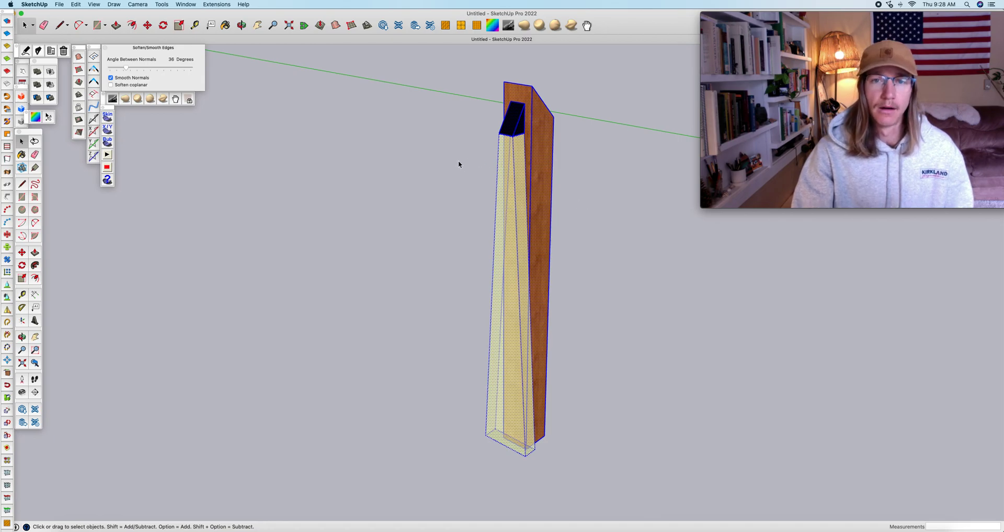
click(75, 4)
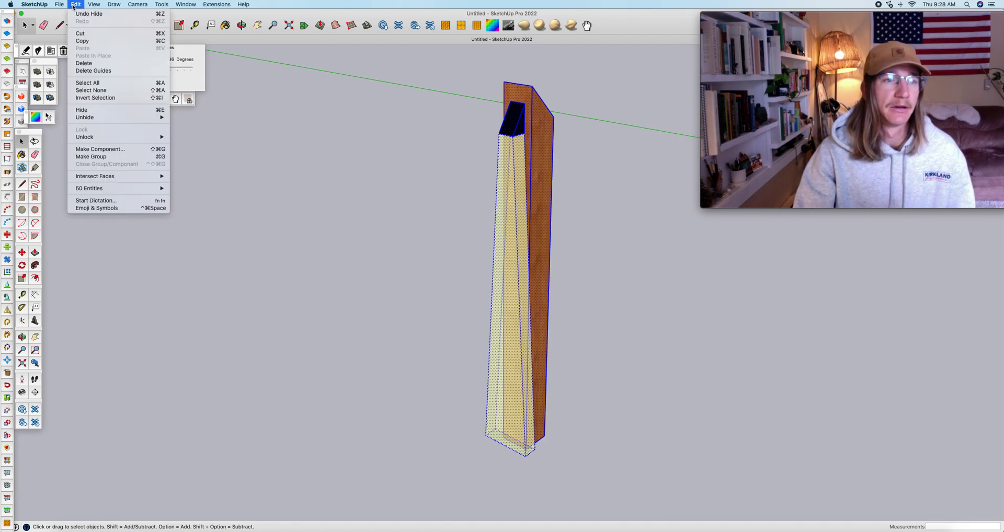
click(129, 158)
click(371, 180)
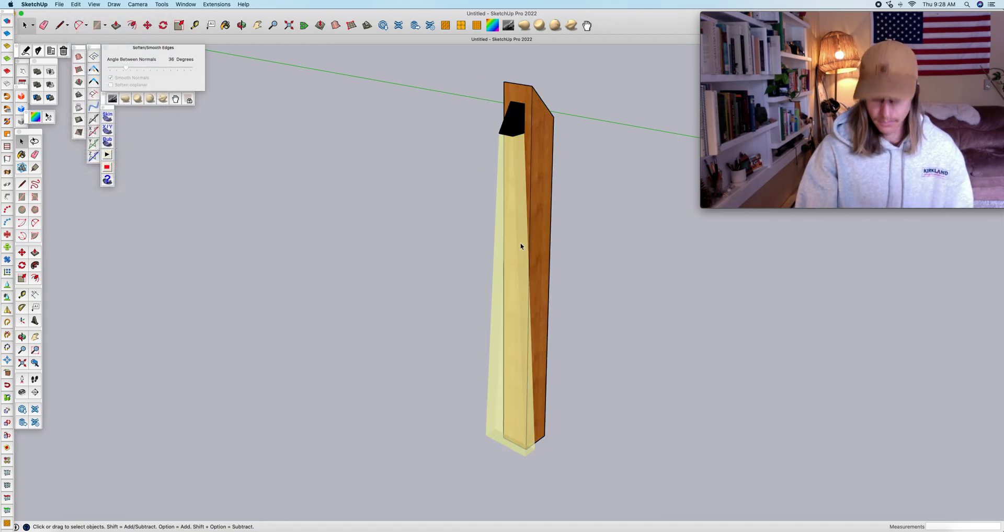
- Move the grouped light post freehand by about 1' 4"
click(530, 257)
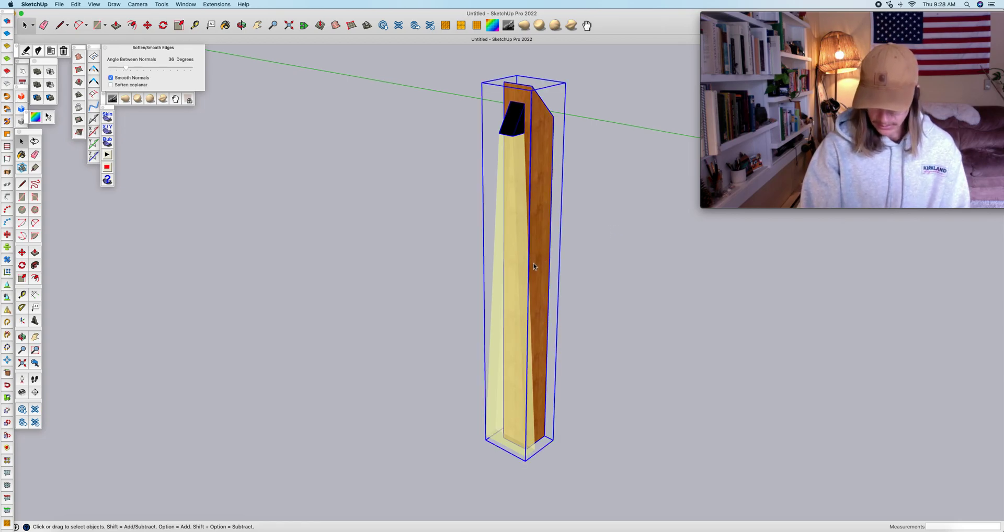
key(m)
click(530, 265)
click(524, 261)
click(293, 123)
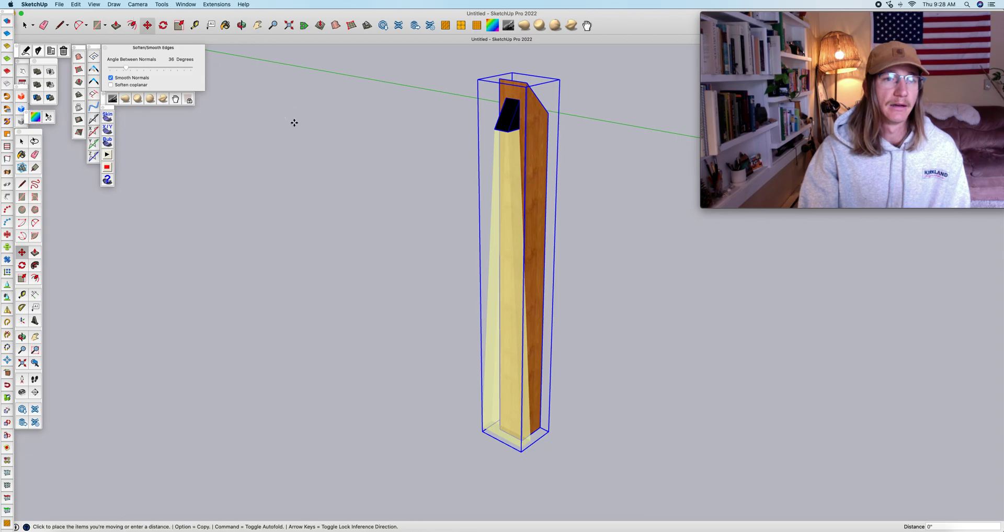
click(279, 133)
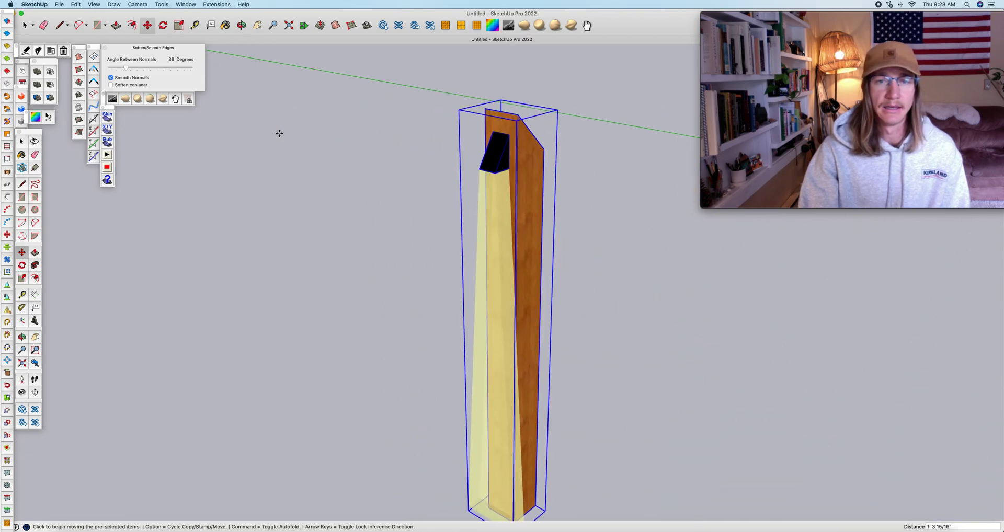
- Save the model as a SketchUp file named 4"X4" landscape light post in the Downloads folder
click(61, 5)
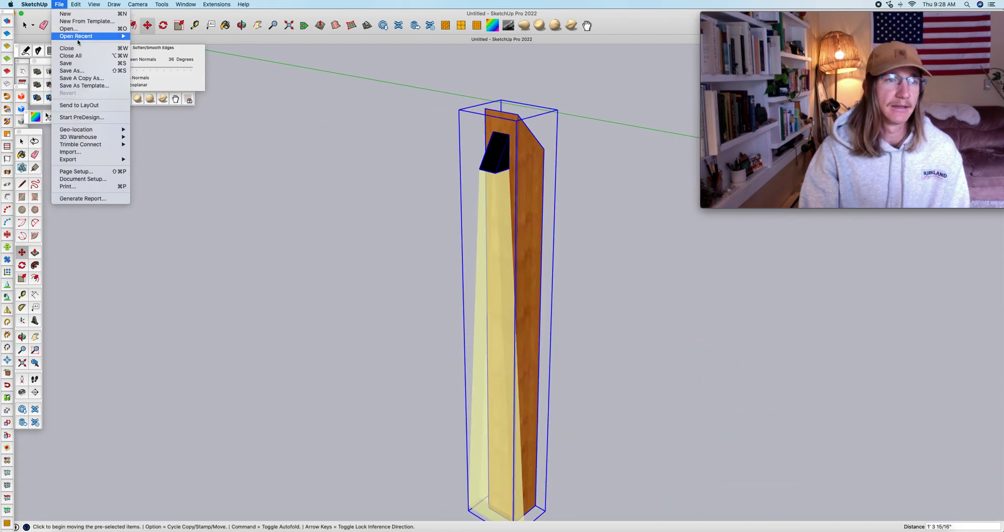
click(90, 71)
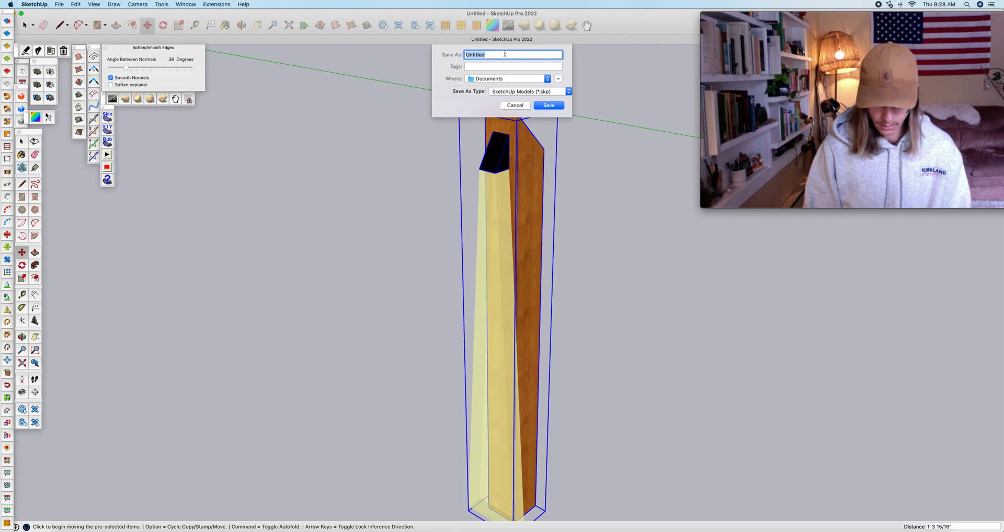
text(4"X4" landscape light post)
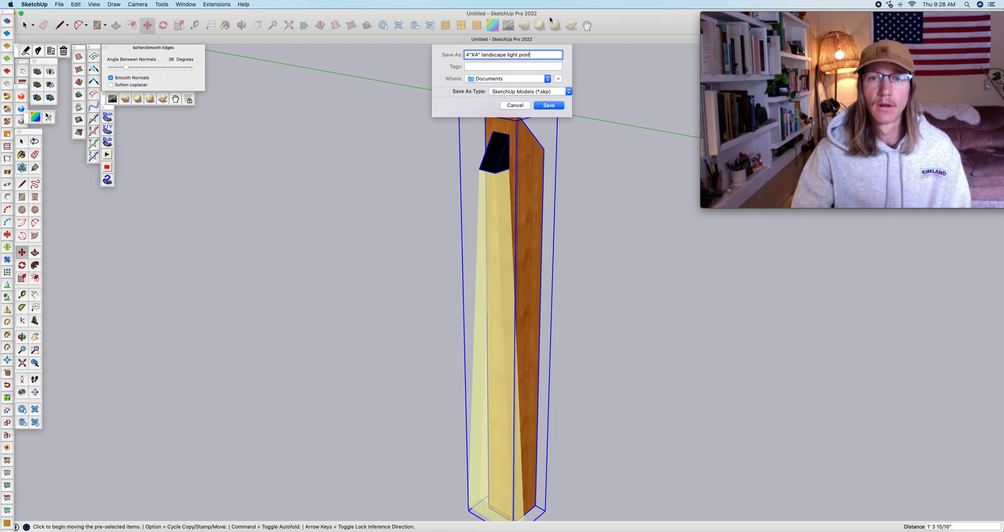
click(530, 78)
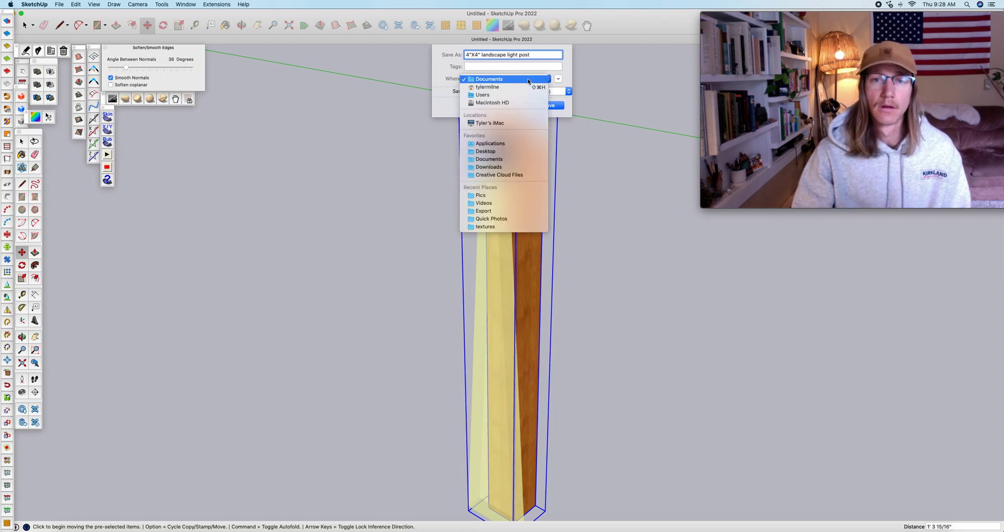
click(521, 168)
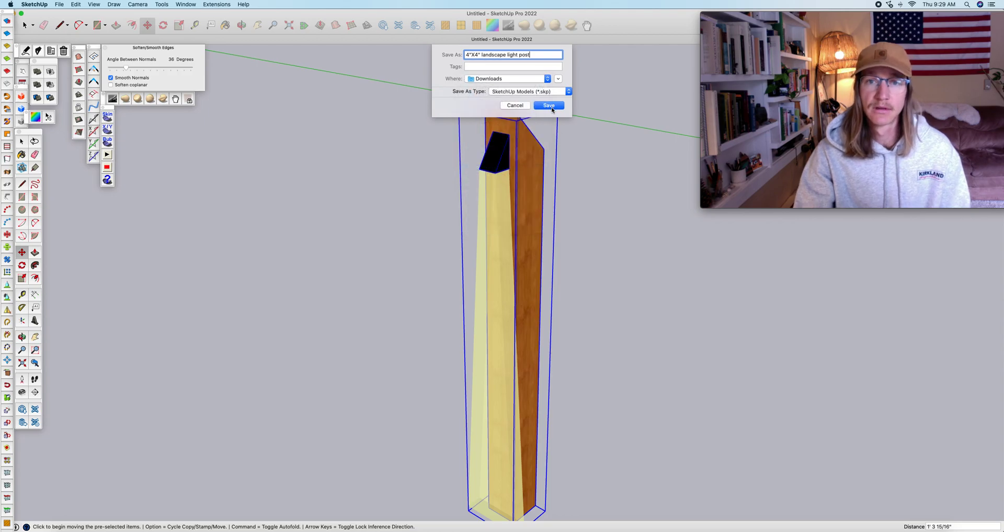
click(551, 109)
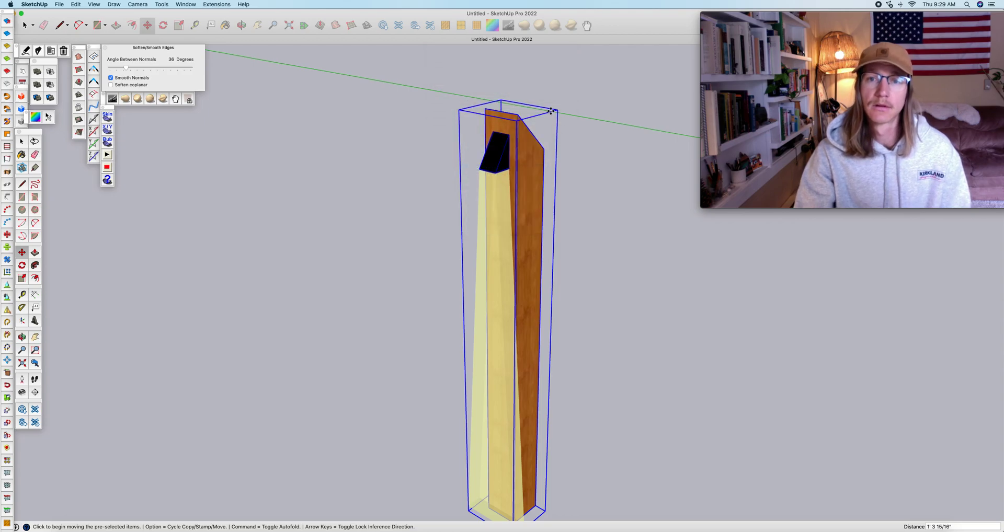
- Switch to the open sports barn model with the stone walking path
drag(45, 19, 60, 19)
click(49, 14)
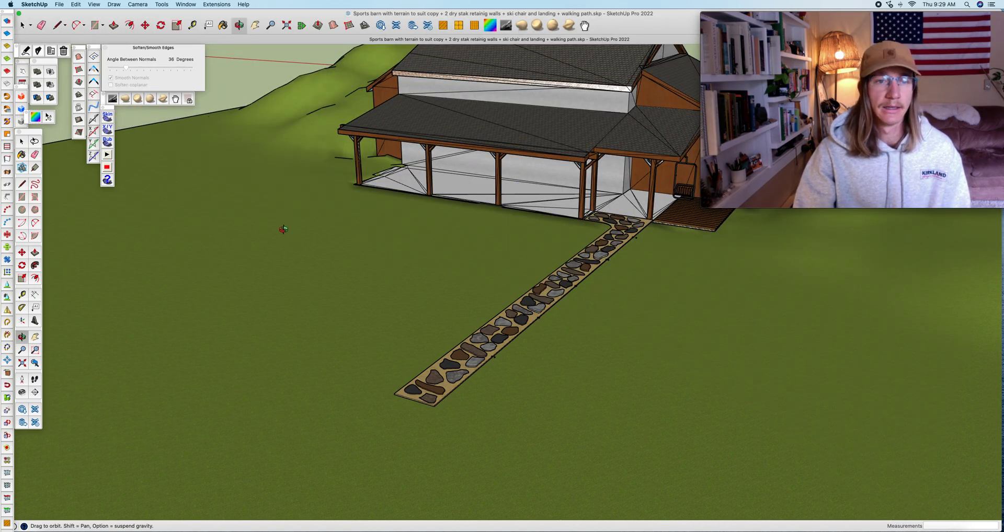
mouse_move(383, 253)
mouse_down()
mouse_move(358, 274)
mouse_move(387, 272)
mouse_up()
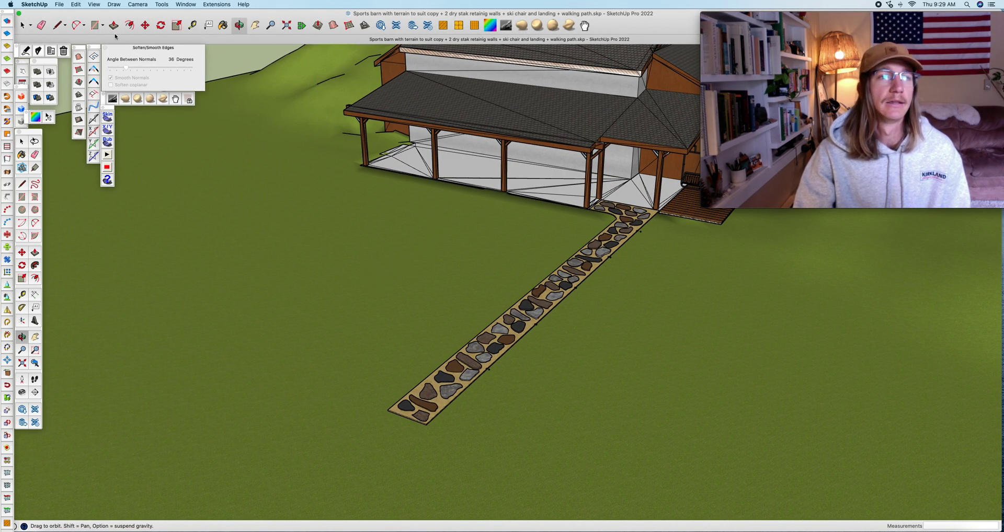
- Import the 4"X4" landscape light post from Downloads and place it at the stone path's edge near the barn
click(60, 5)
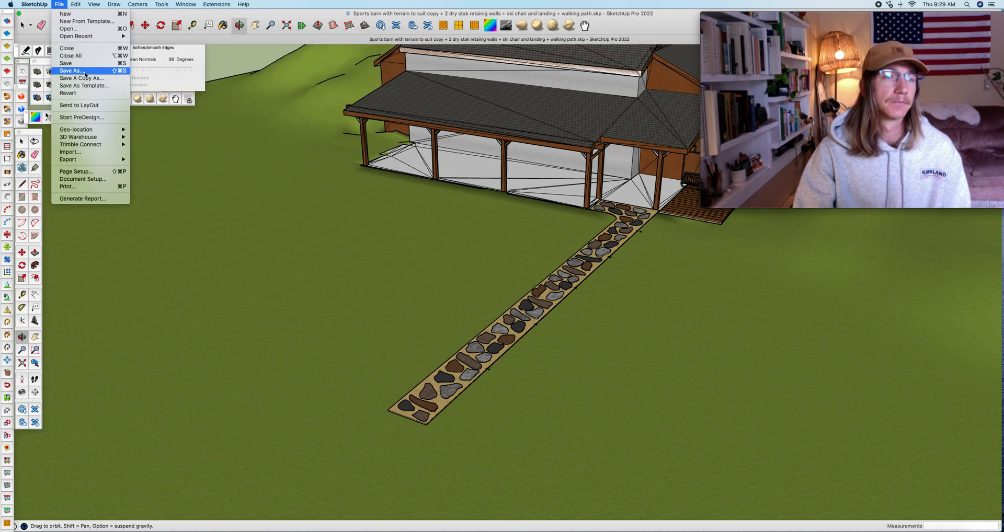
click(95, 152)
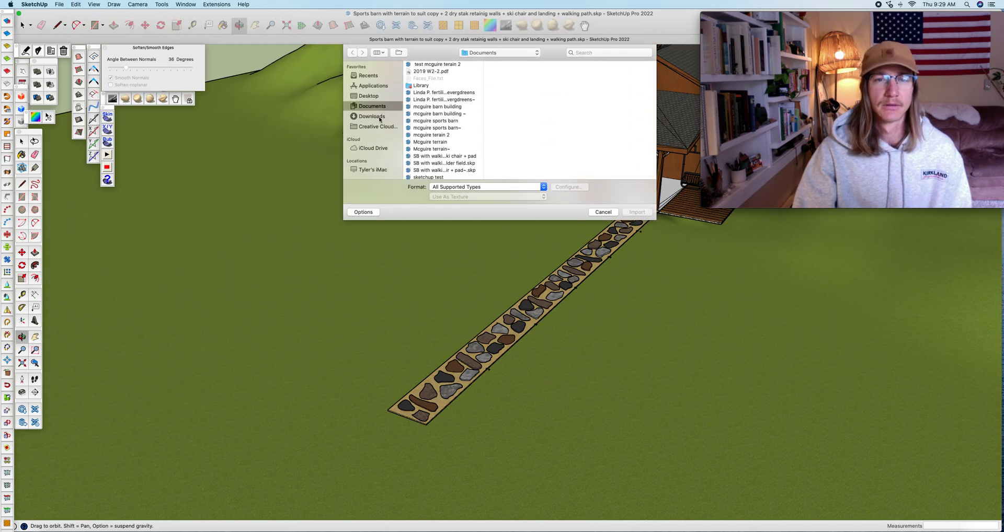
click(376, 116)
click(429, 121)
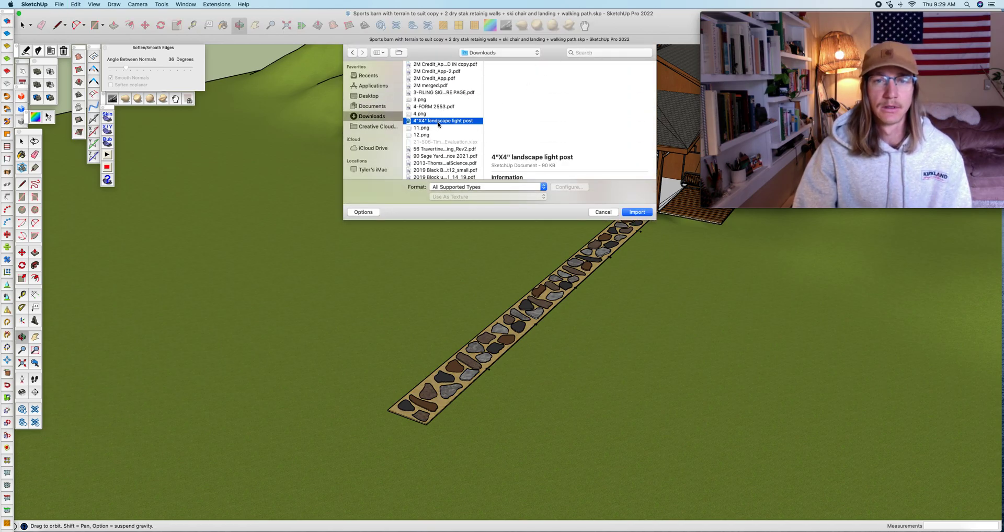
click(637, 213)
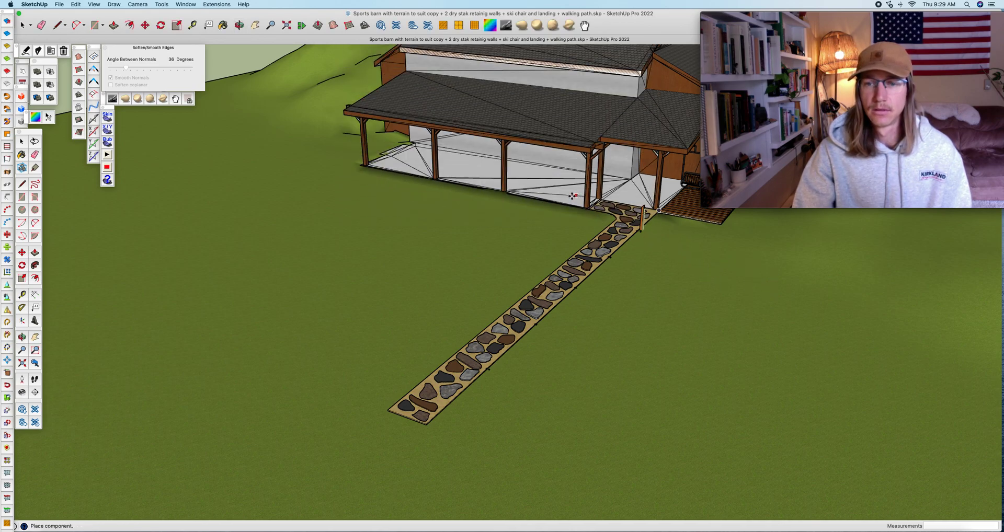
click(640, 233)
- Try to rotate the imported light post beside the stone path
key(m)
scroll(668, 227, up, 10)
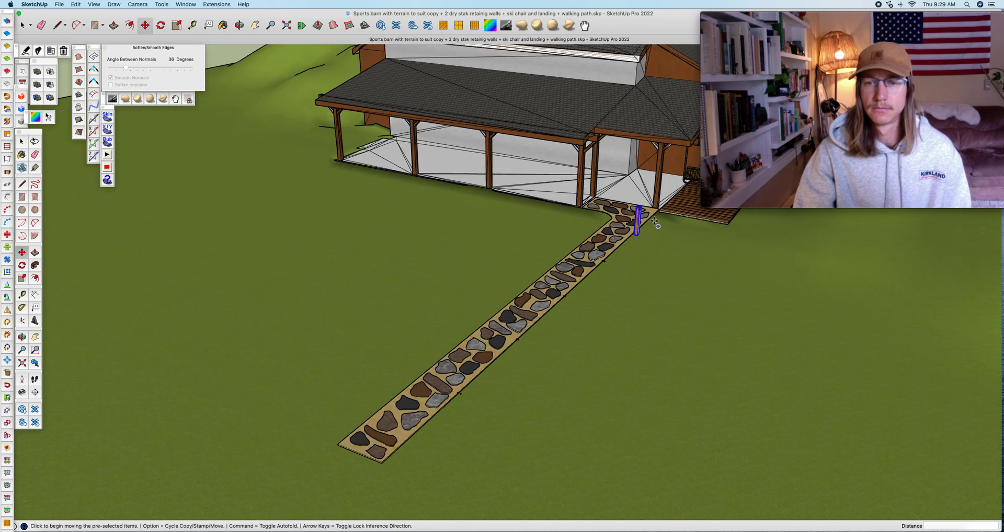
scroll(605, 209, up, 10)
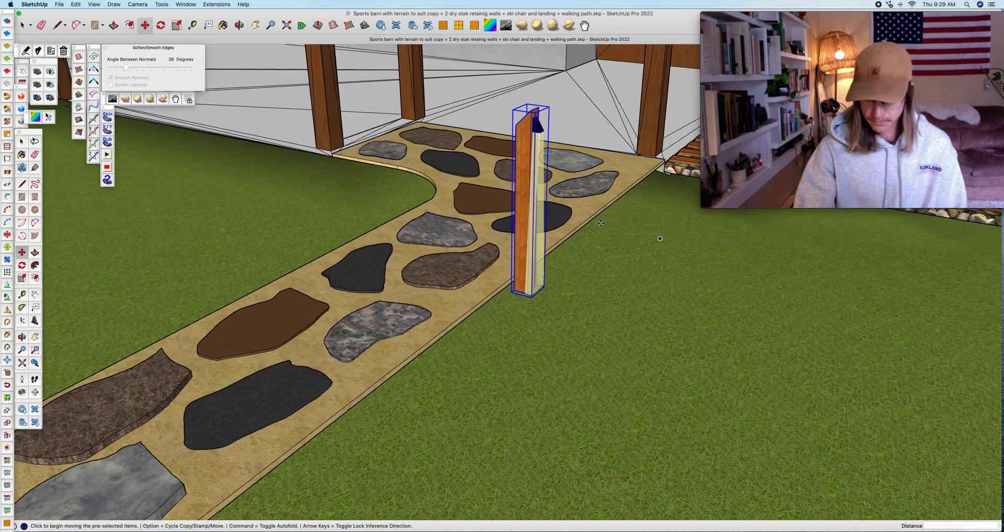
scroll(578, 244, up, 8)
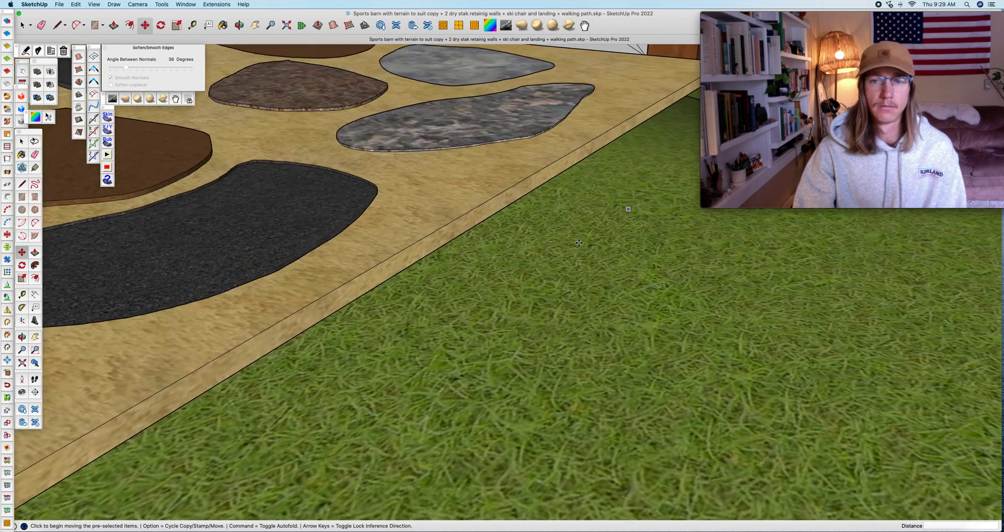
middle_drag(579, 243, 578, 242)
scroll(578, 243, down, 15)
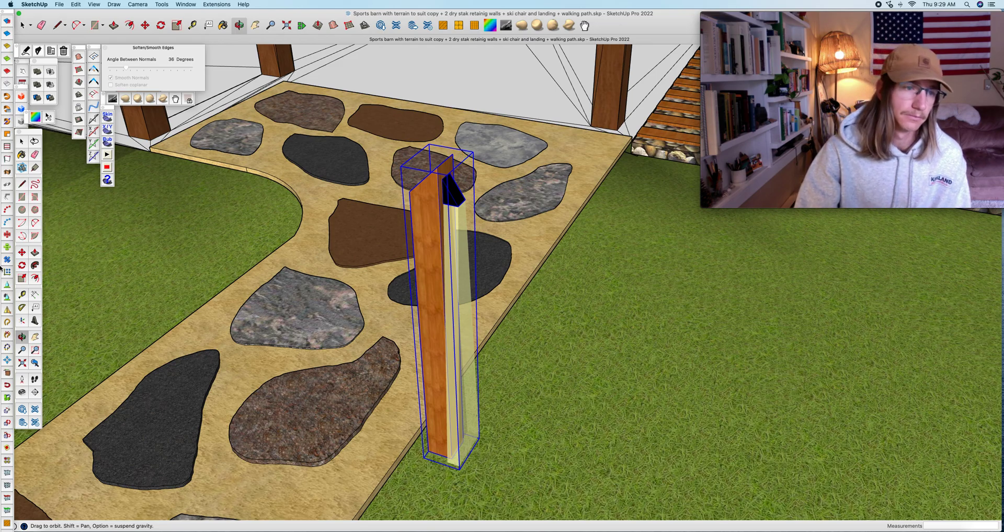
click(22, 266)
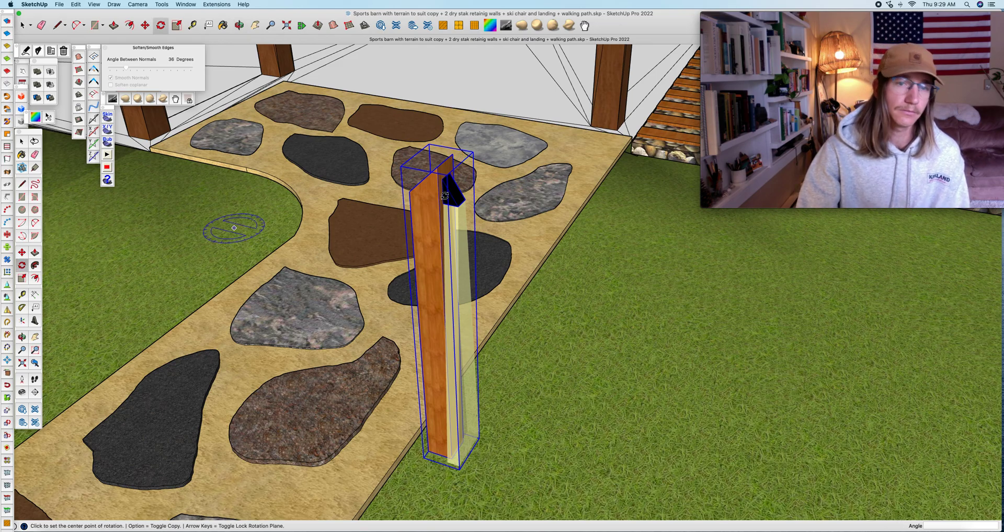
click(437, 161)
click(556, 181)
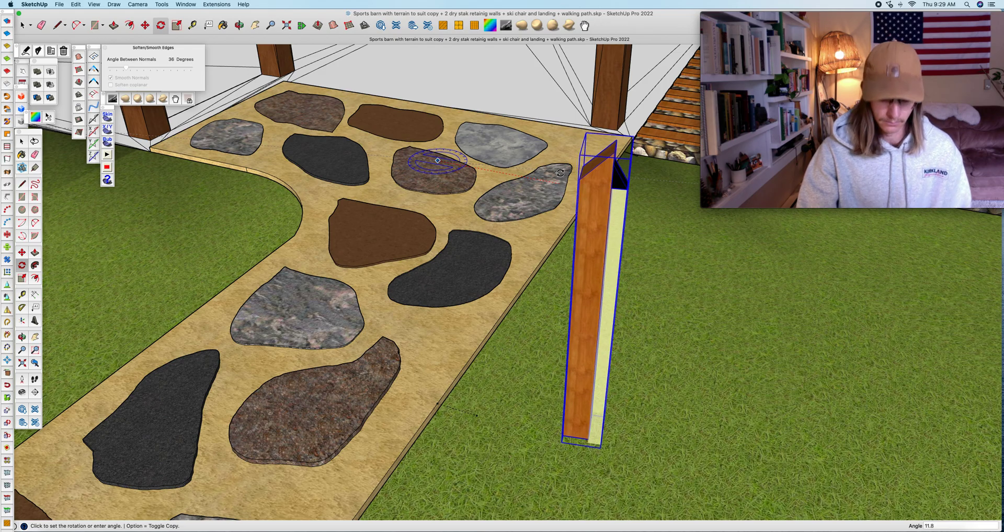
key(Escape)
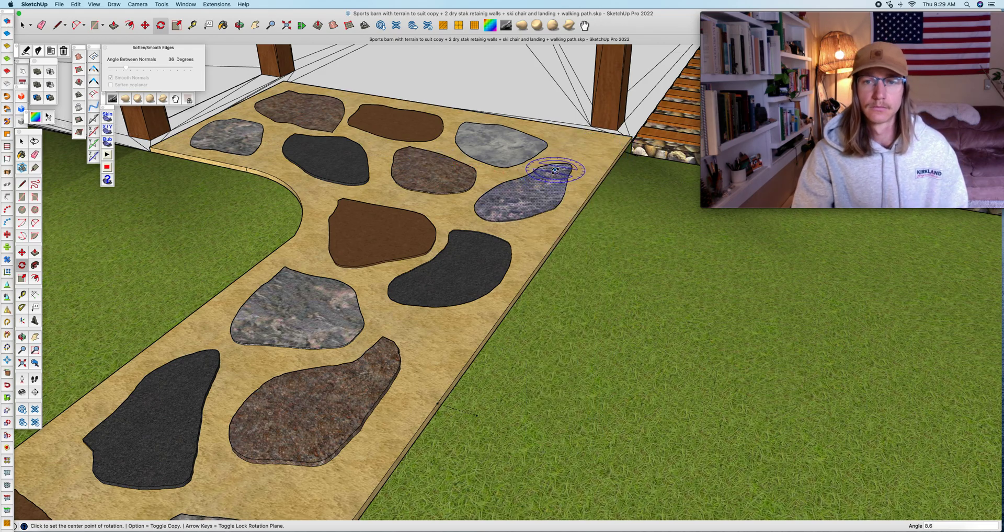
- Import the 4"X4" landscape light post from Downloads again and place it on the lawn beside the stone path
middle_drag(593, 267, 366, 182)
scroll(555, 171, down, 4)
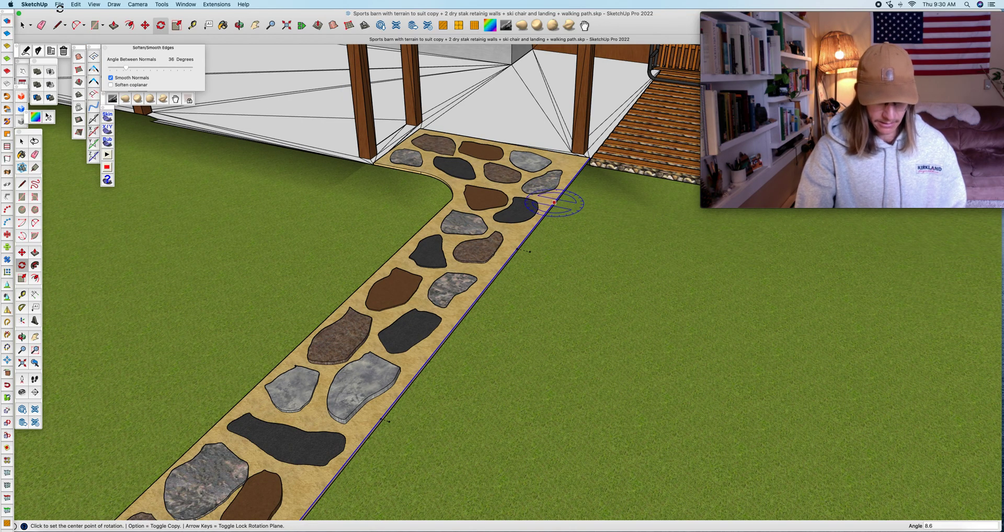
scroll(531, 229, down, 2)
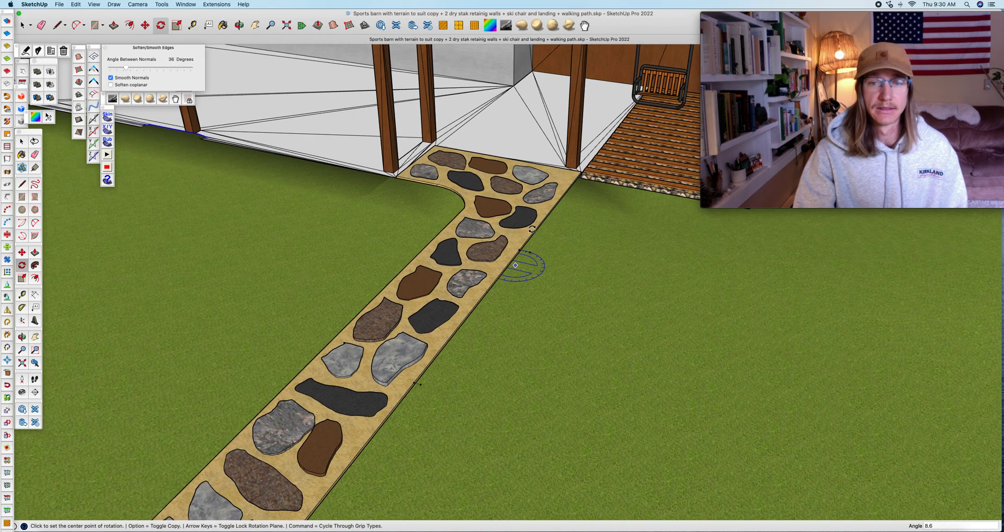
key(space)
click(60, 5)
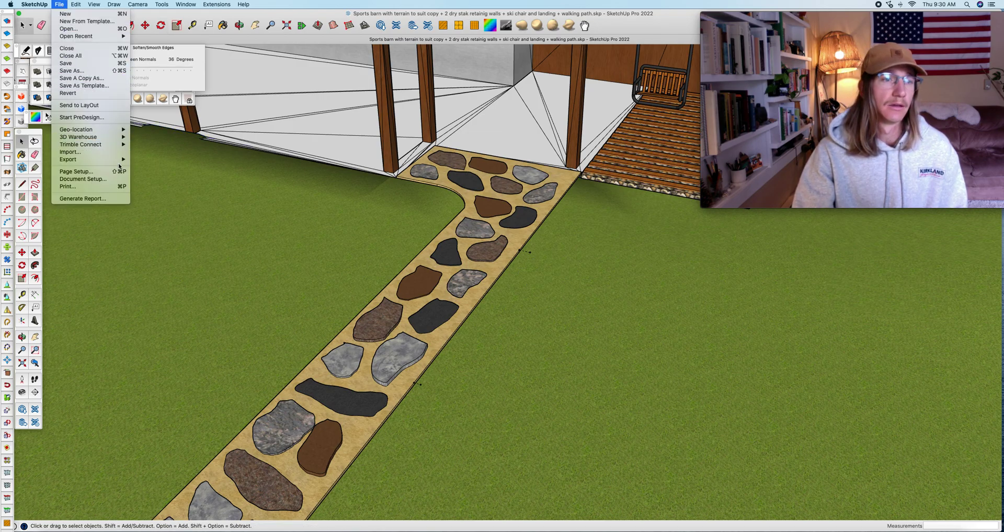
click(98, 152)
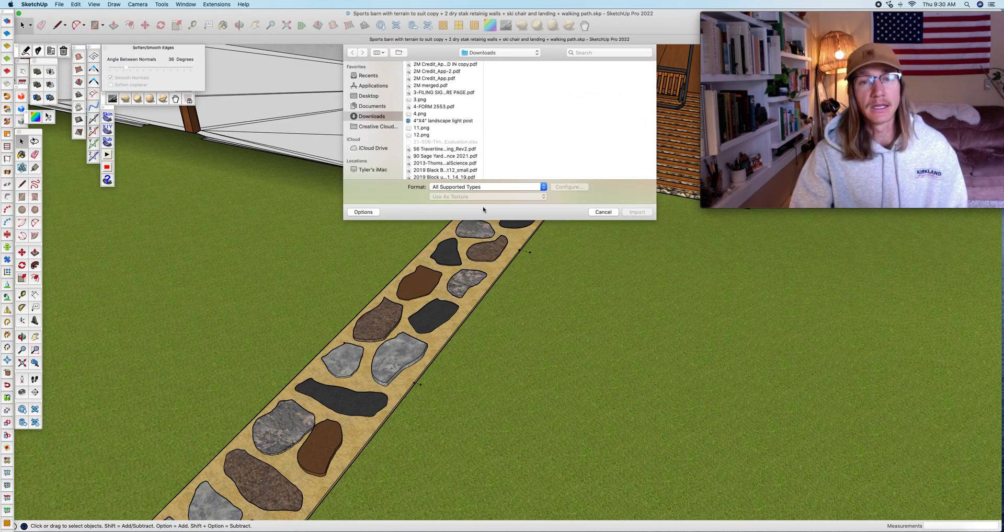
click(449, 121)
click(637, 212)
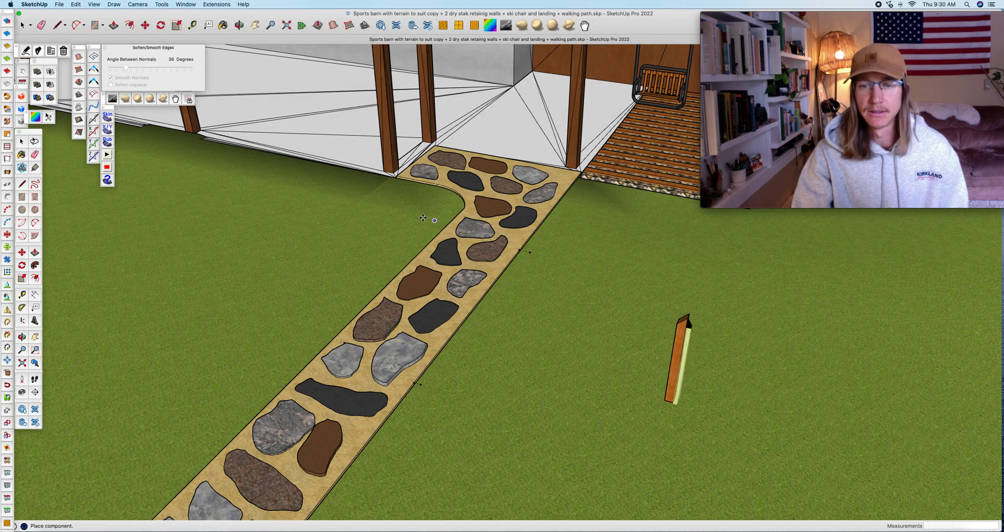
click(339, 206)
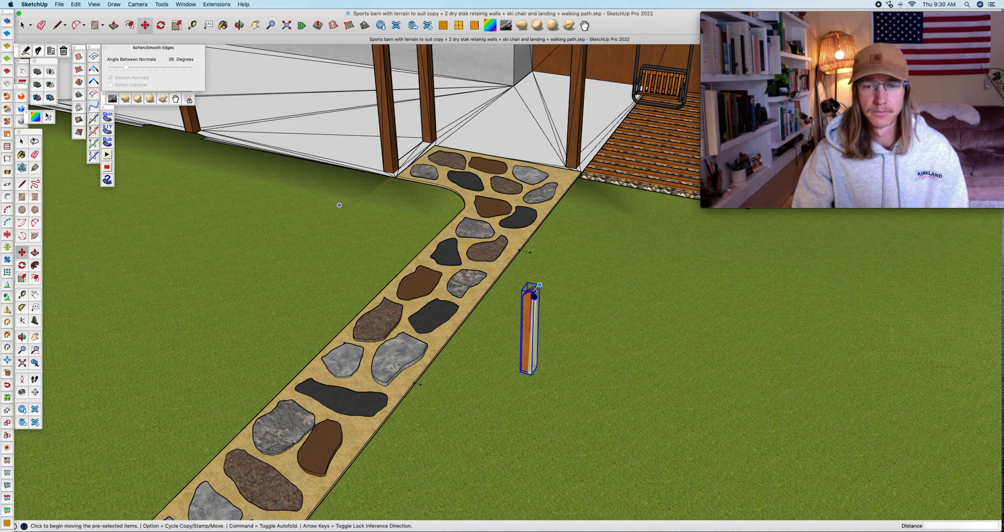
- Rotate the landscape light post so its beam faces the stone path and move it about 3' 8" to the path's edge
scroll(535, 289, up, 3)
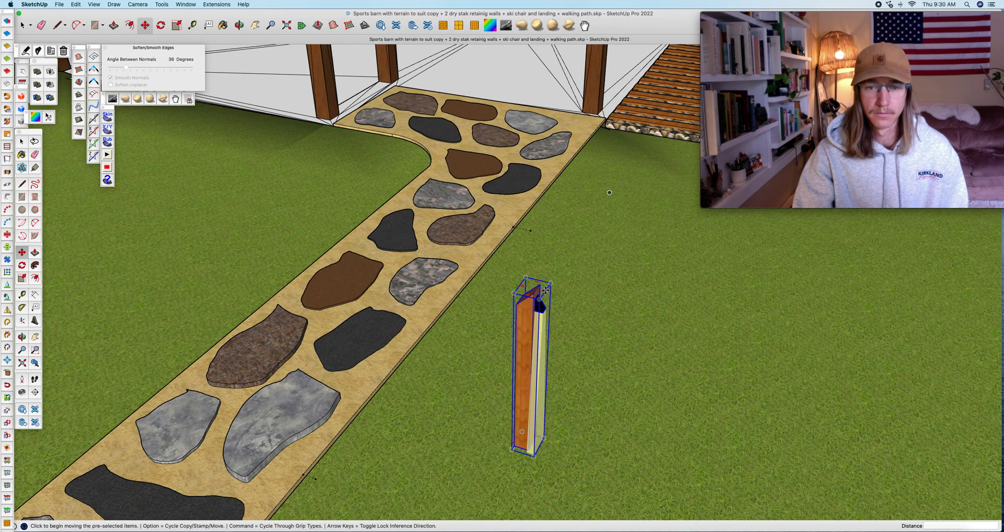
click(537, 282)
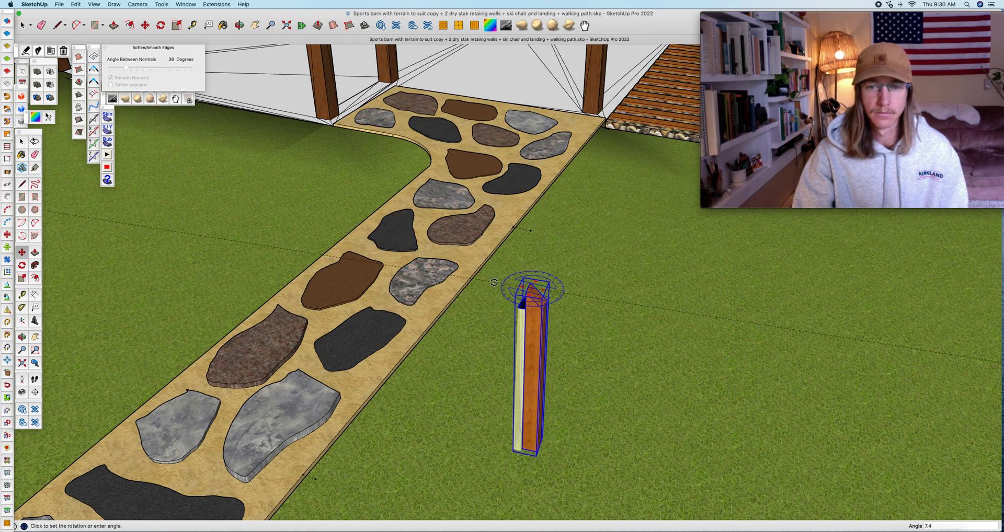
key(m)
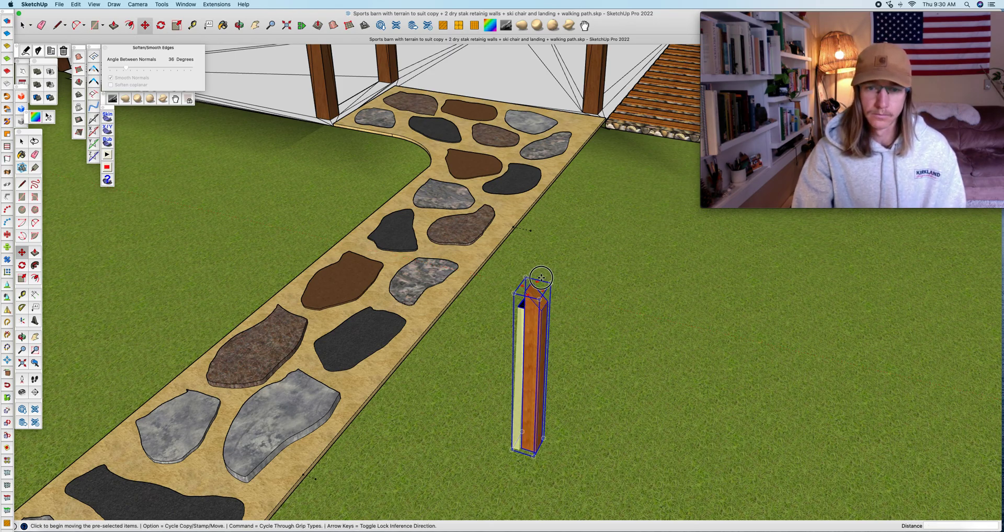
click(540, 279)
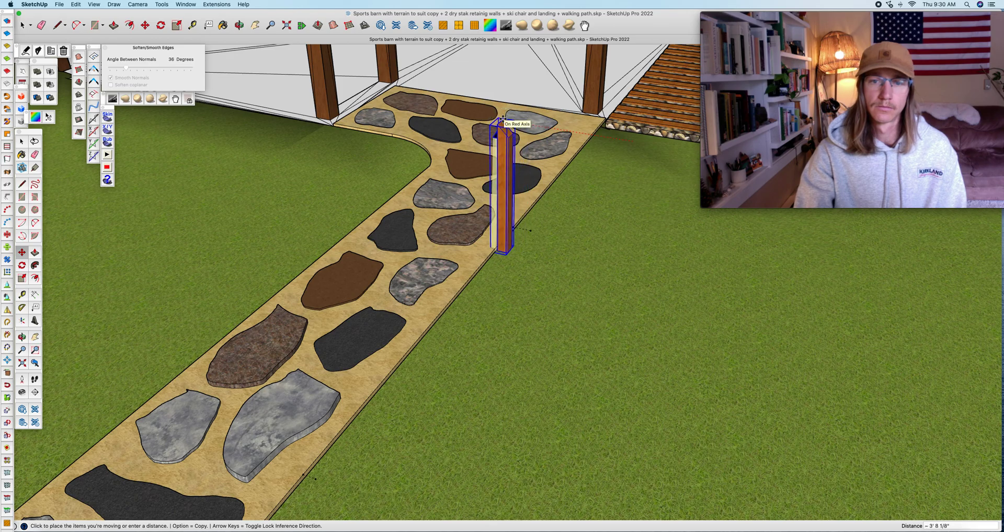
click(501, 119)
- Move the light post about 1' along the stone path's edge toward the barn
key(o)
drag(552, 320, 690, 273)
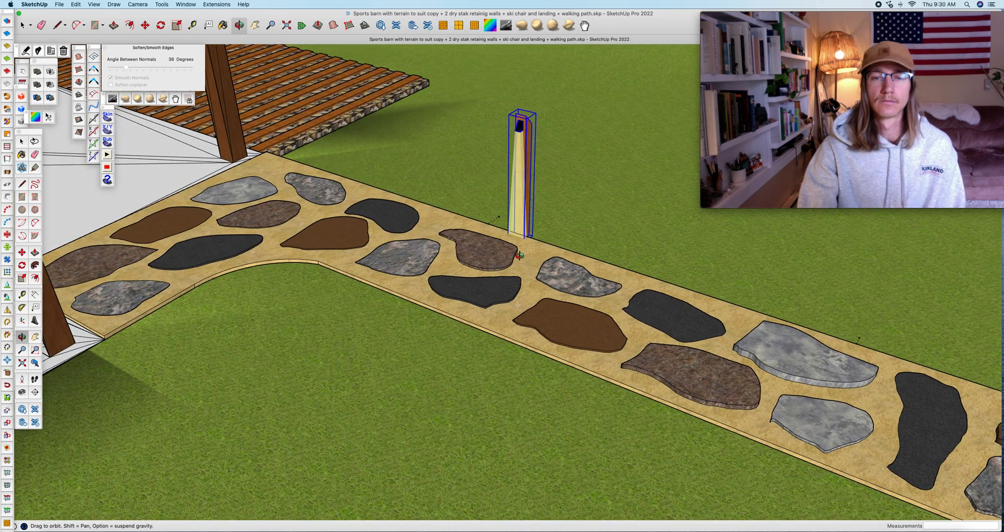
key(h)
drag(501, 263, 561, 318)
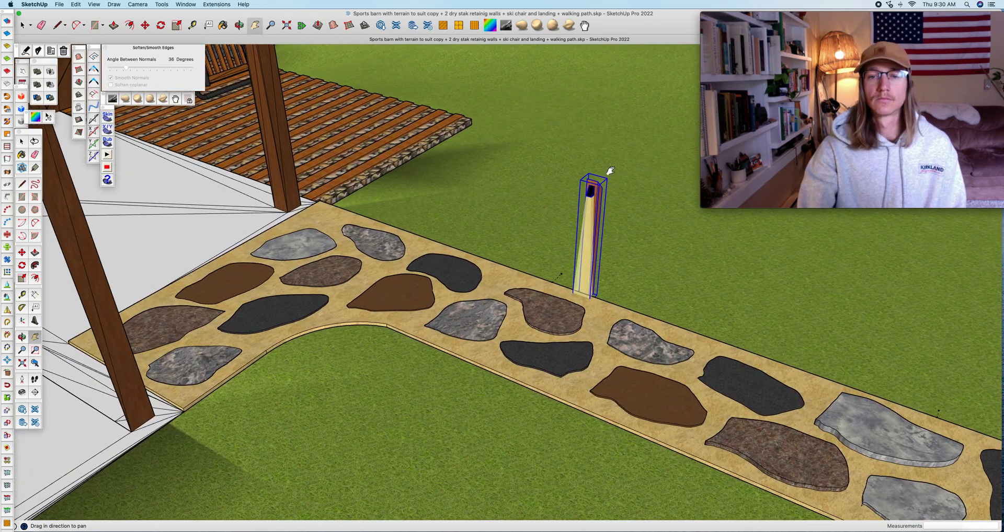
scroll(605, 177, up, 5)
key(o)
drag(595, 348, 650, 336)
key(m)
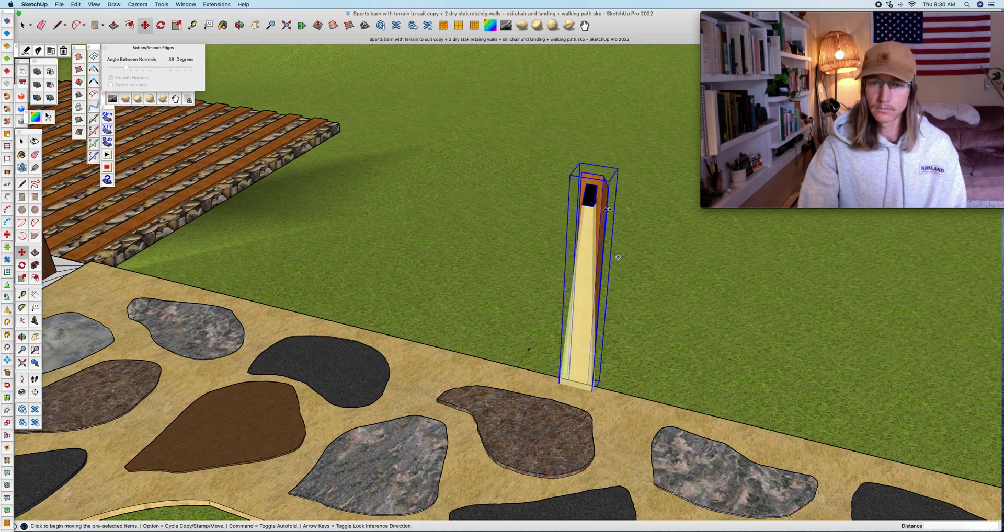
click(598, 174)
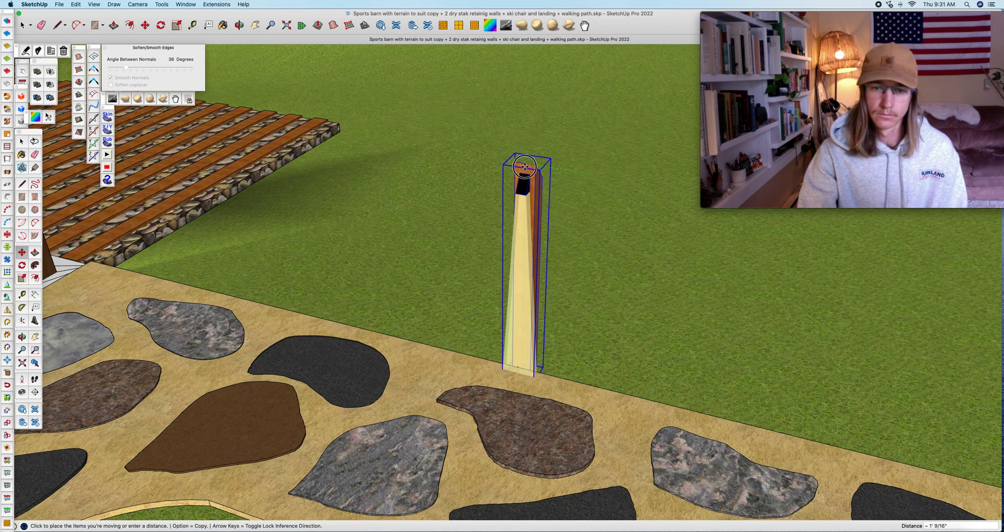
click(517, 161)
- Copy the light post 11' along the stone path's edge, away from the barn
scroll(502, 168, down, 3)
scroll(503, 170, down, 5)
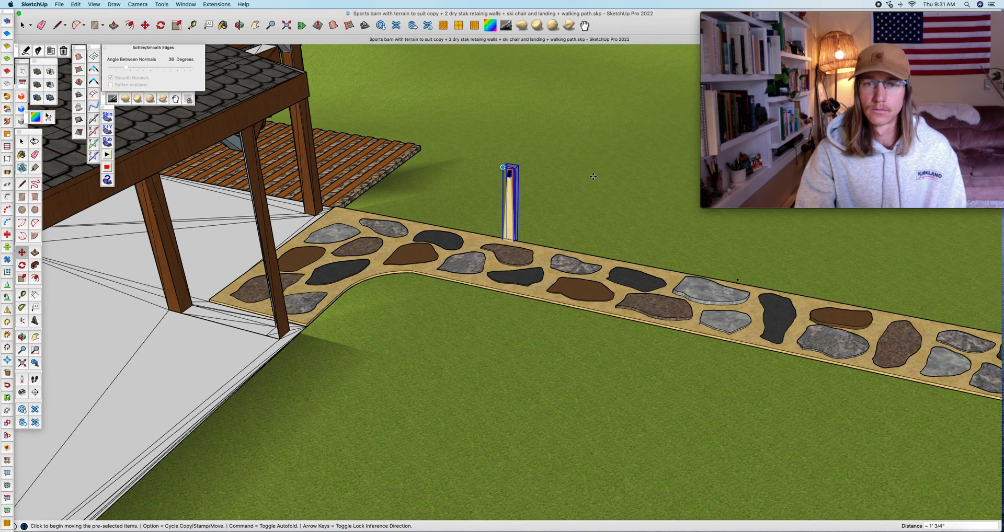
scroll(526, 175, up, 8)
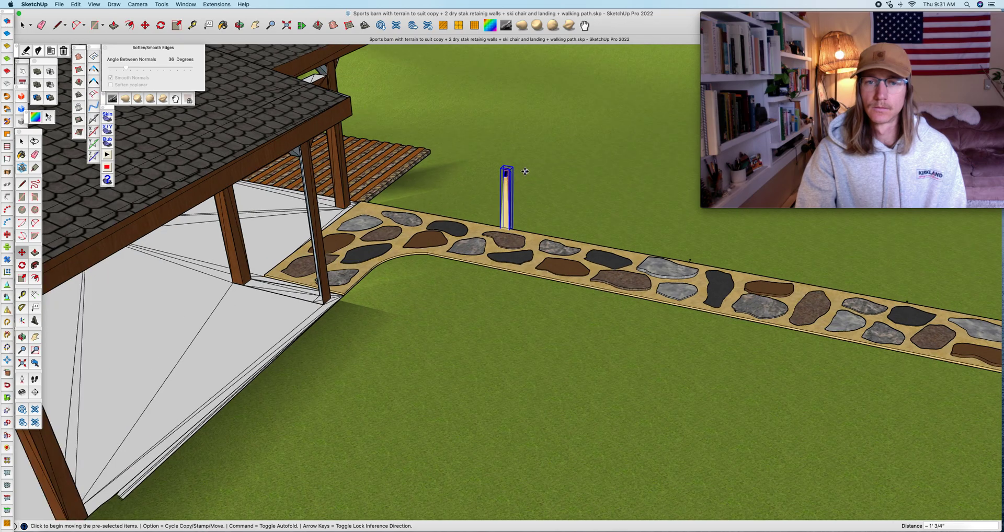
scroll(525, 173, up, 6)
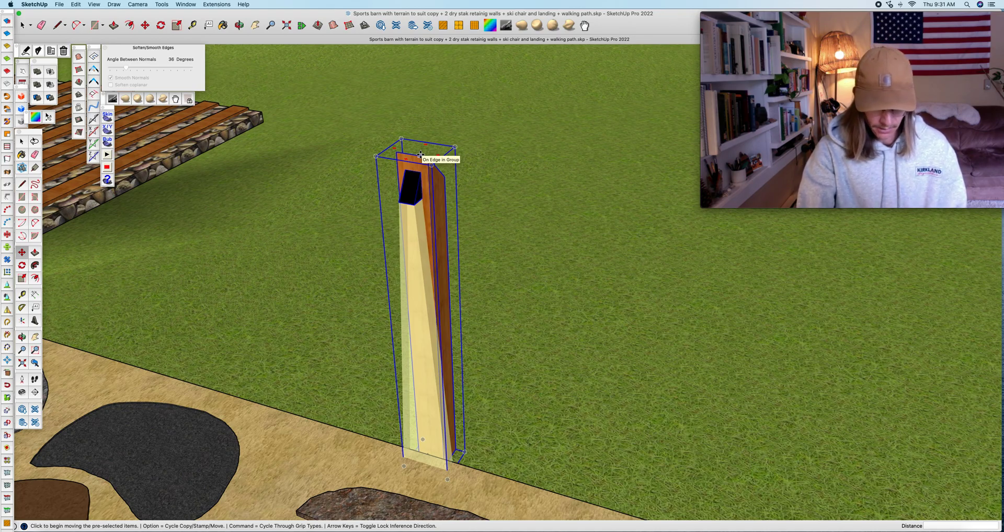
key(alt)
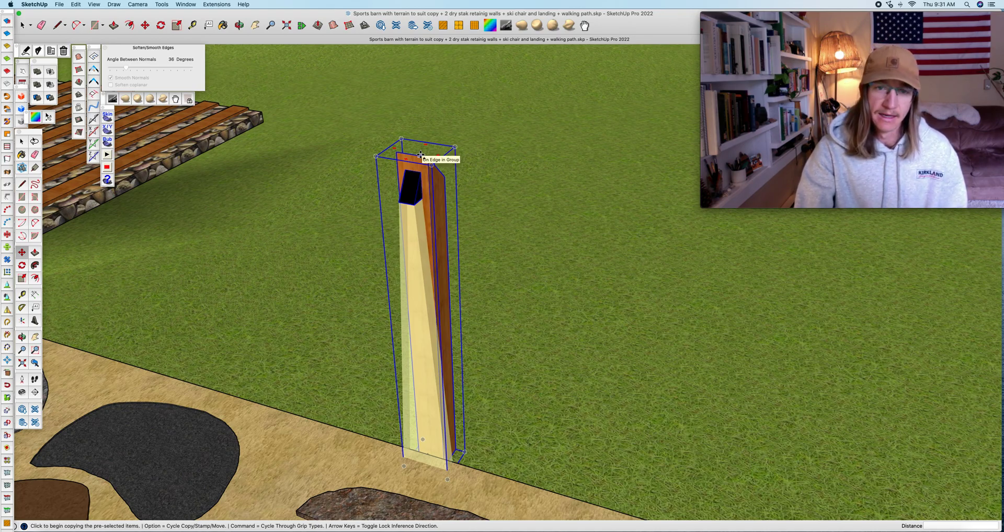
click(419, 151)
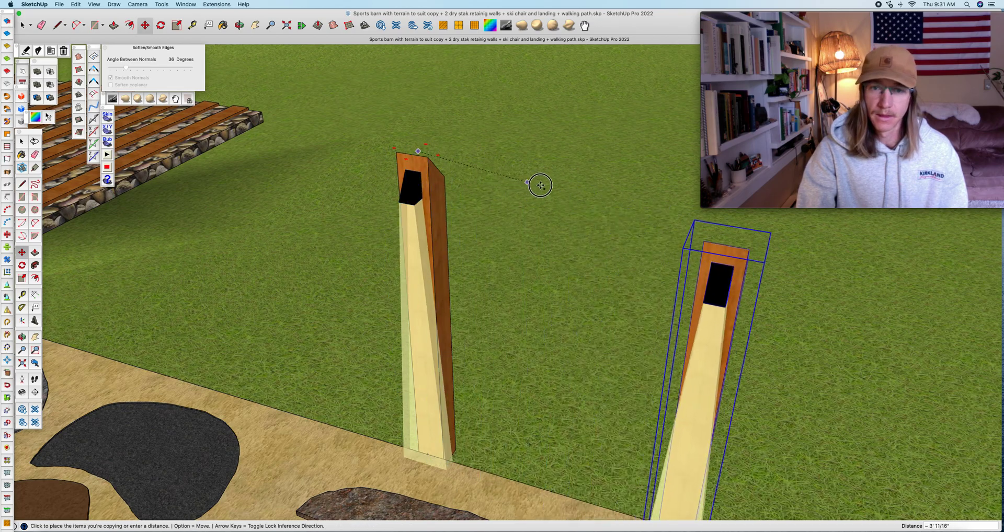
scroll(566, 189, down, 2)
scroll(566, 190, down, 3)
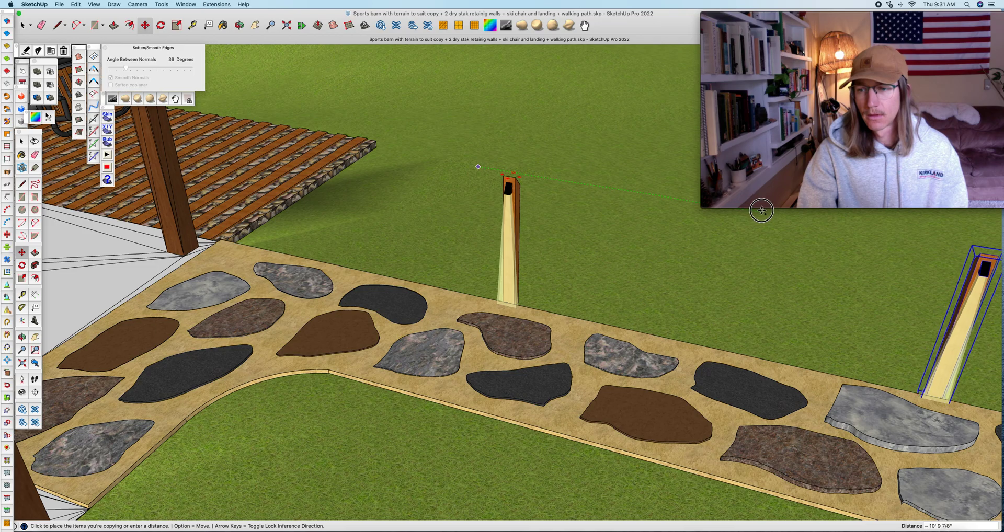
text(11')
key(Return)
- Copy the second light post about 11' farther along the same edge of the stone path
scroll(447, 200, down, 2)
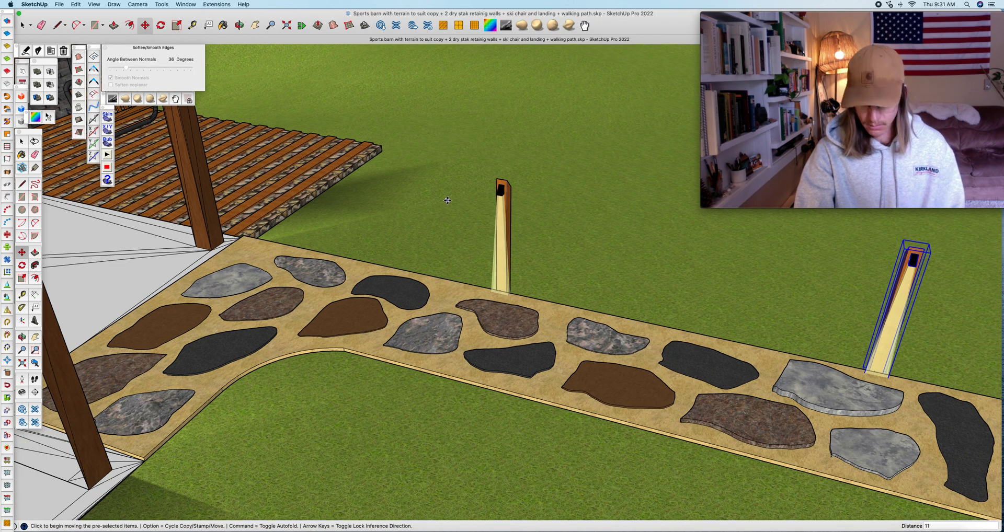
key(h)
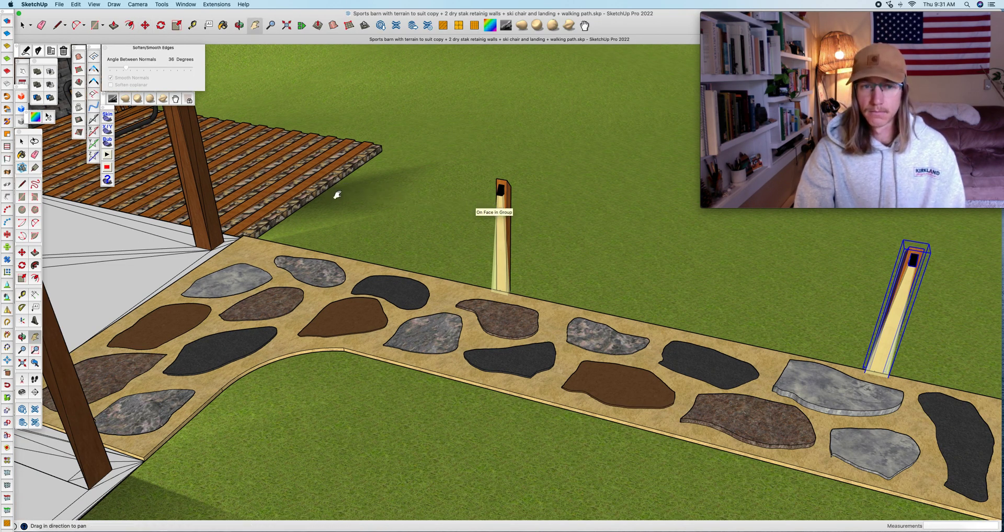
drag(553, 235, 376, 201)
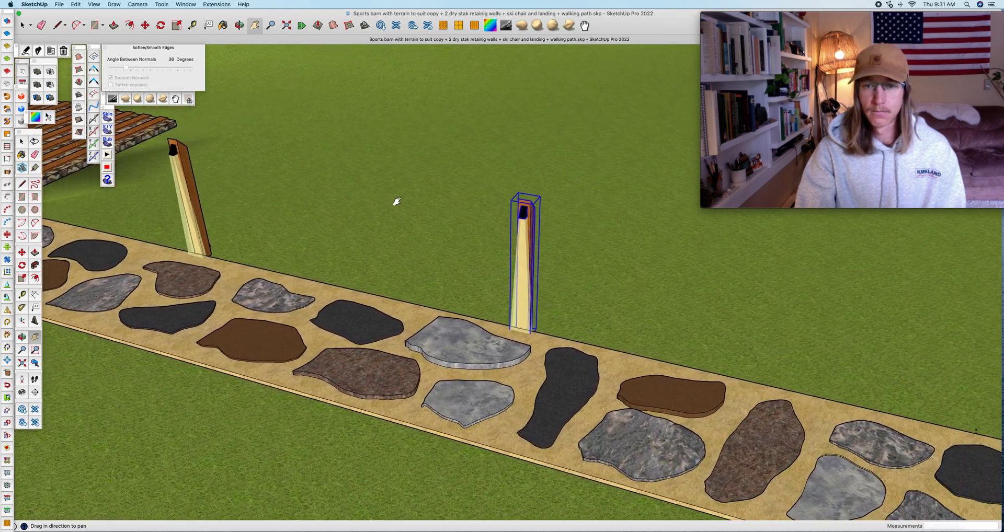
drag(600, 230, 549, 215)
scroll(442, 180, up, 4)
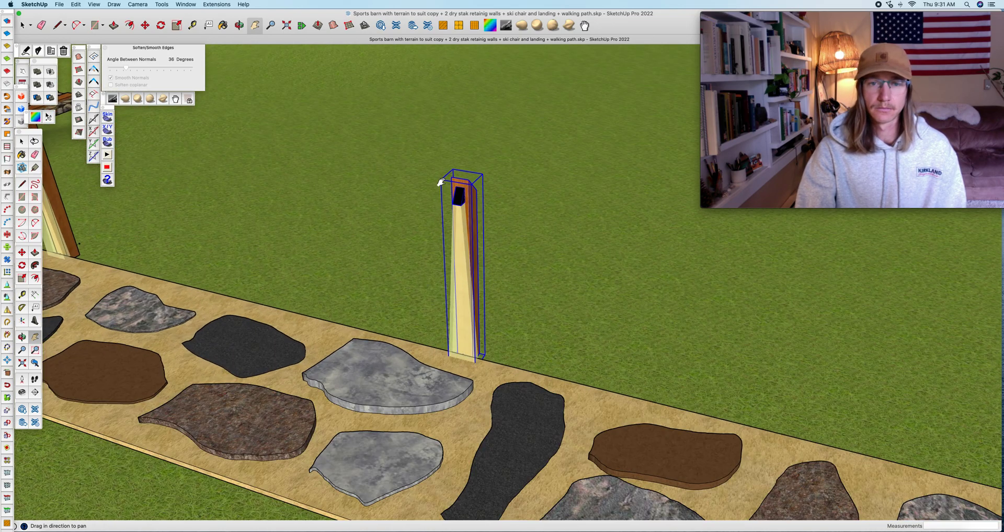
key(m)
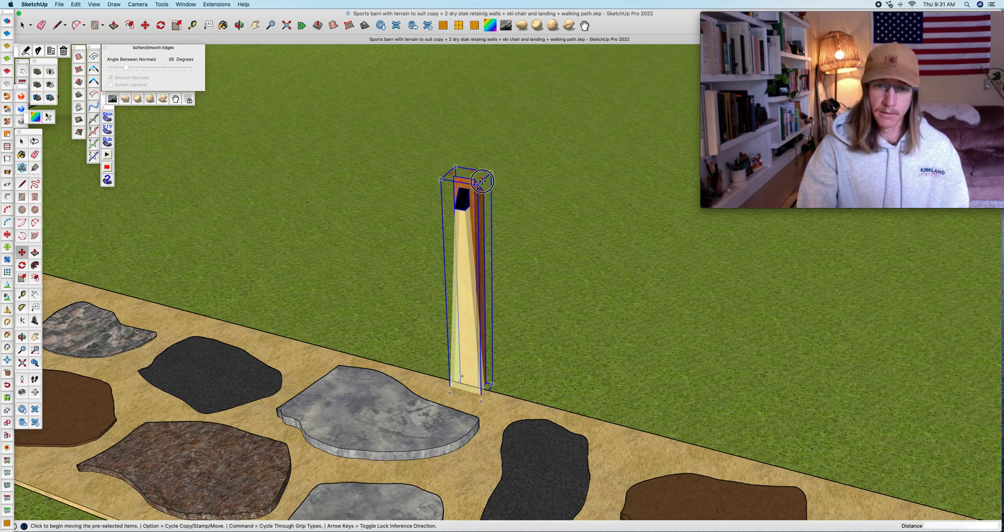
click(464, 178)
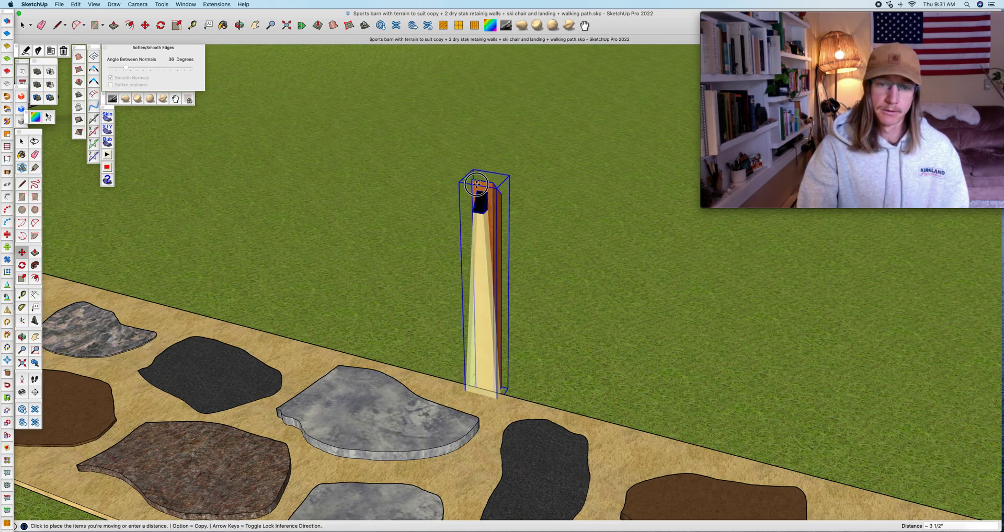
key(alt)
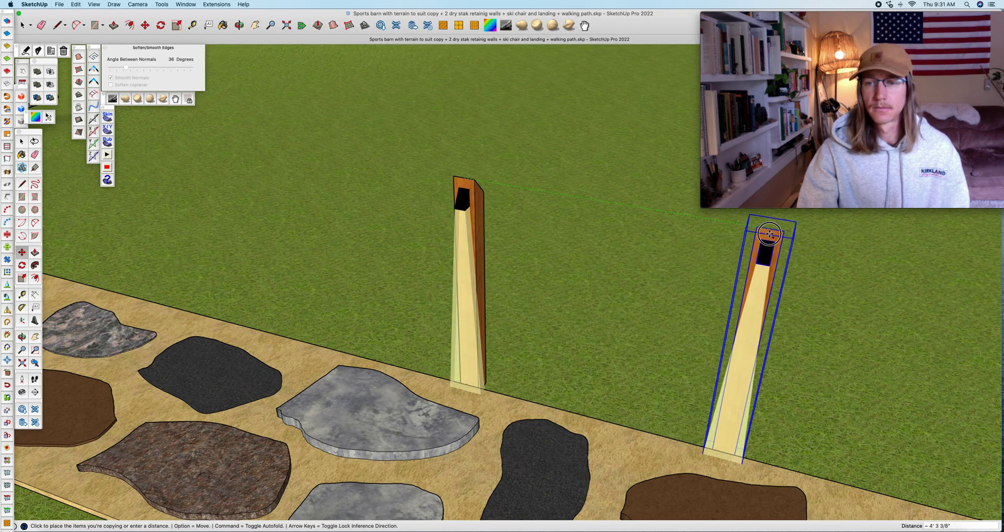
scroll(772, 235, down, 2)
scroll(772, 235, down, 3)
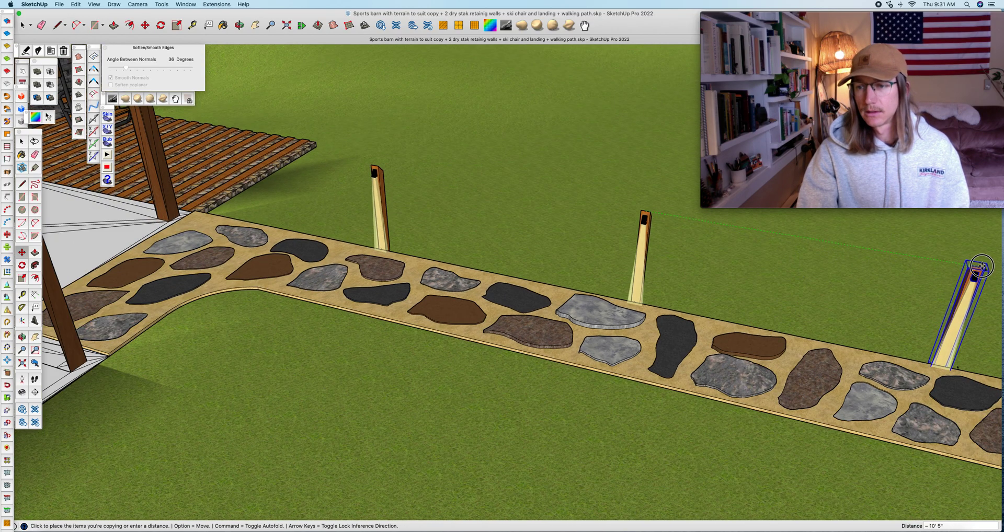
click(997, 268)
- Copy the third light post 11' farther along the path's edge to add a fourth post
key(h)
drag(788, 264, 369, 188)
drag(558, 188, 522, 218)
key(m)
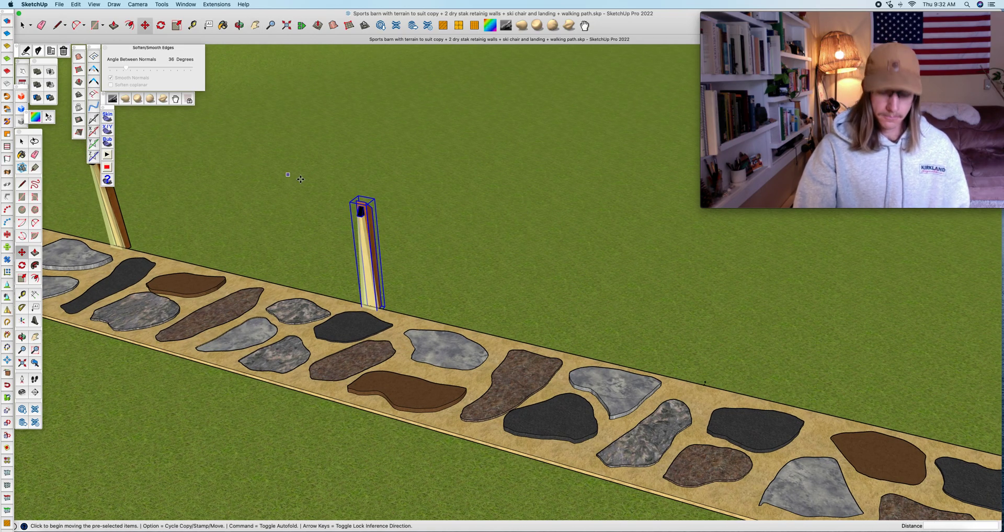
key(alt)
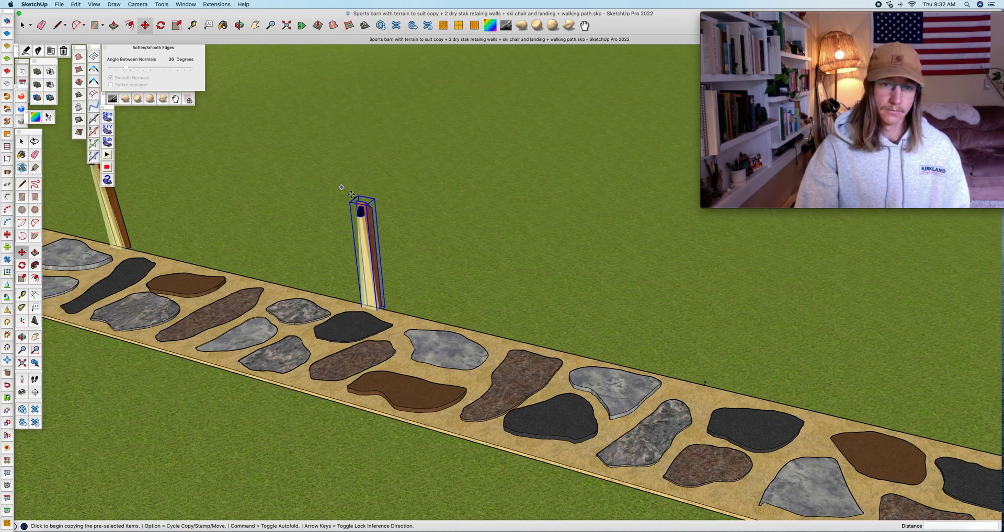
click(365, 201)
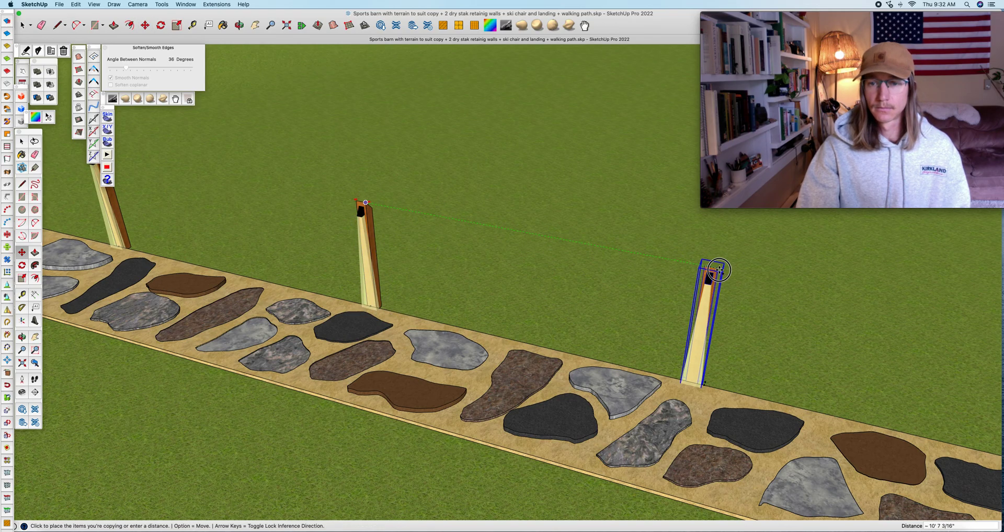
click(730, 270)
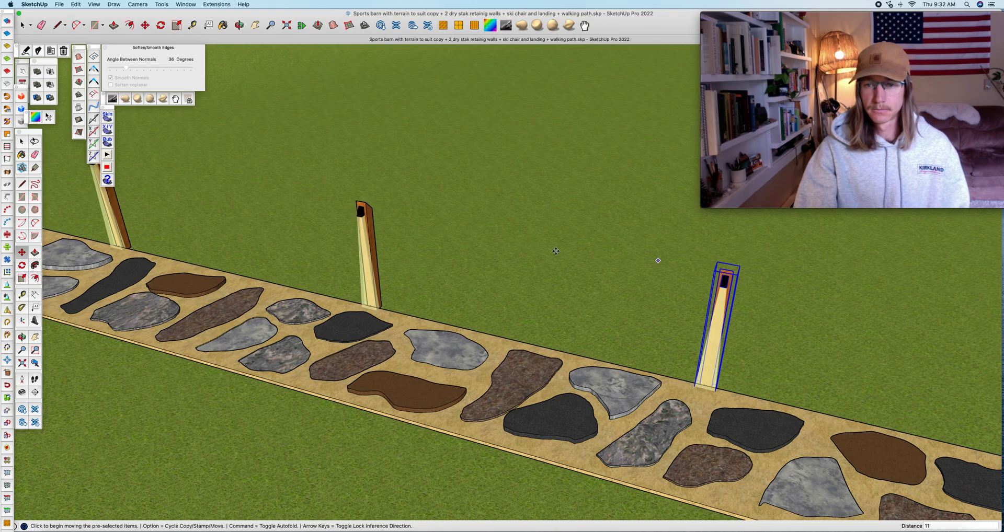
- Copy the fourth light post 11' farther along the edge to add a fifth post near the path's end
mouse_move(569, 268)
shift+middle_down()
mouse_move(298, 217)
mouse_move(470, 241)
shift+middle_up()
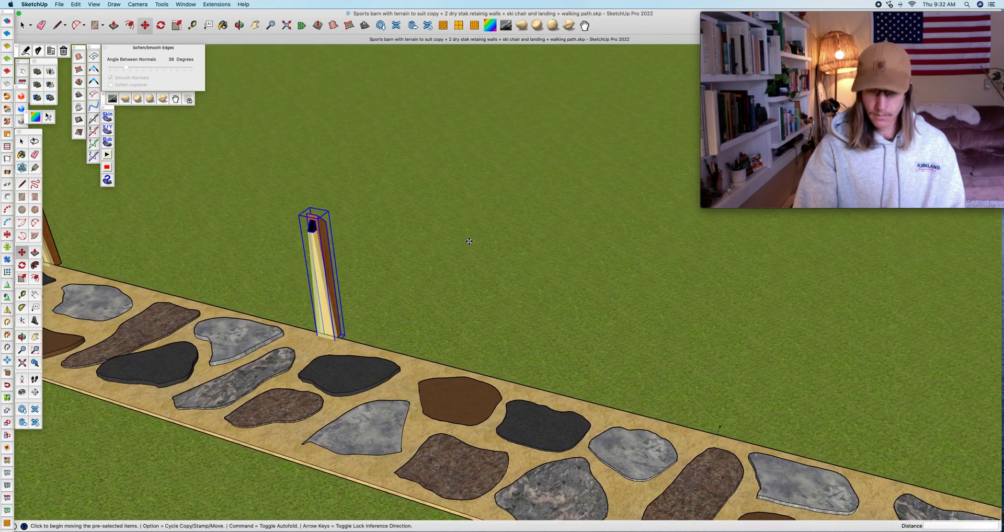
key(alt)
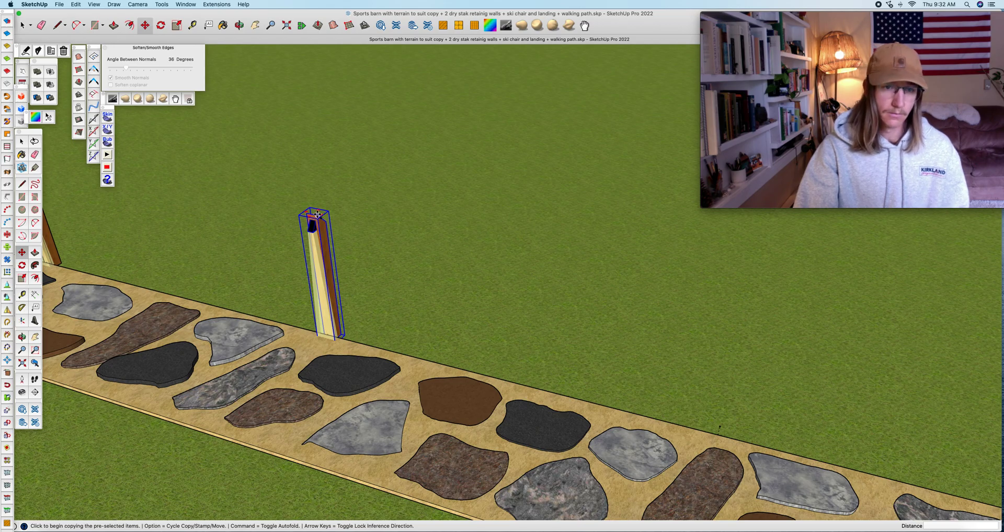
click(316, 214)
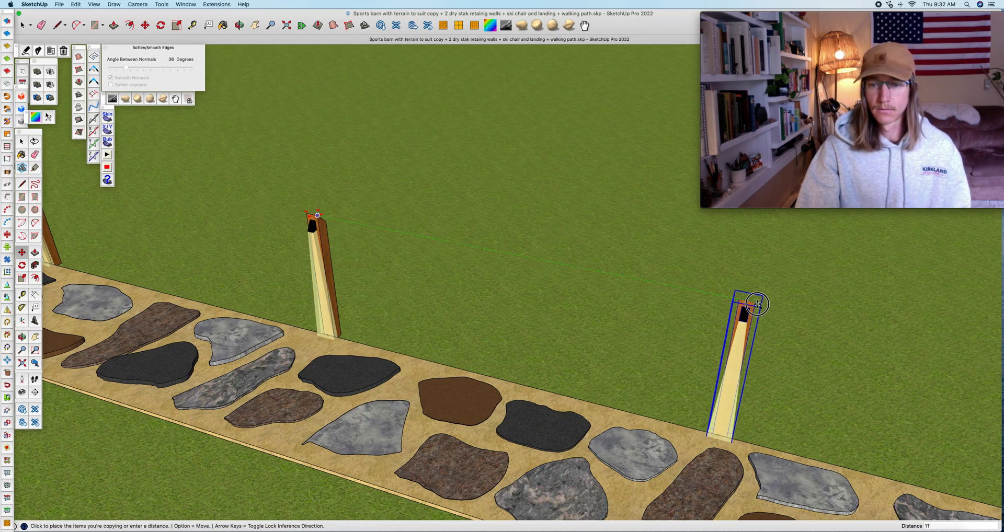
click(755, 304)
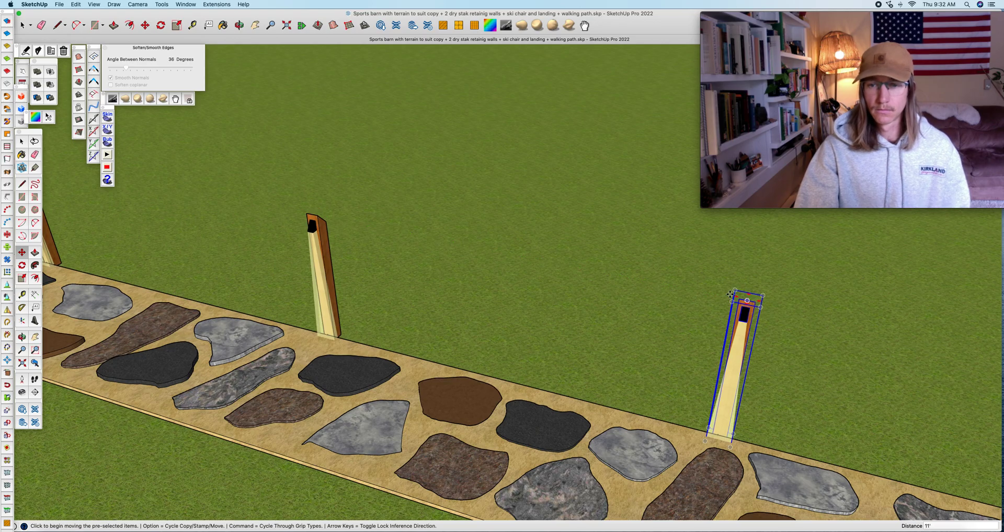
- Deselect the last light post and examine the row of posts along the stone path from several angles
key(h)
drag(706, 301, 562, 216)
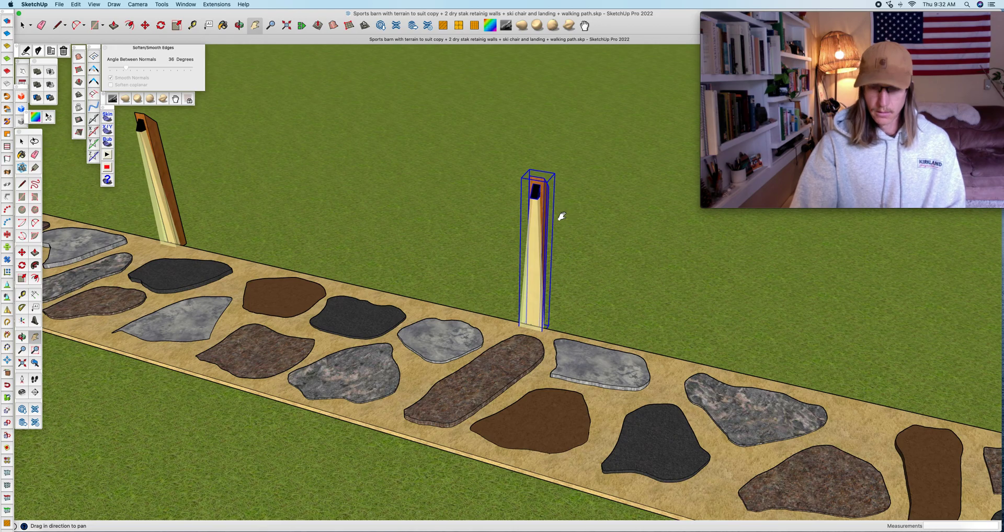
key(space)
click(625, 257)
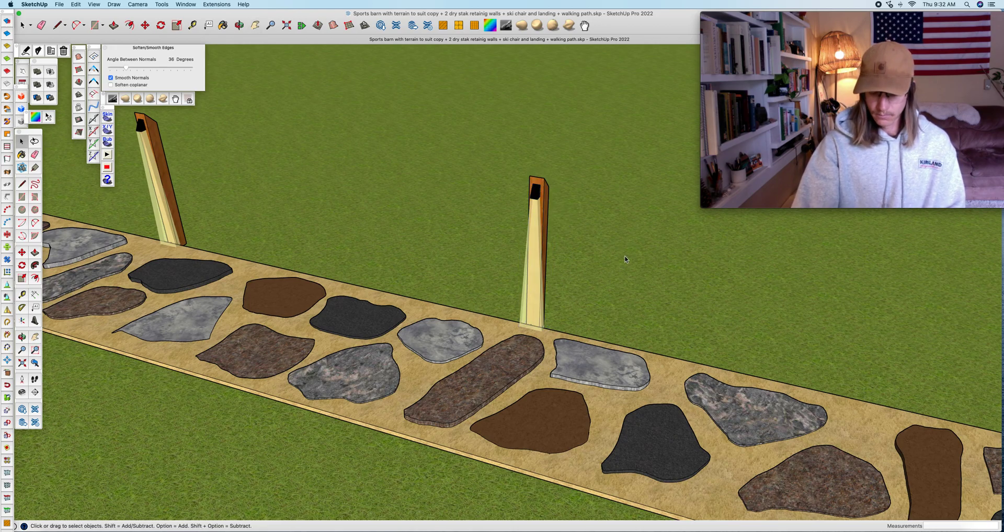
key(o)
drag(625, 256, 572, 256)
scroll(572, 256, down, 2)
scroll(414, 199, down, 8)
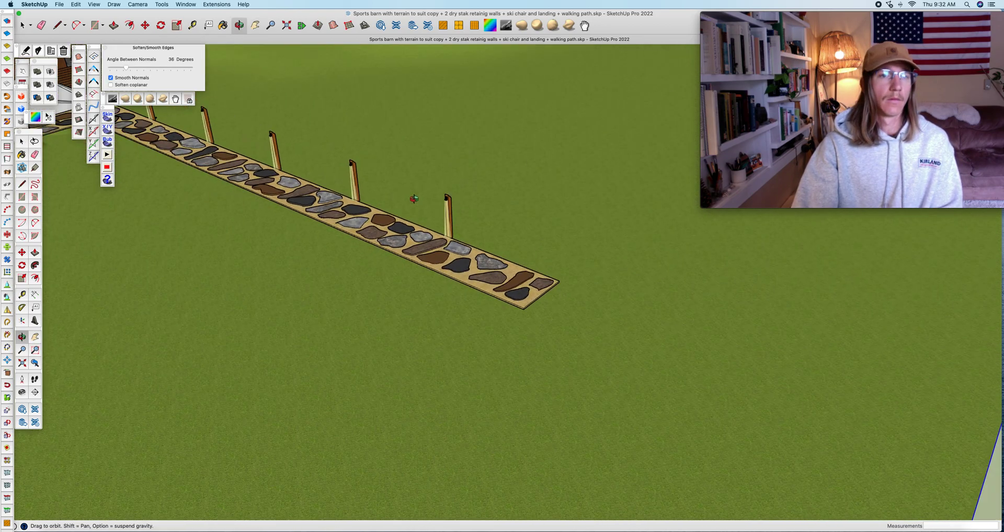
drag(355, 193, 396, 186)
scroll(377, 186, up, 6)
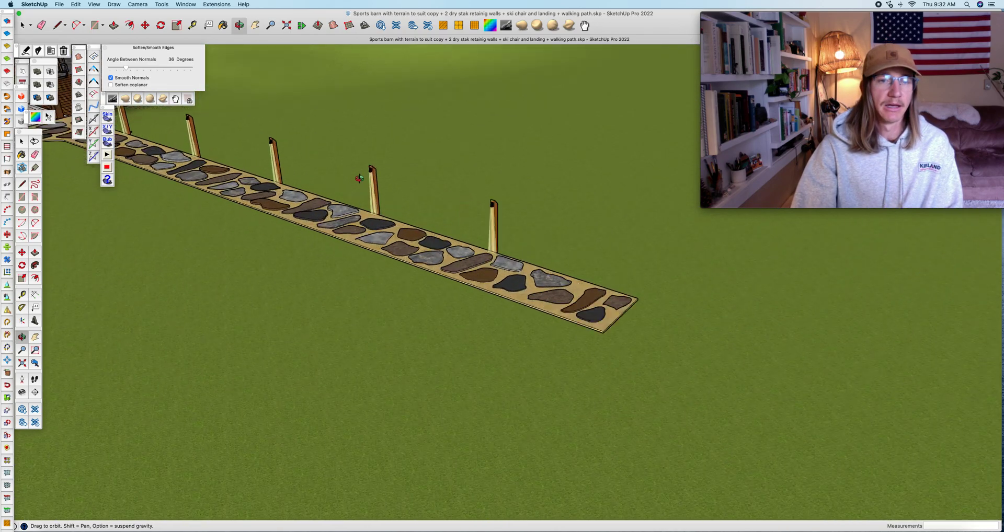
drag(506, 228, 345, 160)
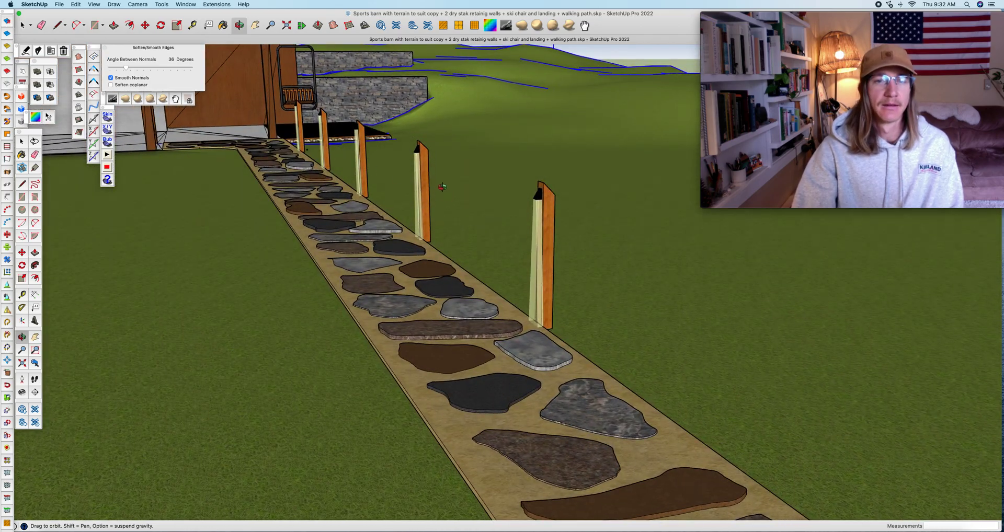
- Clear the terrain selection and review the finished row of light posts along the stone path, both up close and from farther away
drag(476, 190, 514, 205)
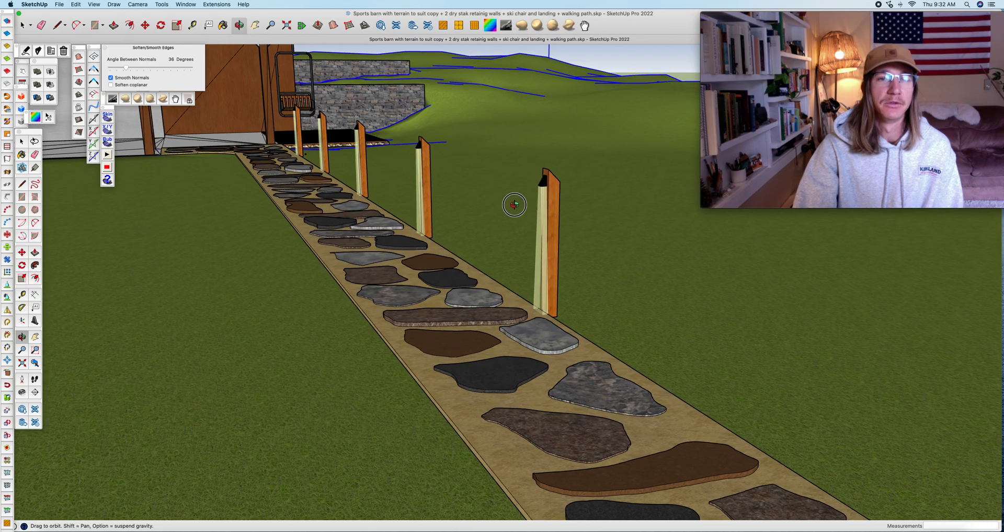
key(space)
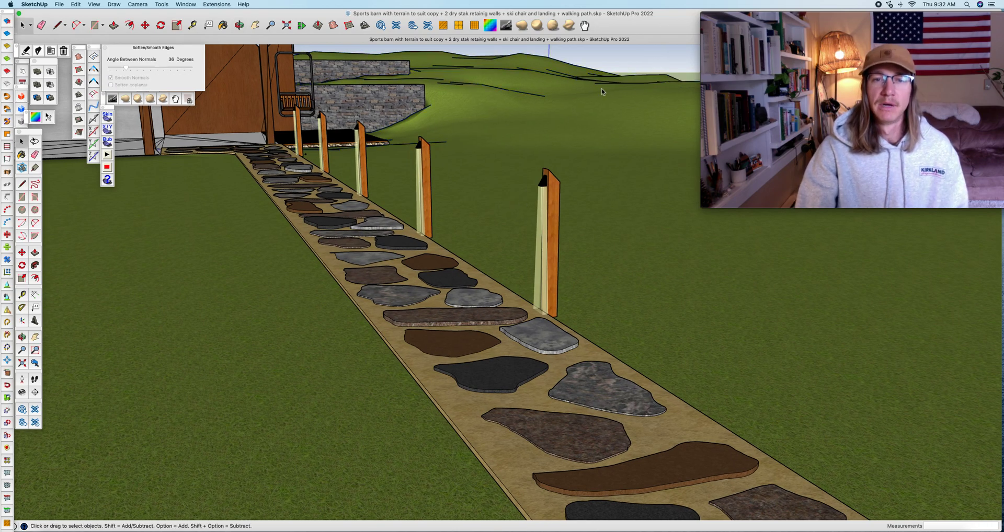
key(o)
mouse_move(577, 204)
mouse_down()
mouse_move(488, 190)
mouse_move(497, 181)
mouse_move(556, 199)
mouse_move(545, 186)
mouse_move(578, 201)
mouse_up()
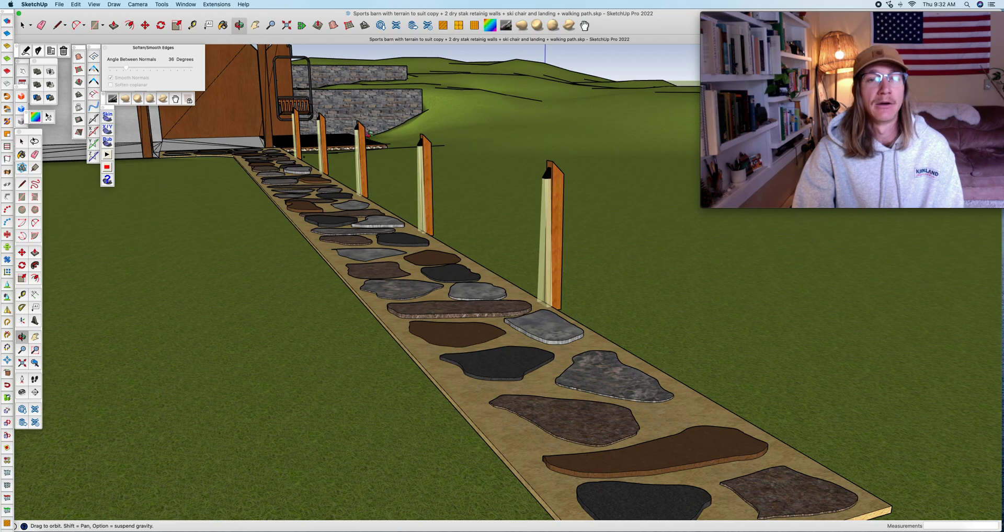
scroll(348, 124, down, 5)
scroll(327, 118, up, 4)
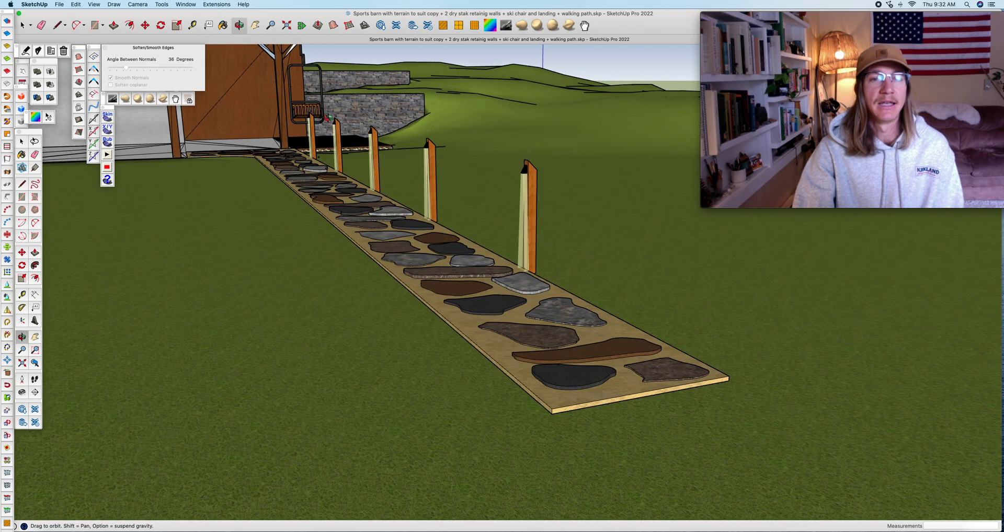
scroll(328, 120, up, 2)
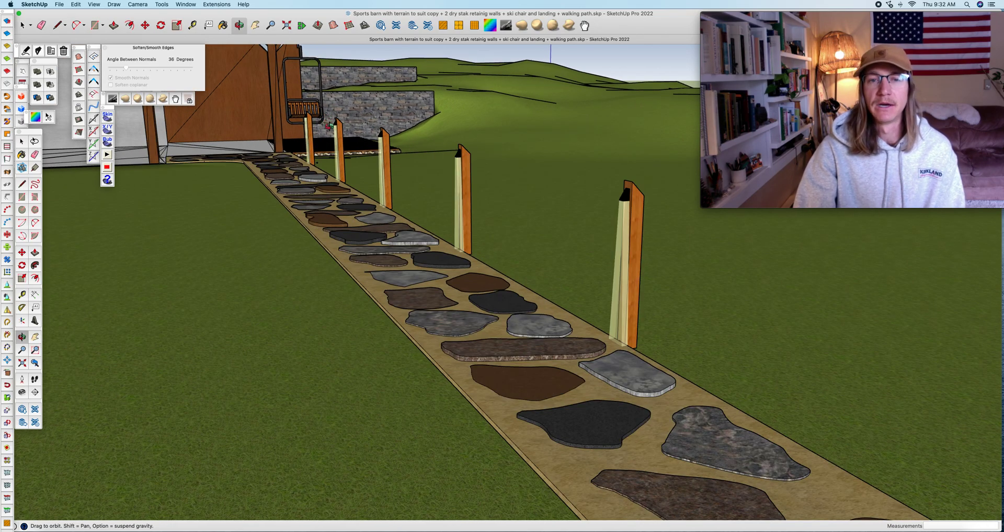
mouse_move(495, 189)
mouse_down()
mouse_move(479, 186)
mouse_move(508, 202)
mouse_move(481, 206)
mouse_move(538, 177)
mouse_move(502, 193)
mouse_move(465, 179)
mouse_move(464, 193)
mouse_move(526, 217)
mouse_move(522, 195)
mouse_move(397, 194)
mouse_move(508, 202)
mouse_up()
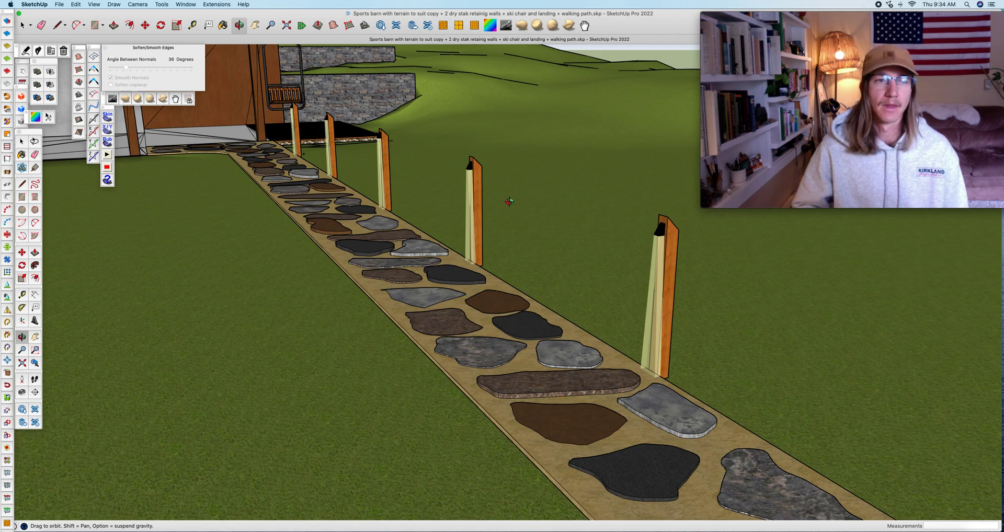
scroll(485, 134, down, 5)
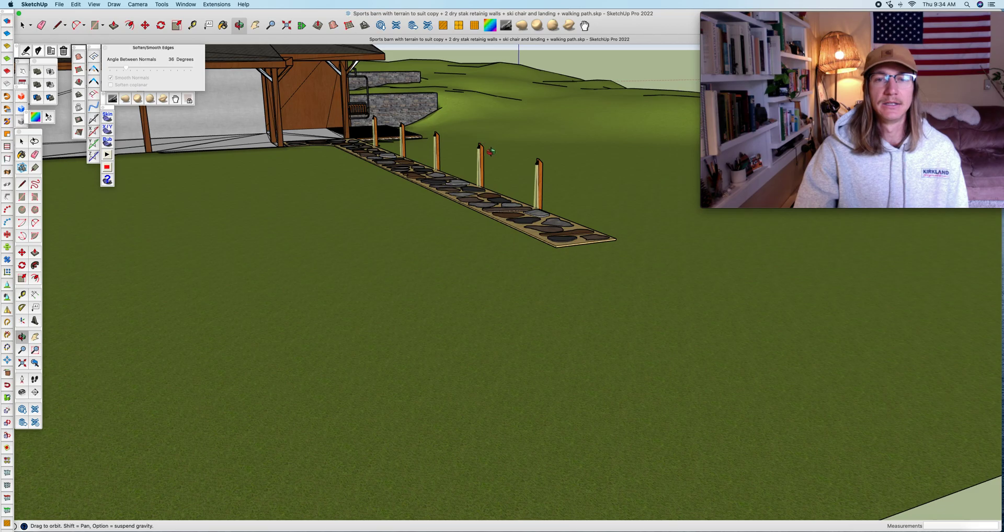